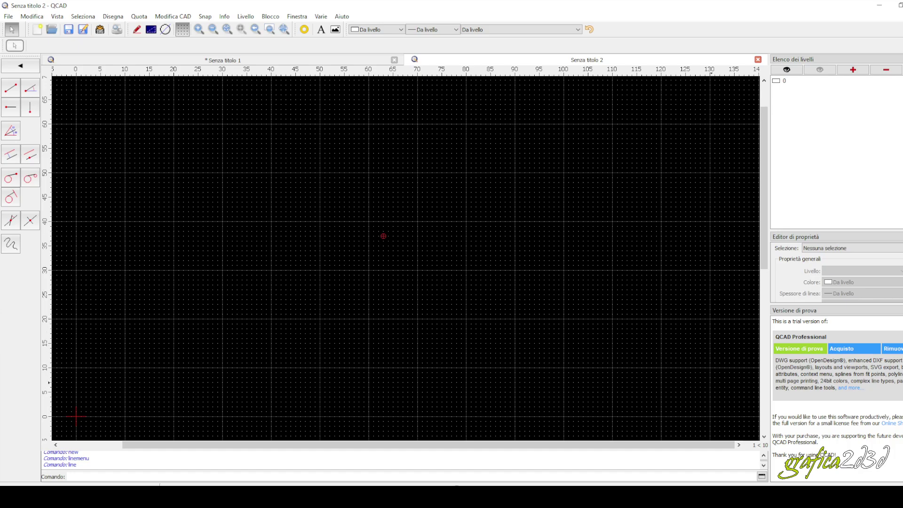
Step: Switch to the browser and examine the QCAD download page for the trial installers offered for Windows, macOS and Linux
{"action": "key", "text": "alt+Tab"}
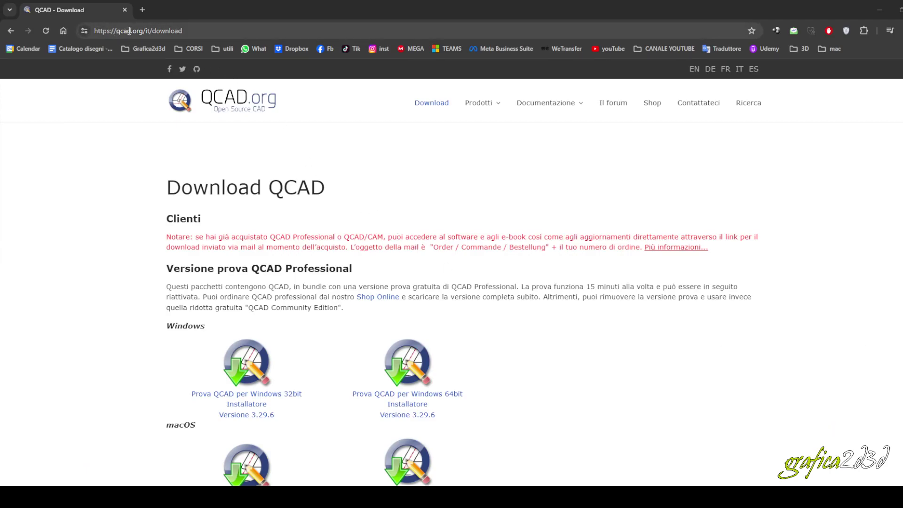
{"action": "scroll", "coordinate": [162, 244], "scroll_direction": "down", "scroll_amount": 4}
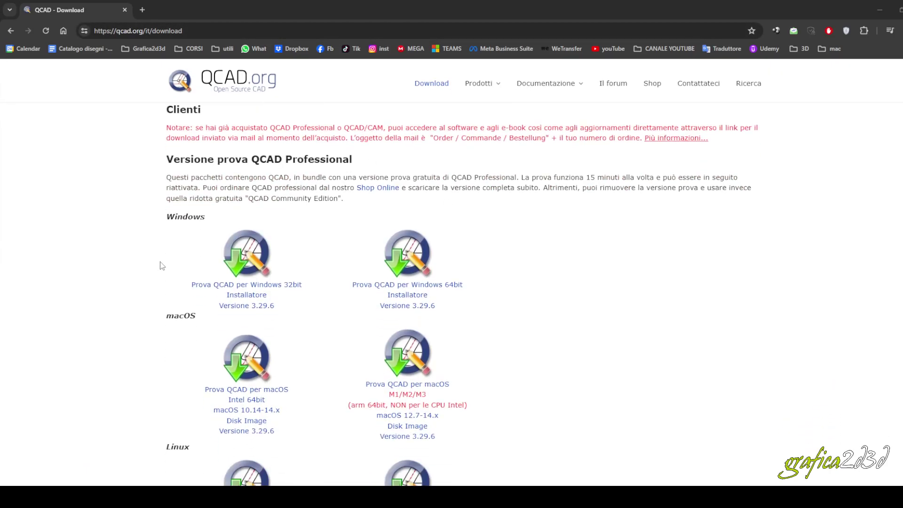
{"action": "scroll", "coordinate": [192, 258], "scroll_direction": "up", "scroll_amount": 1}
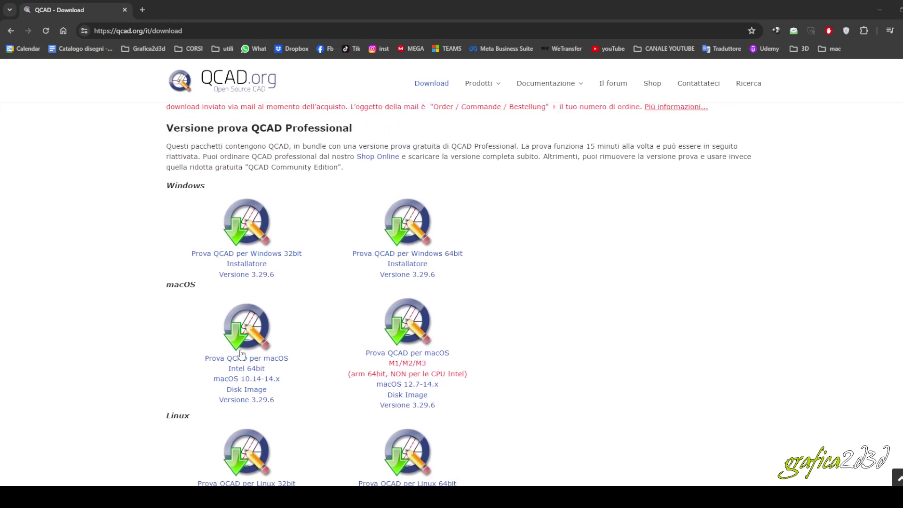
{"action": "scroll", "coordinate": [265, 342], "scroll_direction": "down", "scroll_amount": 1}
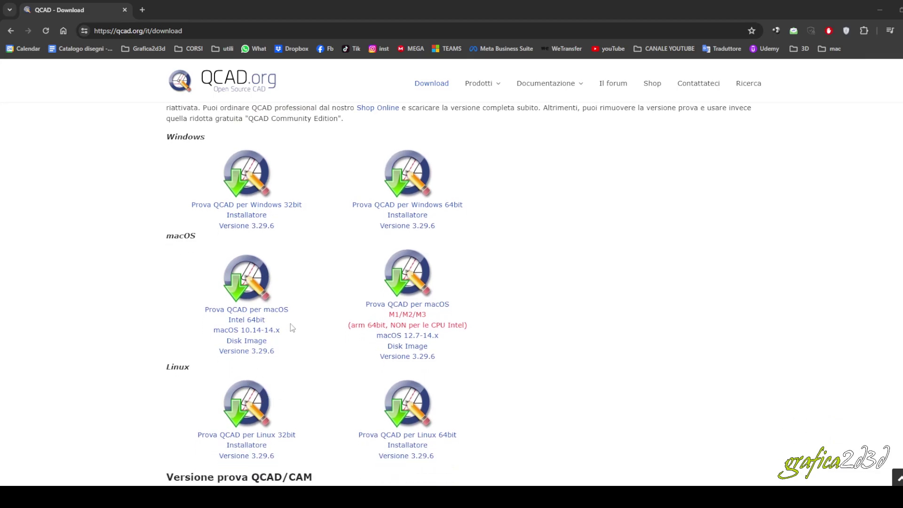
{"action": "scroll", "coordinate": [290, 326], "scroll_direction": "down", "scroll_amount": 2}
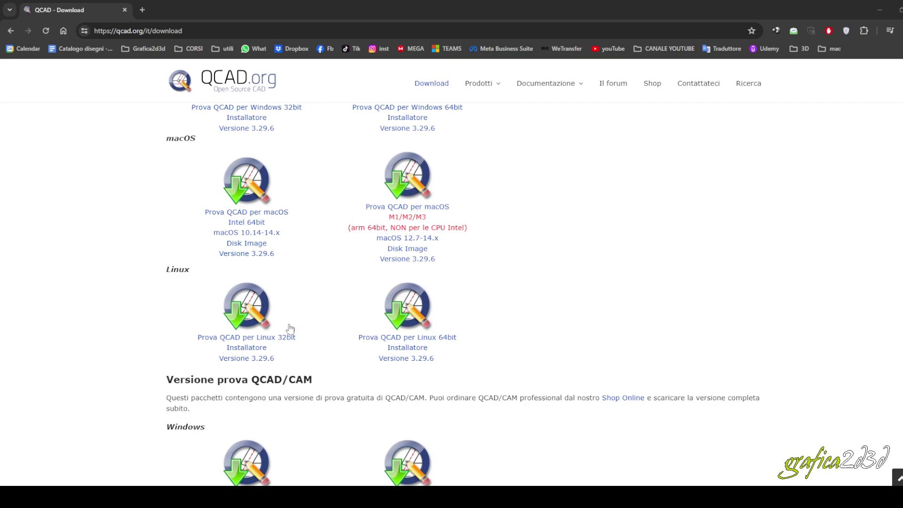
{"action": "scroll", "coordinate": [284, 343], "scroll_direction": "down", "scroll_amount": 1}
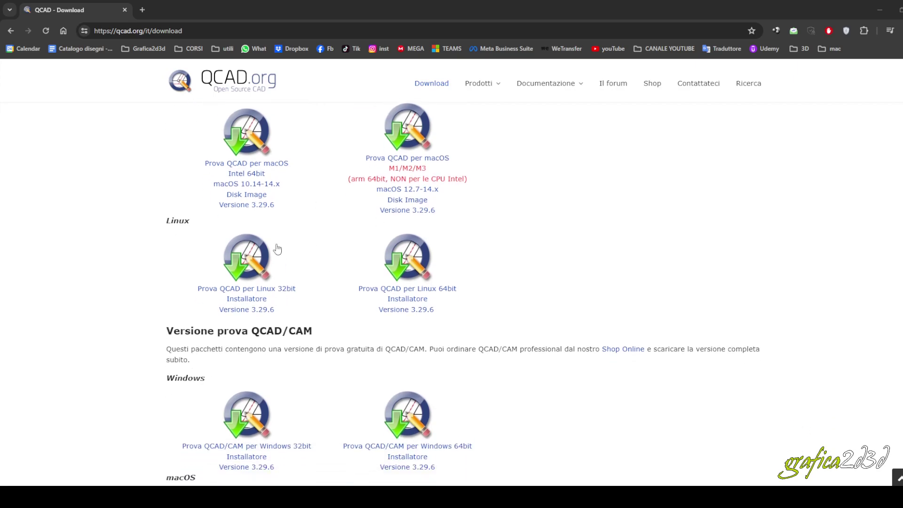
{"action": "scroll", "coordinate": [225, 244], "scroll_direction": "up", "scroll_amount": 1}
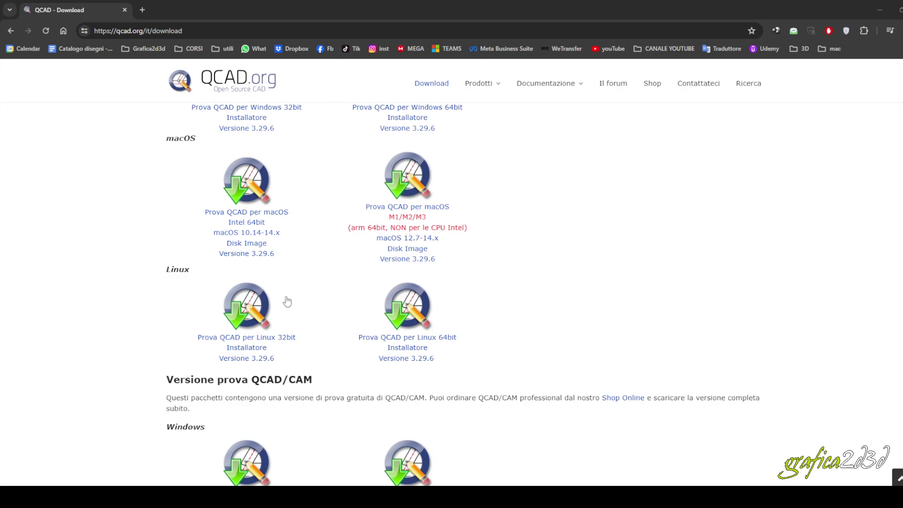
{"action": "scroll", "coordinate": [290, 346], "scroll_direction": "down", "scroll_amount": 6}
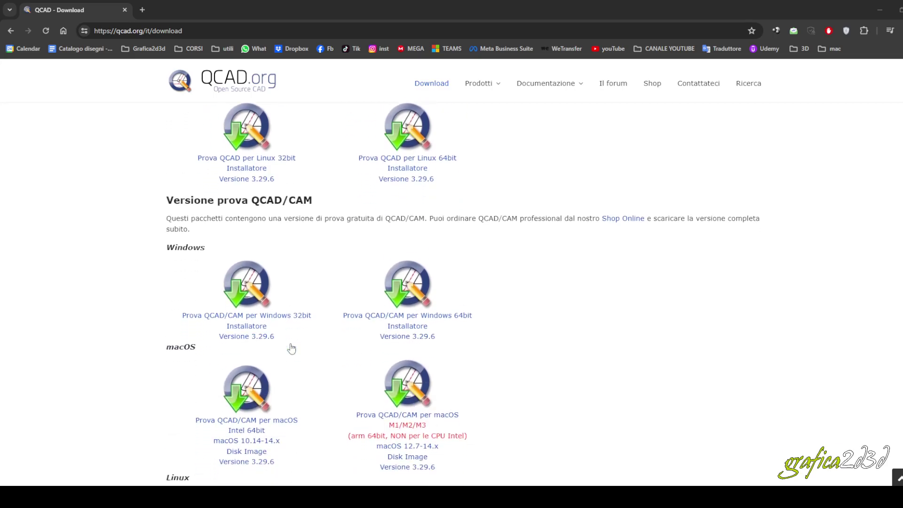
{"action": "scroll", "coordinate": [291, 348], "scroll_direction": "down", "scroll_amount": 3}
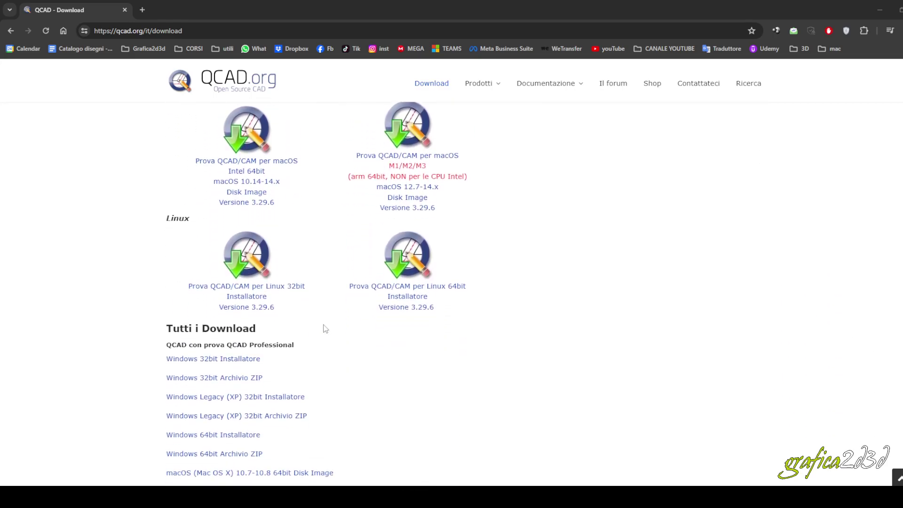
{"action": "scroll", "coordinate": [321, 329], "scroll_direction": "down", "scroll_amount": 2}
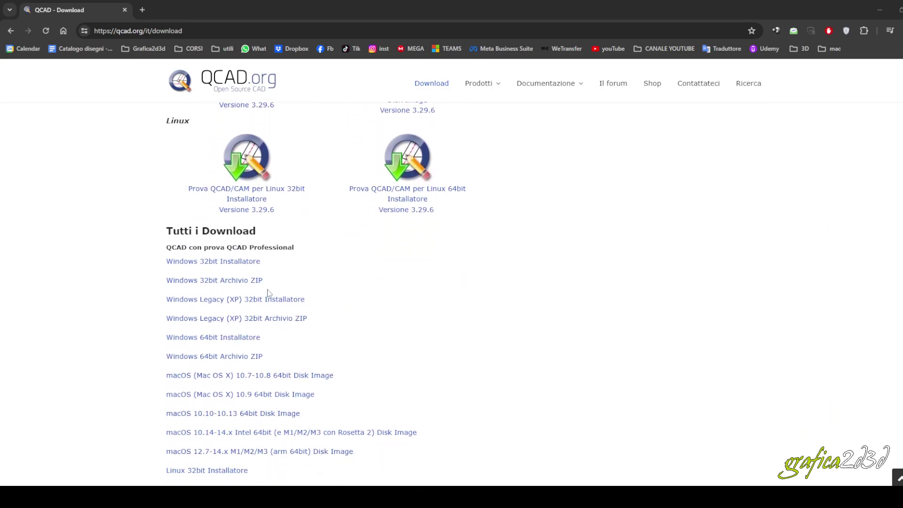
{"action": "scroll", "coordinate": [354, 361], "scroll_direction": "down", "scroll_amount": 7}
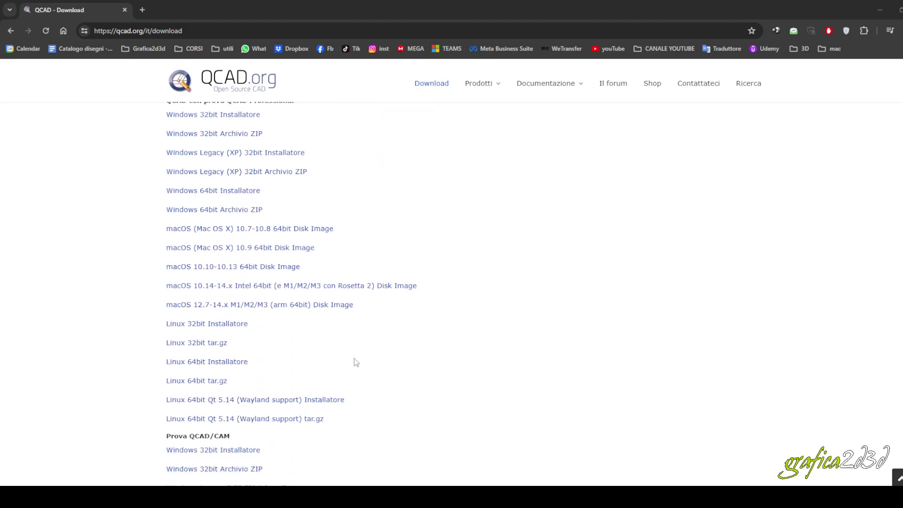
{"action": "scroll", "coordinate": [425, 356], "scroll_direction": "up", "scroll_amount": 15}
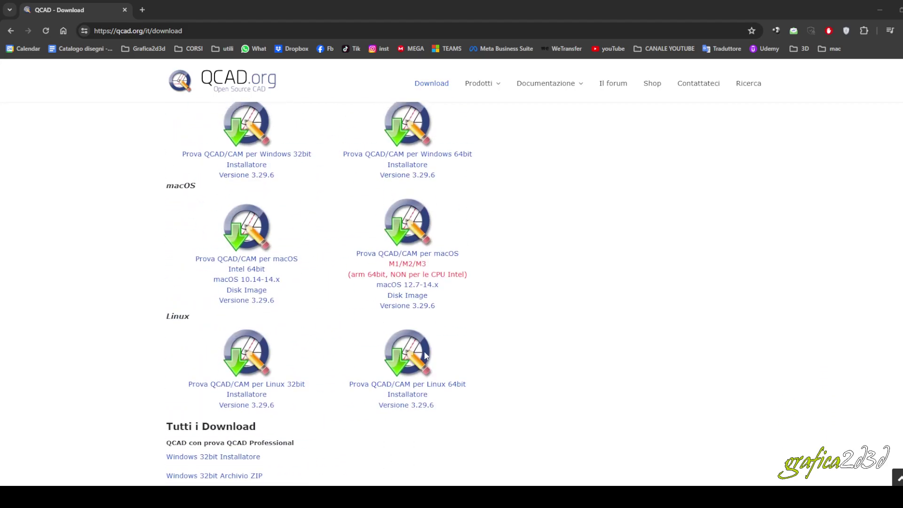
Step: Open the QCAD: 2D CAD product page and review its description and main features list
{"action": "mouse_move", "coordinate": [500, 105]}
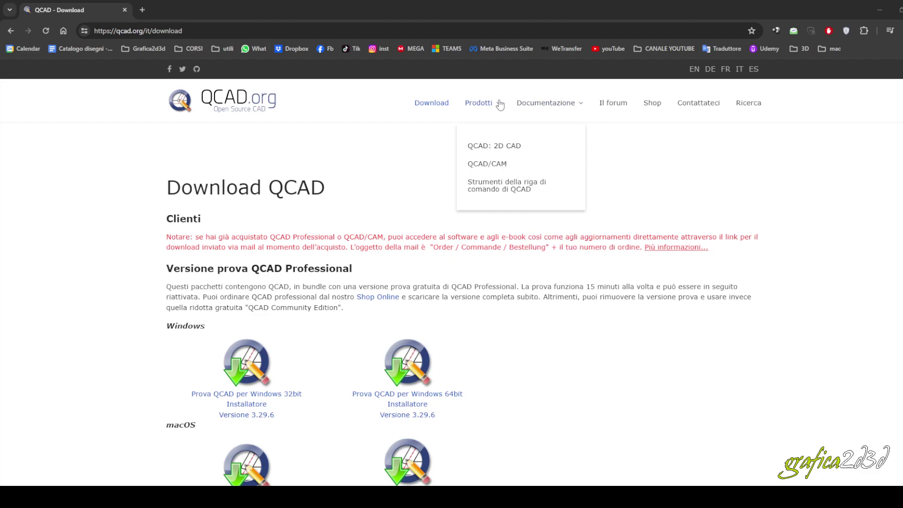
{"action": "left_click", "coordinate": [490, 146]}
{"action": "scroll", "coordinate": [274, 281], "scroll_direction": "down", "scroll_amount": 4}
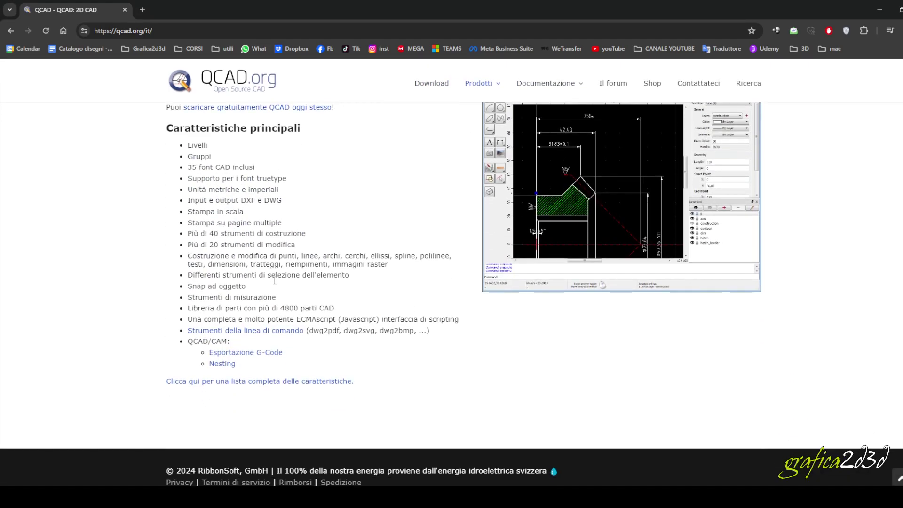
{"action": "scroll", "coordinate": [275, 281], "scroll_direction": "up", "scroll_amount": 5}
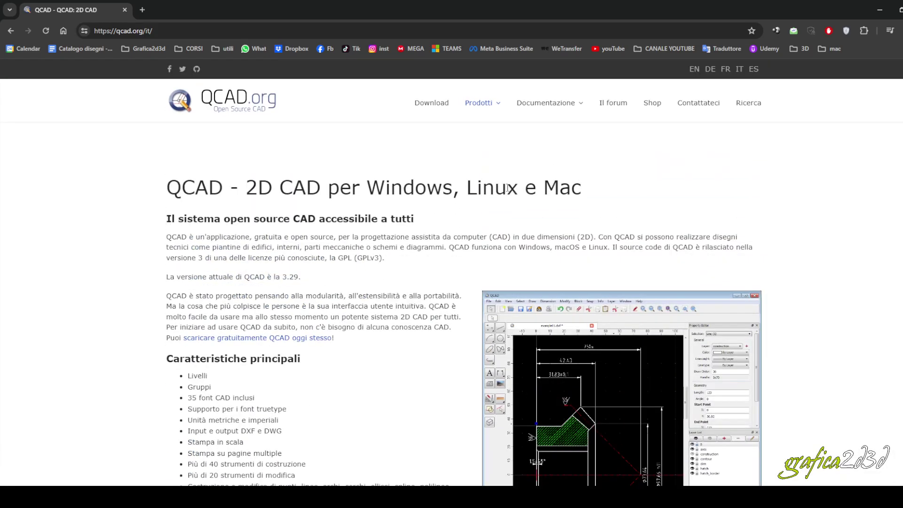
Step: Return to the Download page, follow its link to the Online Shop and check the prices of the QCAD Professional licences
{"action": "mouse_move", "coordinate": [572, 109]}
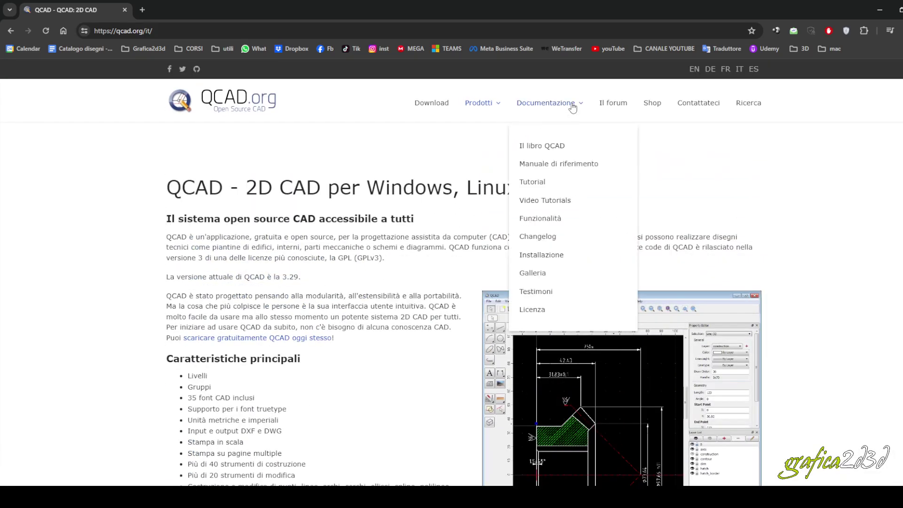
{"action": "left_click", "coordinate": [437, 104]}
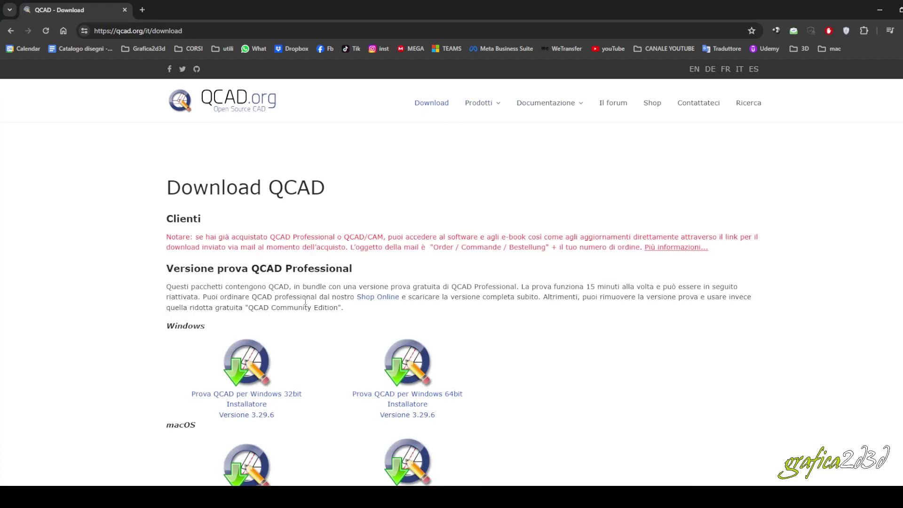
{"action": "left_click", "coordinate": [381, 298]}
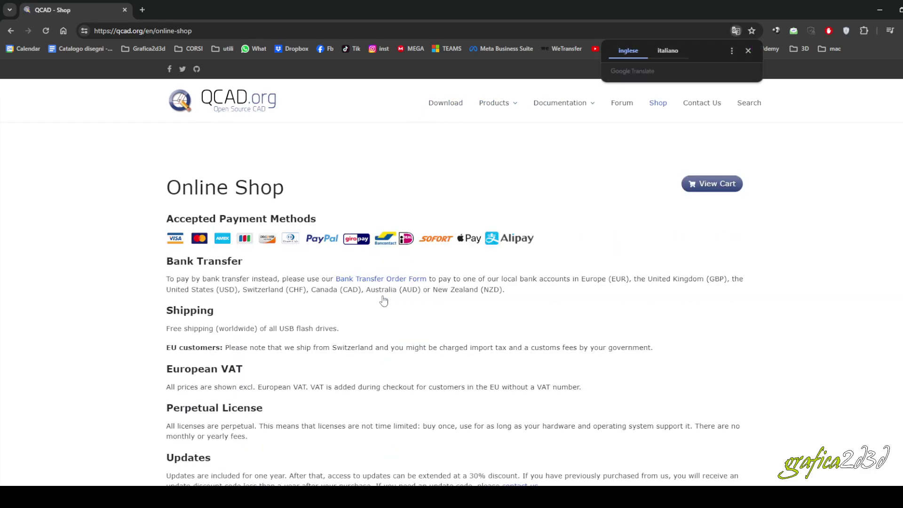
{"action": "scroll", "coordinate": [296, 309], "scroll_direction": "down", "scroll_amount": 7}
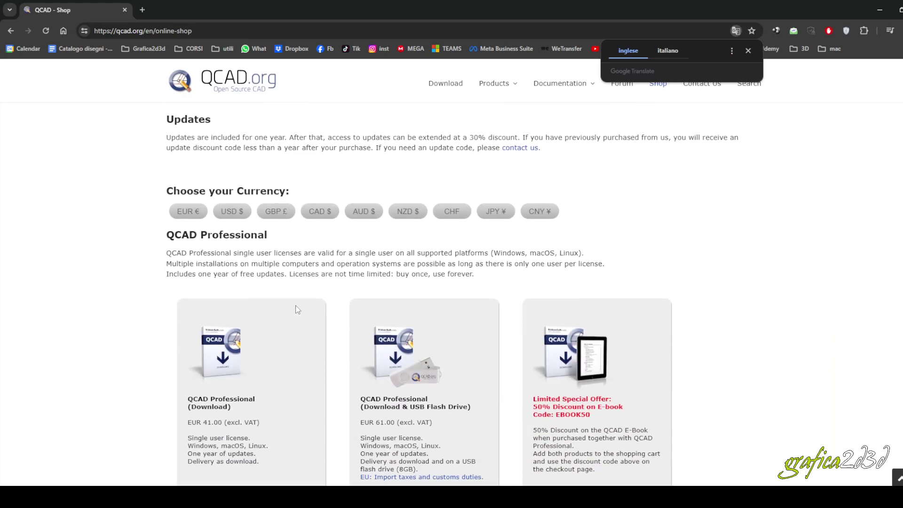
{"action": "scroll", "coordinate": [298, 309], "scroll_direction": "down", "scroll_amount": 2}
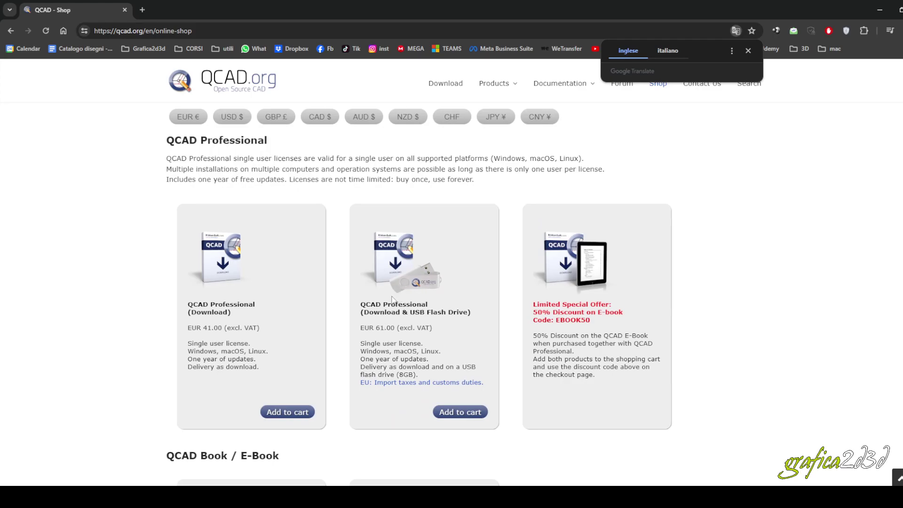
{"action": "left_click_drag", "start_coordinate": [377, 328], "coordinate": [395, 328]}
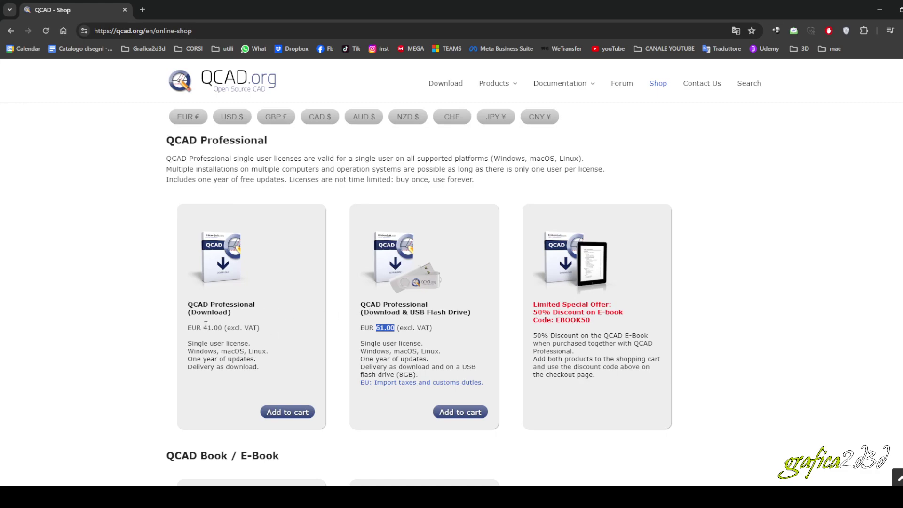
{"action": "left_click_drag", "start_coordinate": [203, 327], "coordinate": [232, 346]}
{"action": "left_click", "coordinate": [392, 339]}
Step: Review the QCAD Book / E-Book offers and the shop's licence, update and payment information
{"action": "scroll", "coordinate": [393, 369], "scroll_direction": "down", "scroll_amount": 3}
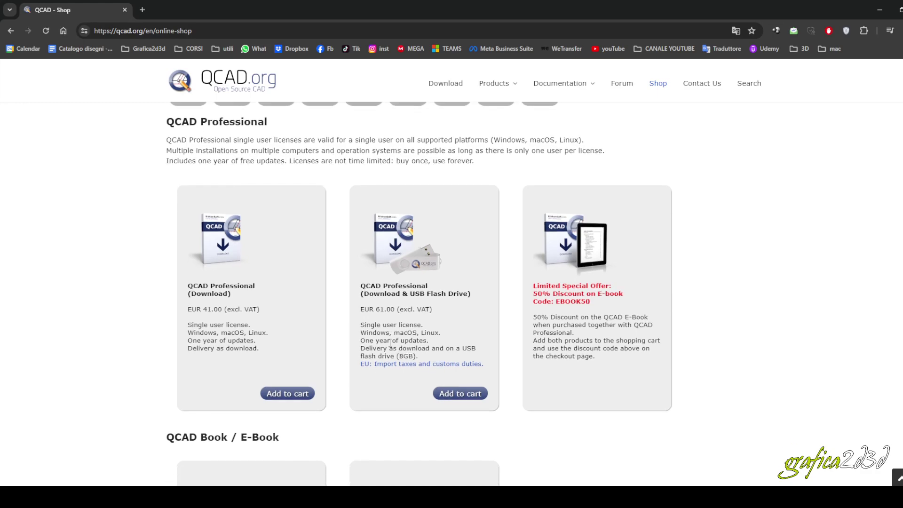
{"action": "scroll", "coordinate": [391, 347], "scroll_direction": "down", "scroll_amount": 4}
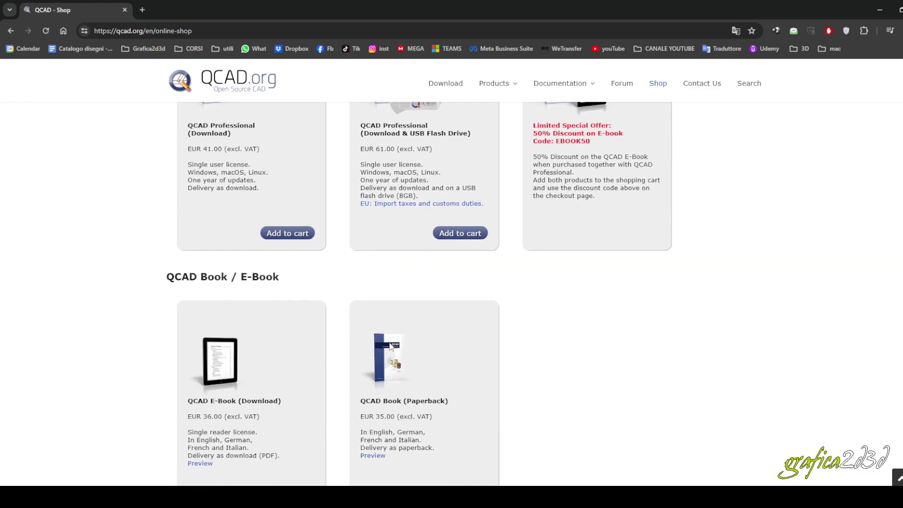
{"action": "scroll", "coordinate": [412, 304], "scroll_direction": "up", "scroll_amount": 9}
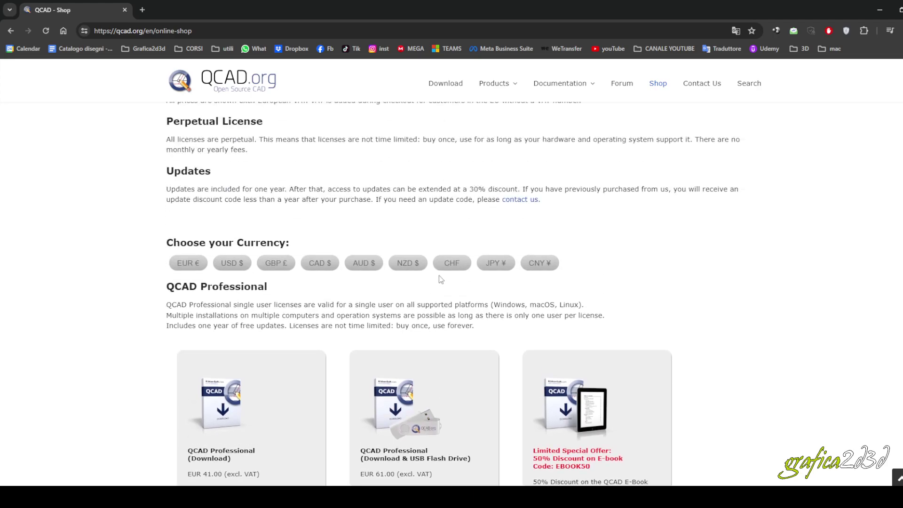
{"action": "scroll", "coordinate": [439, 275], "scroll_direction": "up", "scroll_amount": 6}
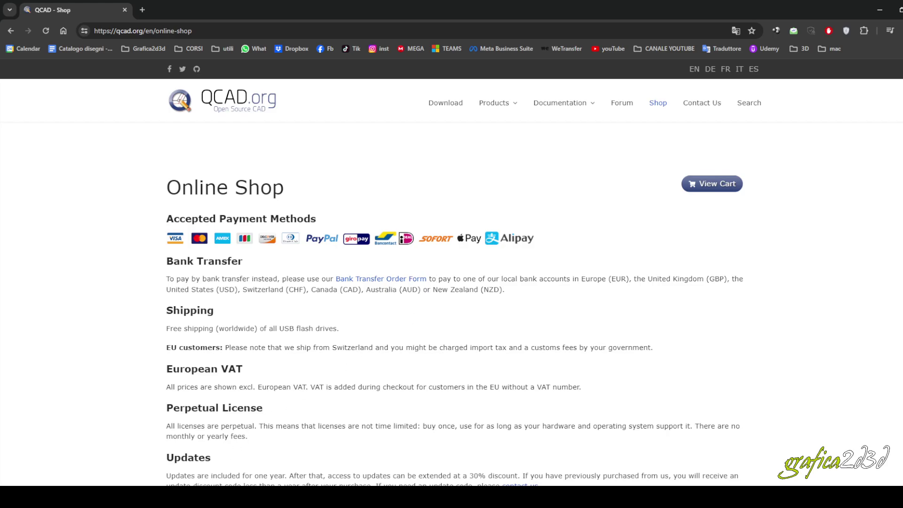
Step: Switch back to QCAD and dismiss the expired trial version notice
{"action": "key", "text": "alt+Tab"}
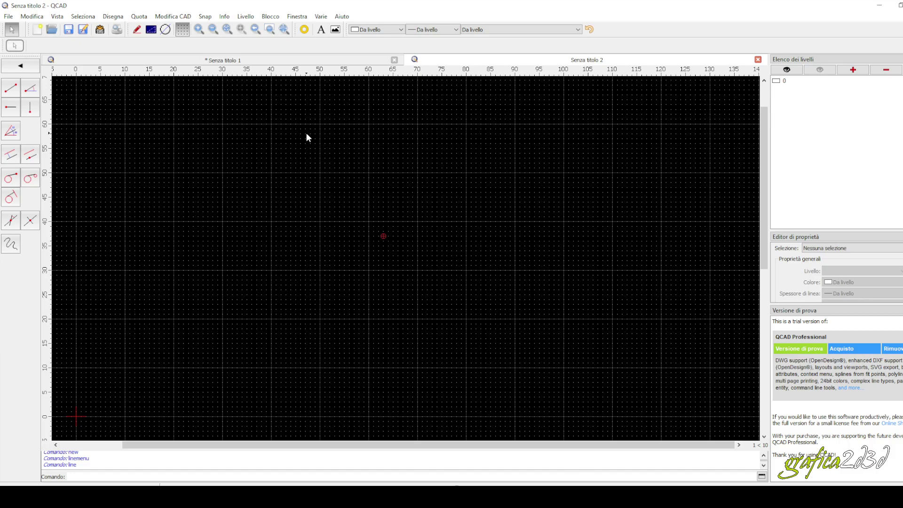
{"action": "left_click", "coordinate": [73, 19]}
{"action": "mouse_move", "coordinate": [140, 20]}
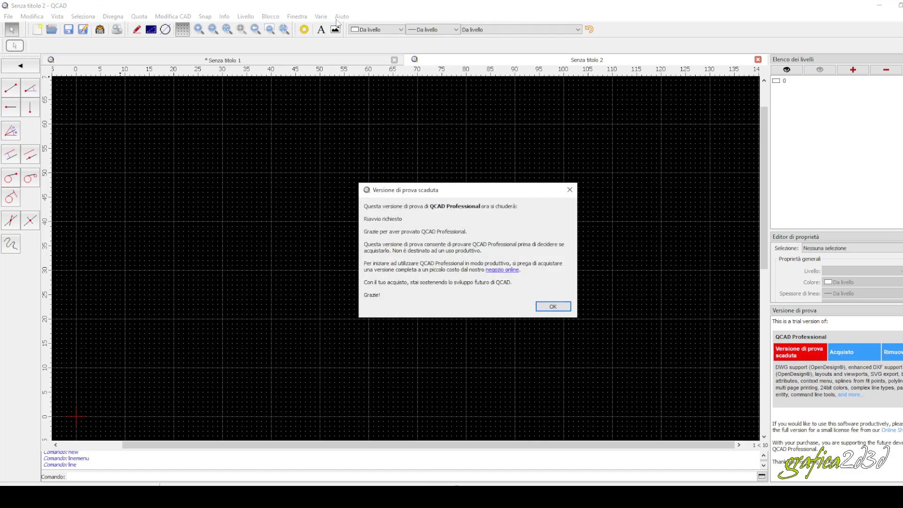
{"action": "left_click_drag", "start_coordinate": [470, 191], "coordinate": [413, 171]}
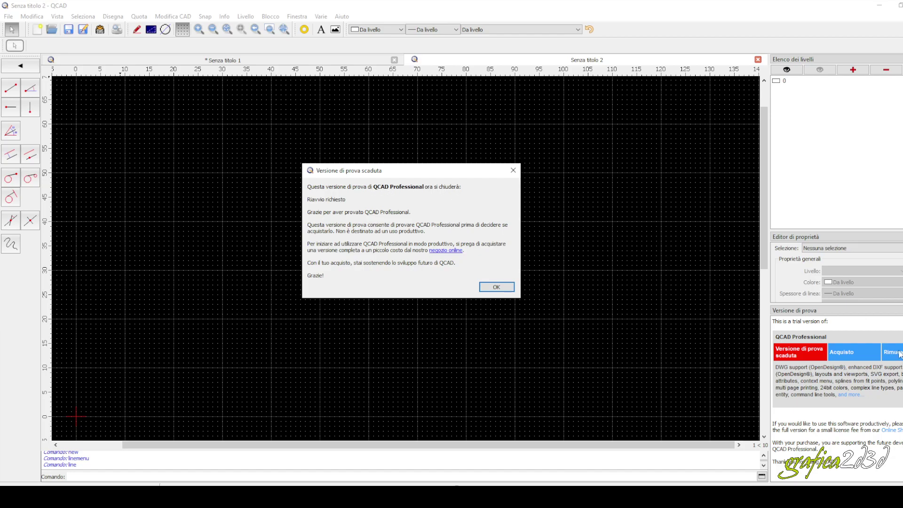
{"action": "left_click", "coordinate": [496, 287]}
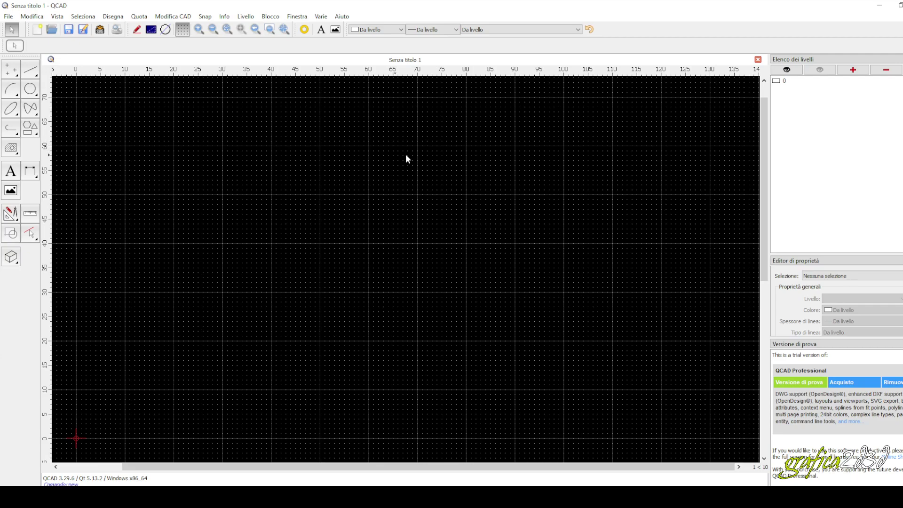
Step: Display the removal instructions for the QCAD Professional trial add-on and examine which plugin files must be deleted
{"action": "left_click", "coordinate": [900, 383]}
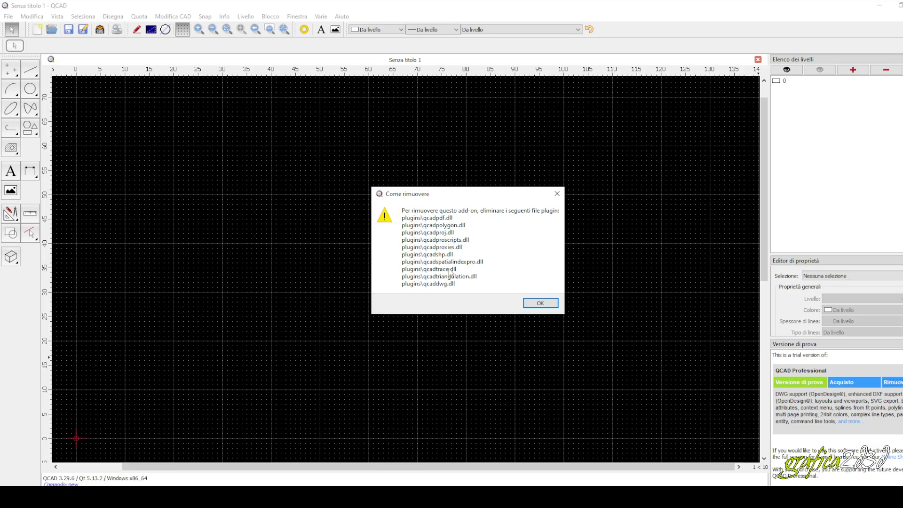
{"action": "left_click", "coordinate": [541, 304]}
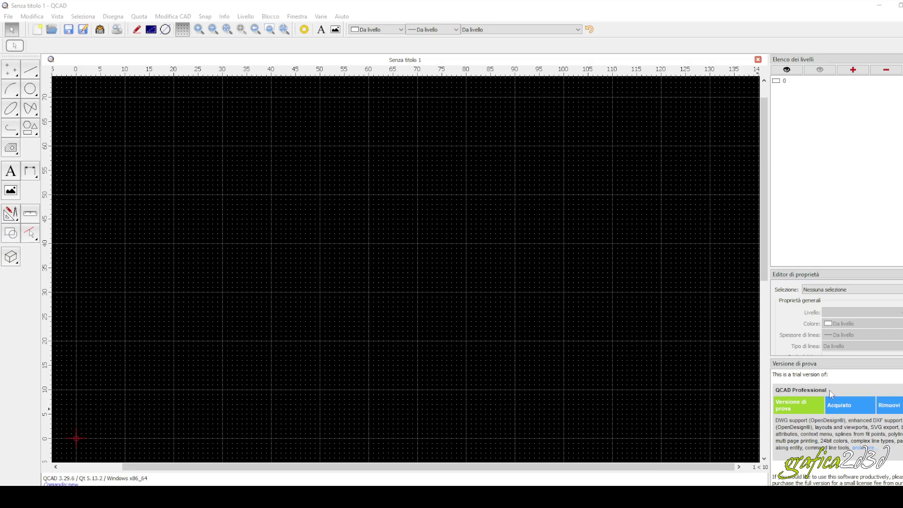
{"action": "left_click", "coordinate": [894, 409]}
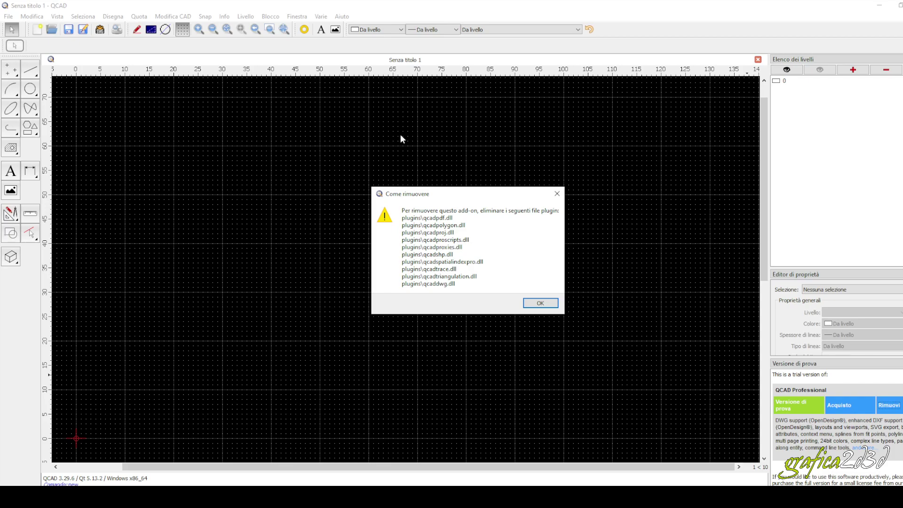
{"action": "left_click_drag", "start_coordinate": [452, 194], "coordinate": [454, 166]}
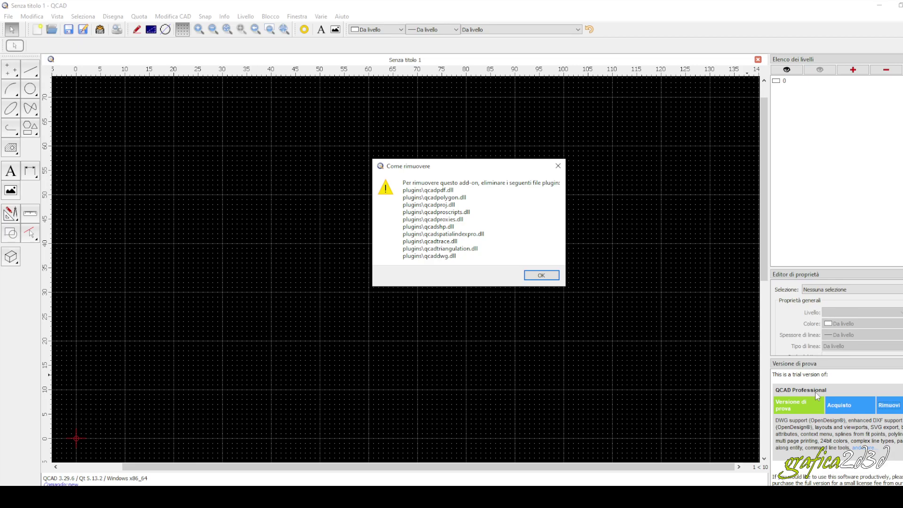
Step: Switch to File Explorer and bring up the QCAD plugins folder
{"action": "left_click", "coordinate": [101, 497]}
{"action": "left_click", "coordinate": [155, 461]}
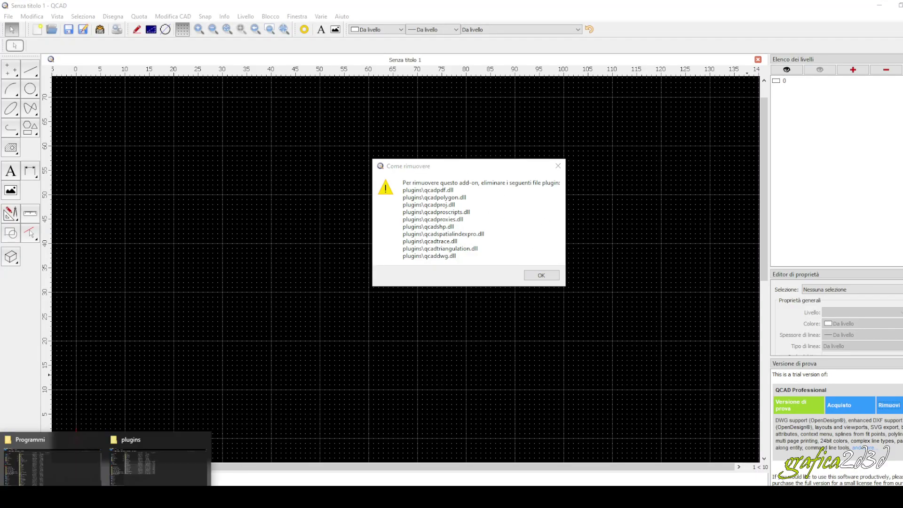
{"action": "left_click", "coordinate": [145, 465]}
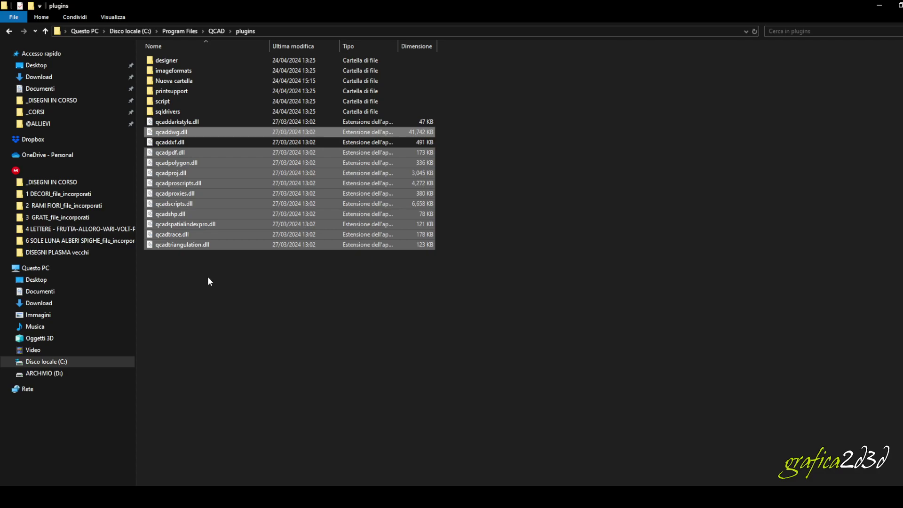
Step: Move the cut QCAD Professional plugin files into the Nuova cartella folder, granting administrator permission for all items
{"action": "double_click", "coordinate": [195, 82]}
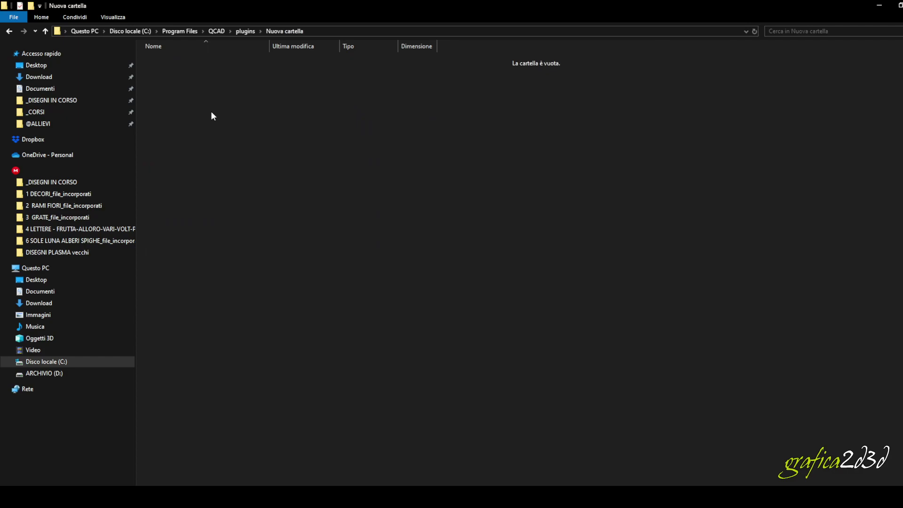
{"action": "key", "text": "ctrl+v"}
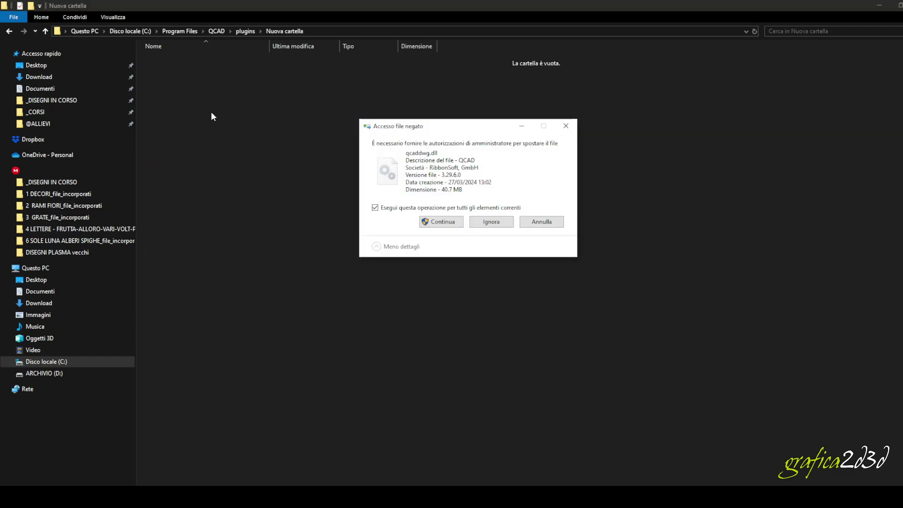
{"action": "left_click", "coordinate": [441, 222]}
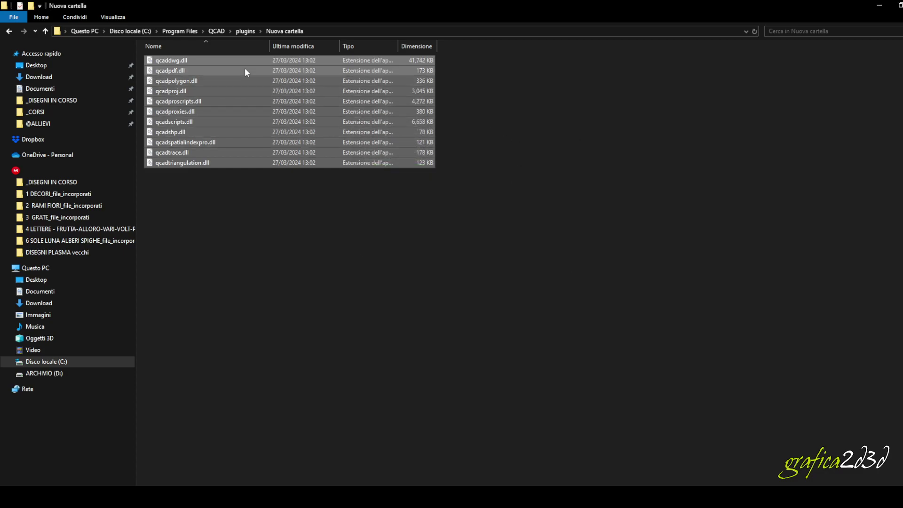
Step: Go back to the plugins folder and rename Nuova cartella as "versione pro"
{"action": "left_click", "coordinate": [245, 31]}
{"action": "right_click", "coordinate": [182, 80]}
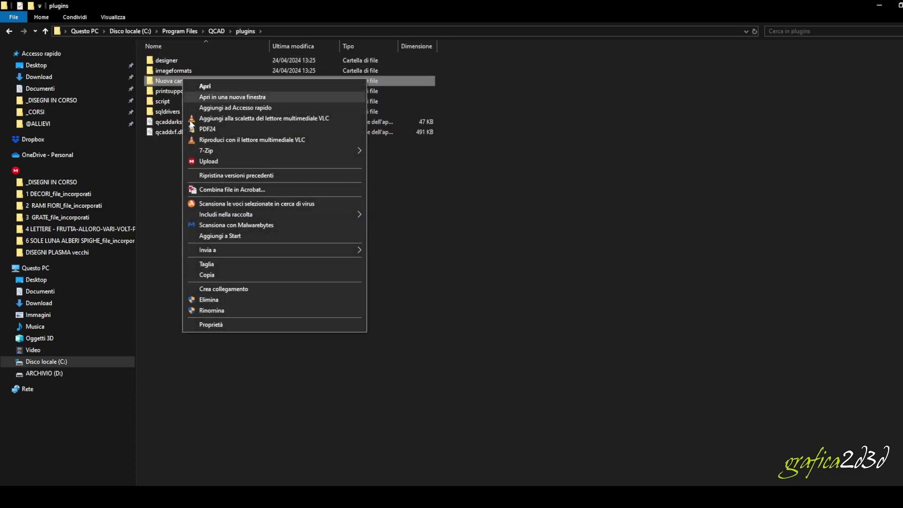
{"action": "left_click", "coordinate": [227, 309]}
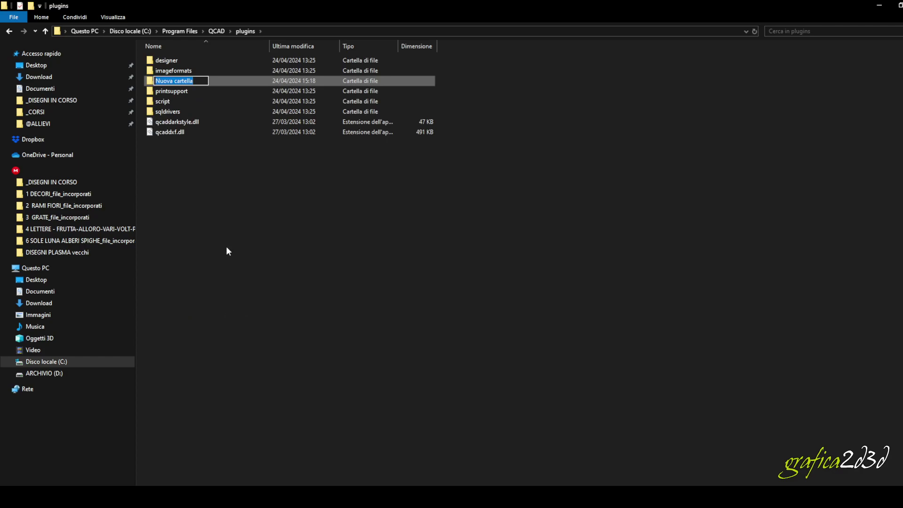
{"action": "type", "text": "verione pro"}
{"action": "key", "text": "Return"}
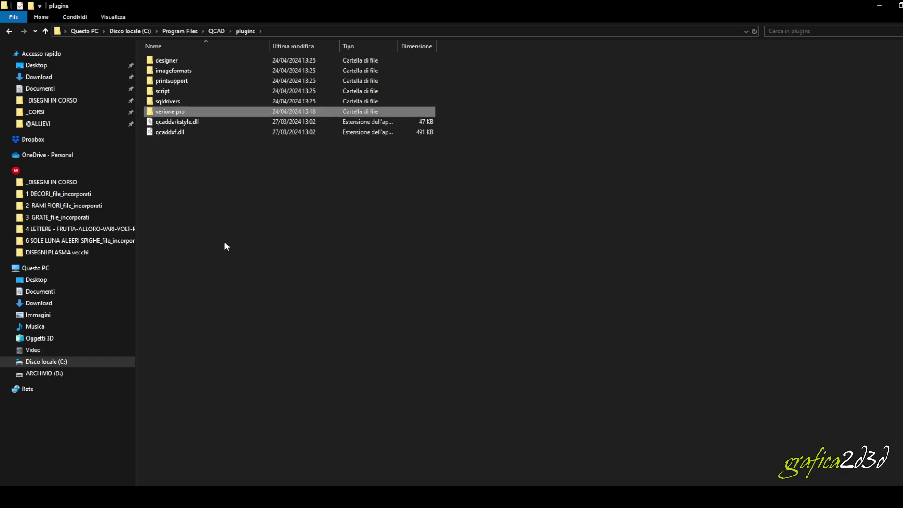
{"action": "right_click", "coordinate": [173, 114]}
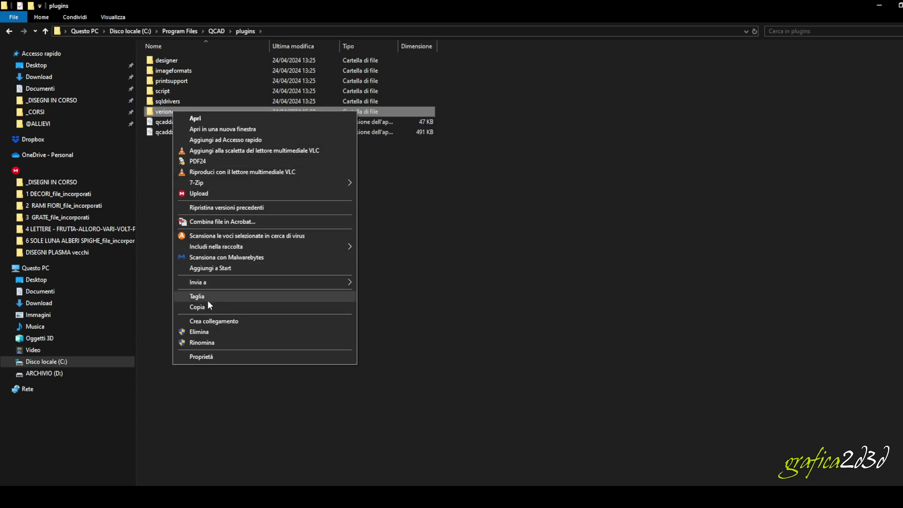
{"action": "left_click", "coordinate": [202, 343]}
{"action": "left_click", "coordinate": [162, 112]}
{"action": "type", "text": "sione pro"}
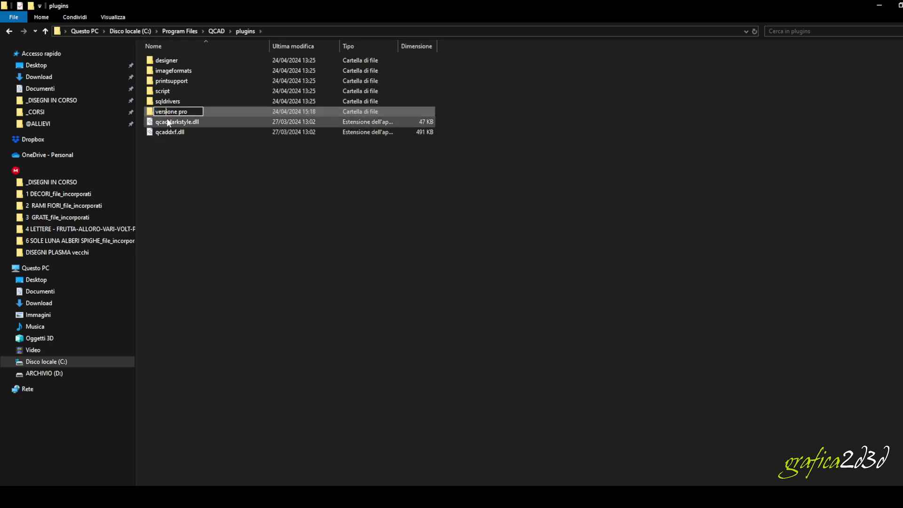
{"action": "key", "text": "Return"}
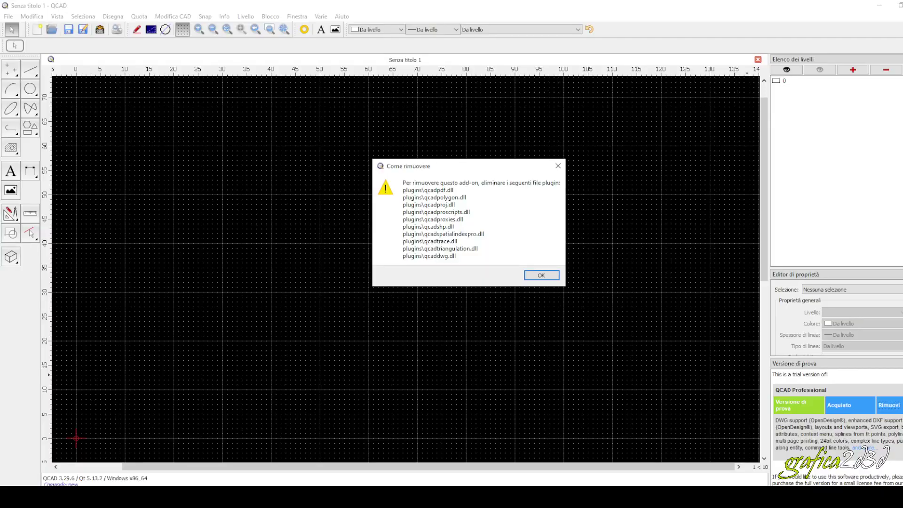
Step: Switch to QCAD, dismiss the add-on removal instructions and enlarge the property editor upwards
{"action": "left_click", "coordinate": [540, 275]}
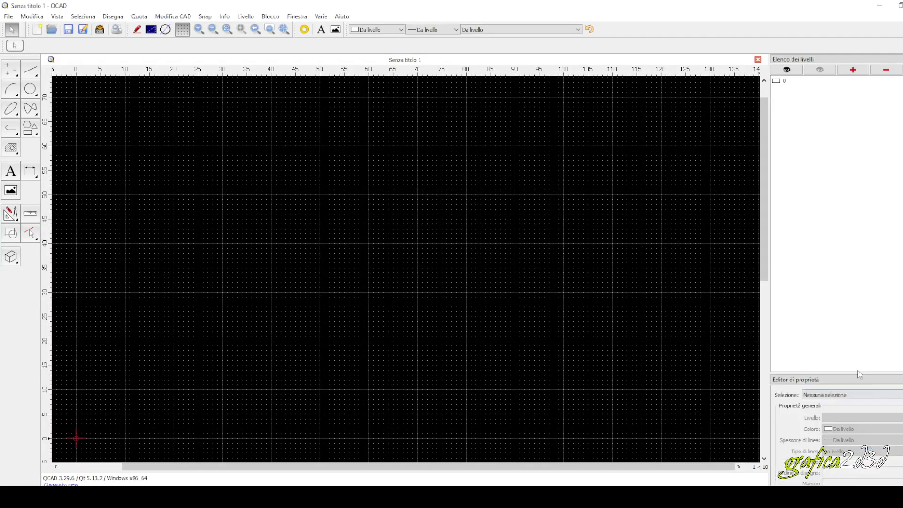
{"action": "left_click_drag", "start_coordinate": [865, 374], "coordinate": [865, 279]}
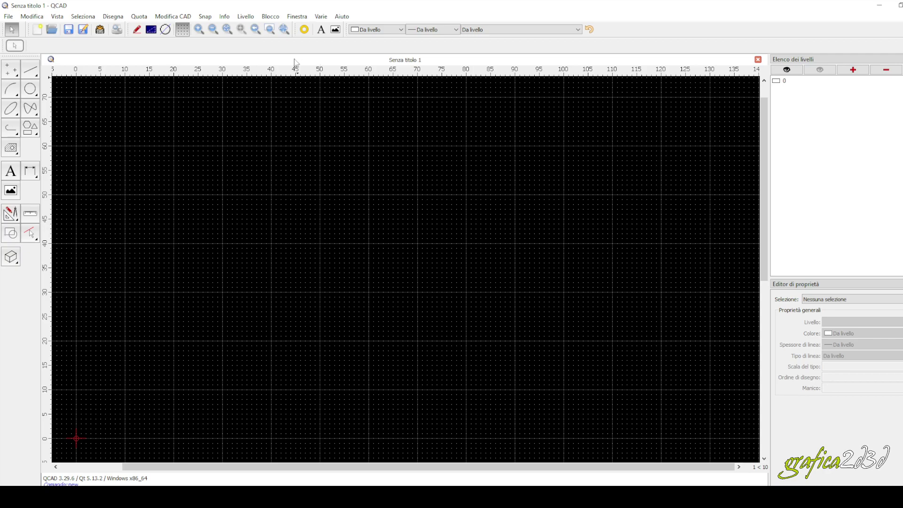
Step: Review the available widgets and toolbars, and display the Modifica CAD toolbar
{"action": "right_click", "coordinate": [641, 30]}
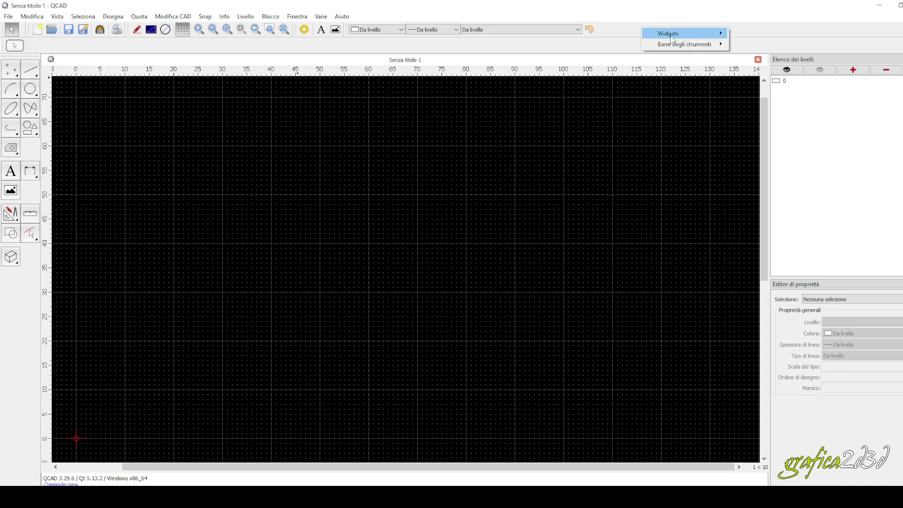
{"action": "mouse_move", "coordinate": [671, 40]}
{"action": "mouse_move", "coordinate": [718, 37]}
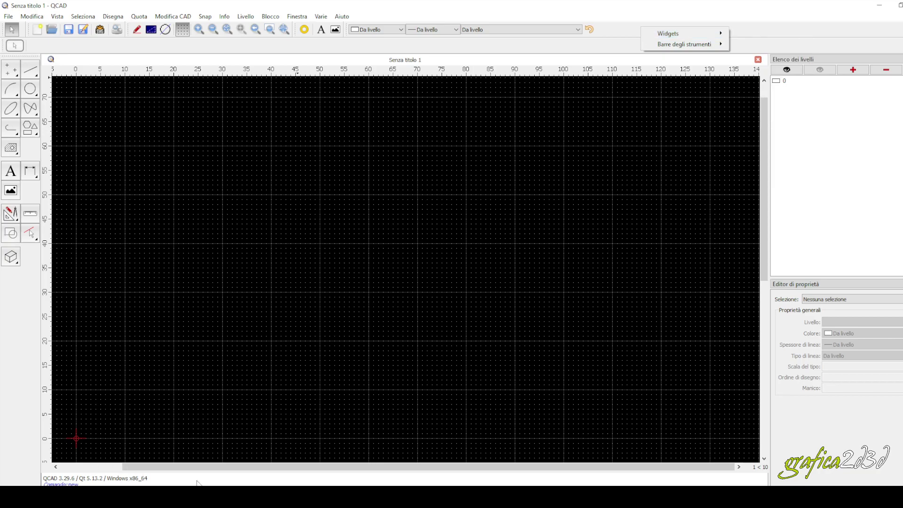
{"action": "mouse_move", "coordinate": [698, 49]}
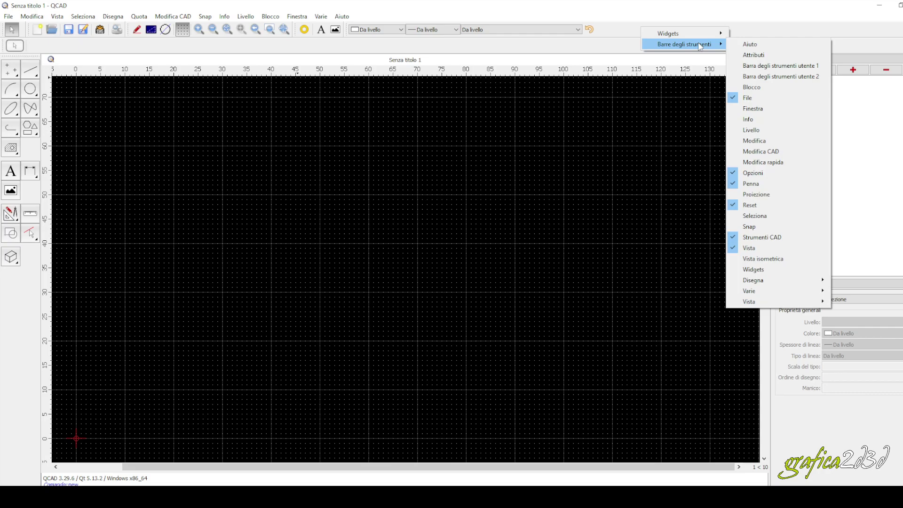
{"action": "left_click", "coordinate": [748, 152]}
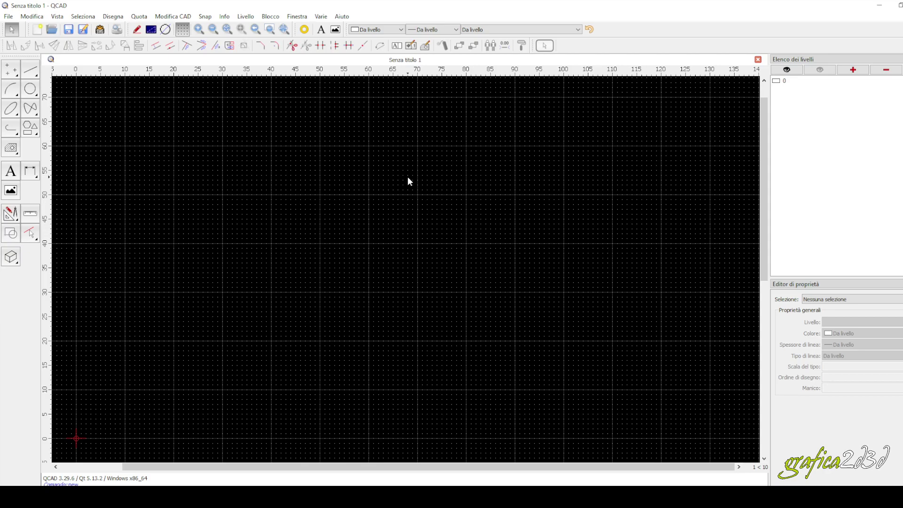
Step: Zoom and pan around the origin to examine how the grid spacing adapts to the magnification
{"action": "right_click", "coordinate": [613, 28]}
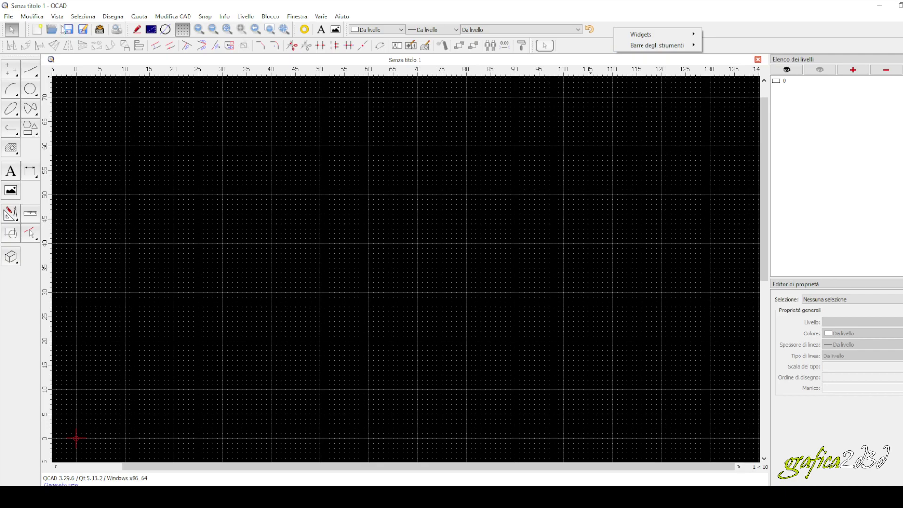
{"action": "left_click", "coordinate": [329, 199]}
{"action": "scroll", "coordinate": [369, 205], "scroll_direction": "down", "scroll_amount": 3}
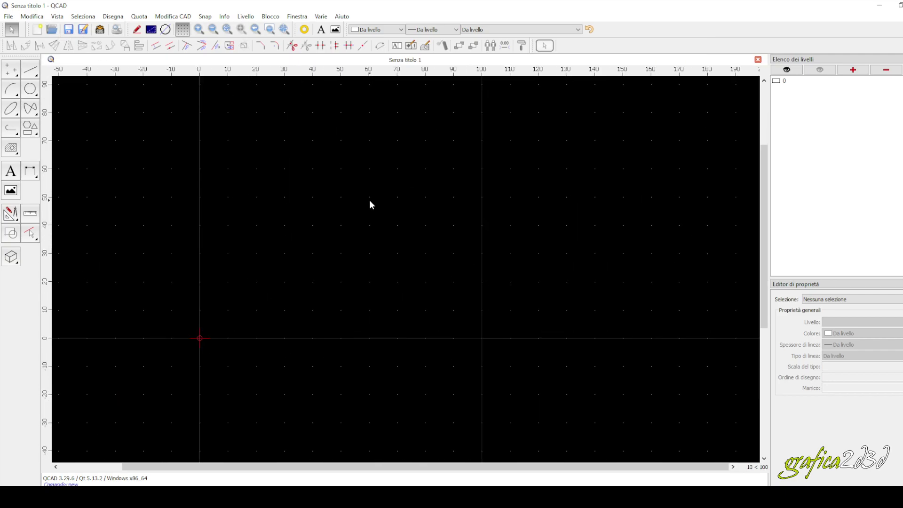
{"action": "scroll", "coordinate": [371, 216], "scroll_direction": "down", "scroll_amount": 1}
{"action": "middle_click_drag", "start_coordinate": [365, 232], "coordinate": [425, 150]}
{"action": "middle_click_drag", "start_coordinate": [327, 260], "coordinate": [344, 238]}
{"action": "scroll", "coordinate": [330, 231], "scroll_direction": "up", "scroll_amount": 4}
{"action": "scroll", "coordinate": [305, 224], "scroll_direction": "up", "scroll_amount": 6}
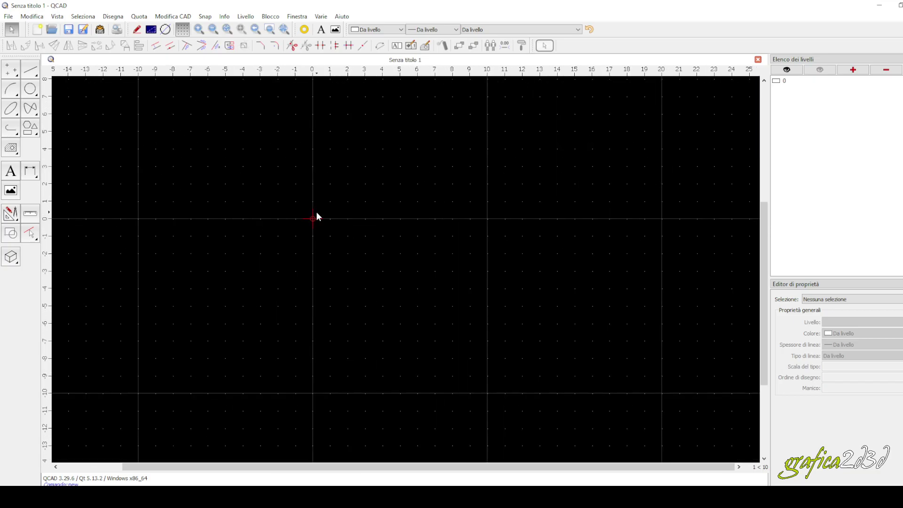
{"action": "scroll", "coordinate": [304, 228], "scroll_direction": "up", "scroll_amount": 8}
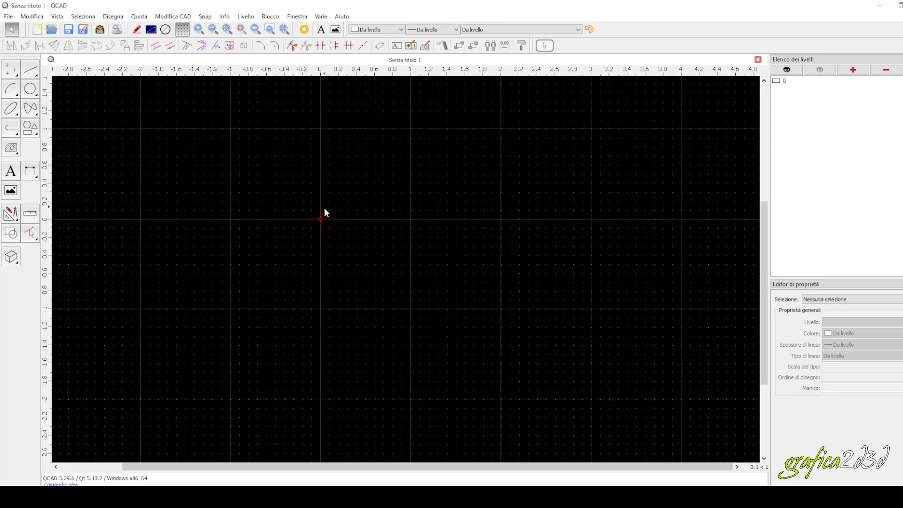
{"action": "scroll", "coordinate": [325, 239], "scroll_direction": "down", "scroll_amount": 7}
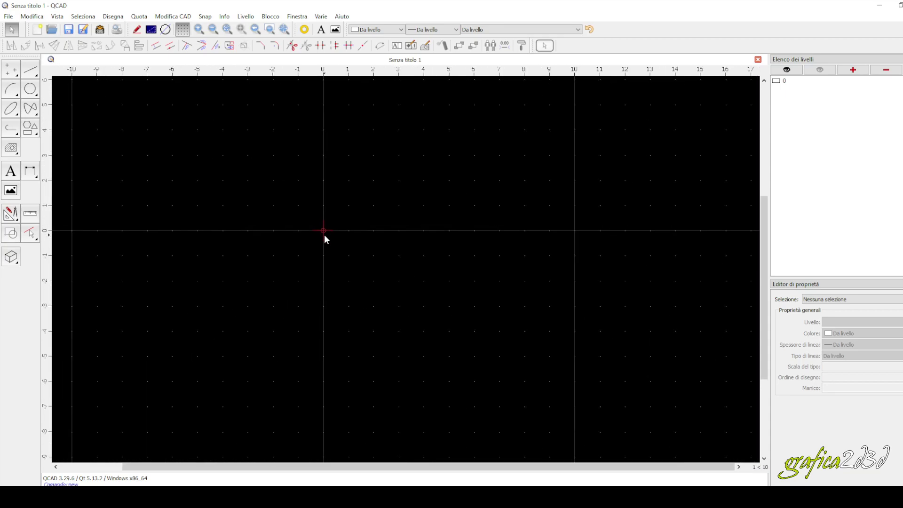
{"action": "scroll", "coordinate": [325, 237], "scroll_direction": "up", "scroll_amount": 7}
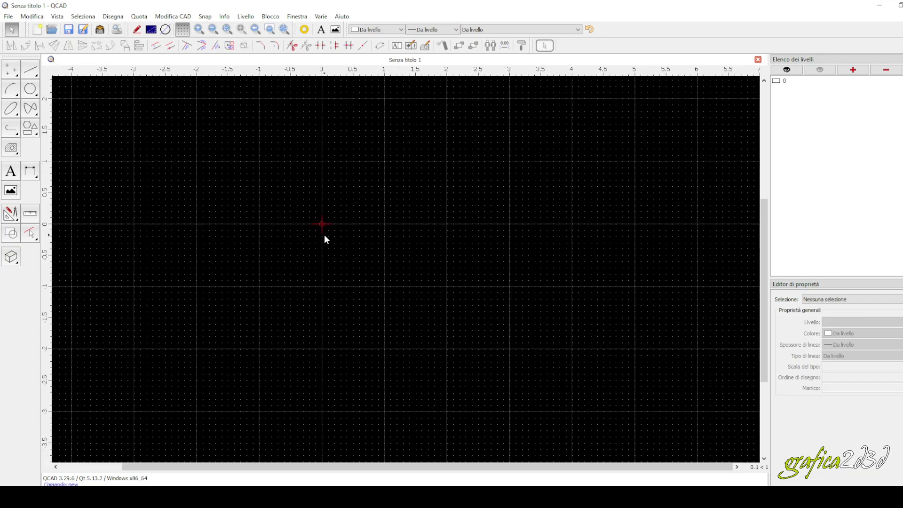
{"action": "middle_click_drag", "start_coordinate": [340, 230], "coordinate": [307, 240]}
{"action": "scroll", "coordinate": [301, 228], "scroll_direction": "up", "scroll_amount": 1}
{"action": "scroll", "coordinate": [301, 227], "scroll_direction": "up", "scroll_amount": 7}
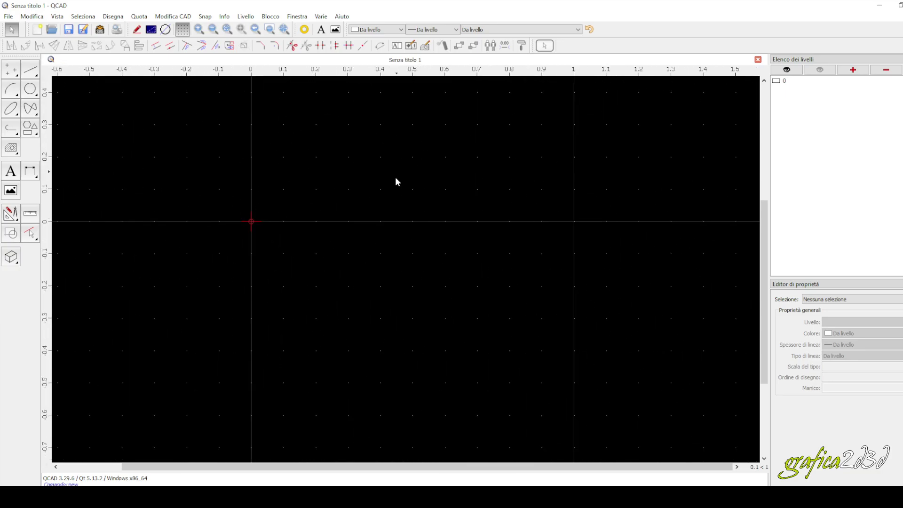
Step: Turn off the grid display in the empty drawing
{"action": "left_click", "coordinate": [183, 30]}
{"action": "middle_click_drag", "start_coordinate": [319, 189], "coordinate": [325, 215]}
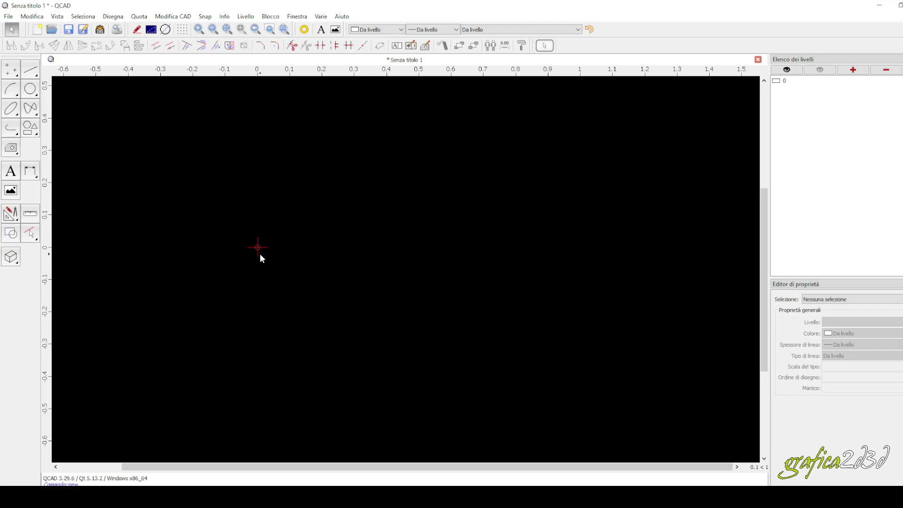
{"action": "middle_click_drag", "start_coordinate": [283, 225], "coordinate": [245, 228]}
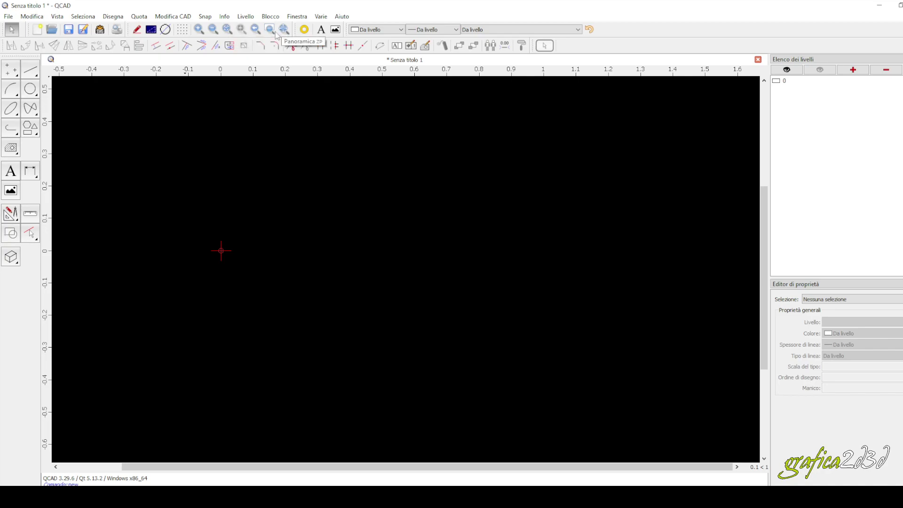
Step: Draw a circle of about 0.16 radius from its centre and a point, up and to the right of the origin
{"action": "left_click", "coordinate": [31, 89]}
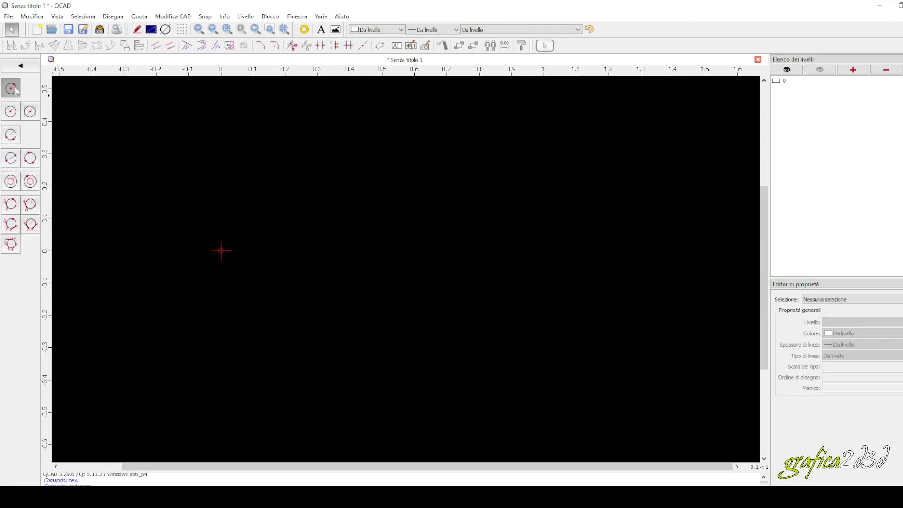
{"action": "left_click", "coordinate": [10, 88]}
{"action": "left_click", "coordinate": [355, 211]}
{"action": "left_click", "coordinate": [395, 177]}
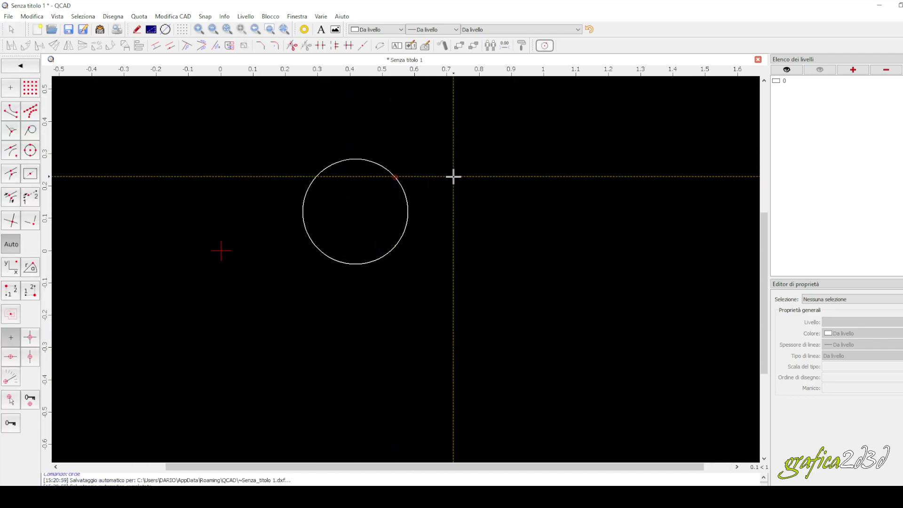
{"action": "right_click", "coordinate": [454, 177]}
Step: Pan away from the circle and bring it back into view with automatic zoom
{"action": "middle_click_drag", "start_coordinate": [590, 228], "coordinate": [244, 180]}
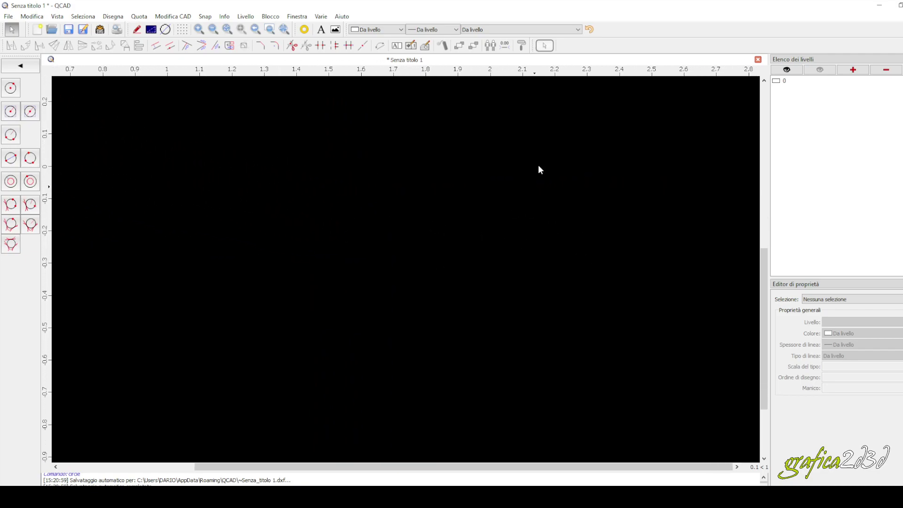
{"action": "left_click", "coordinate": [228, 32]}
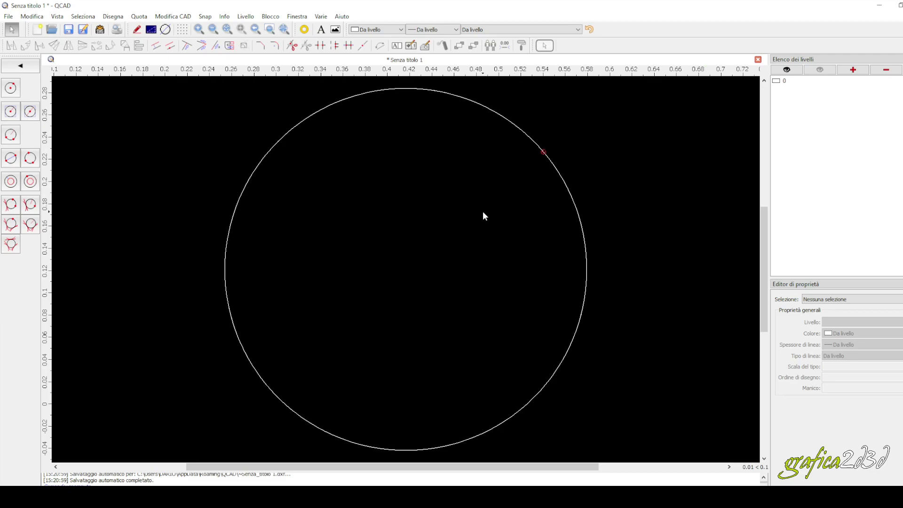
{"action": "scroll", "coordinate": [291, 230], "scroll_direction": "down", "scroll_amount": 2}
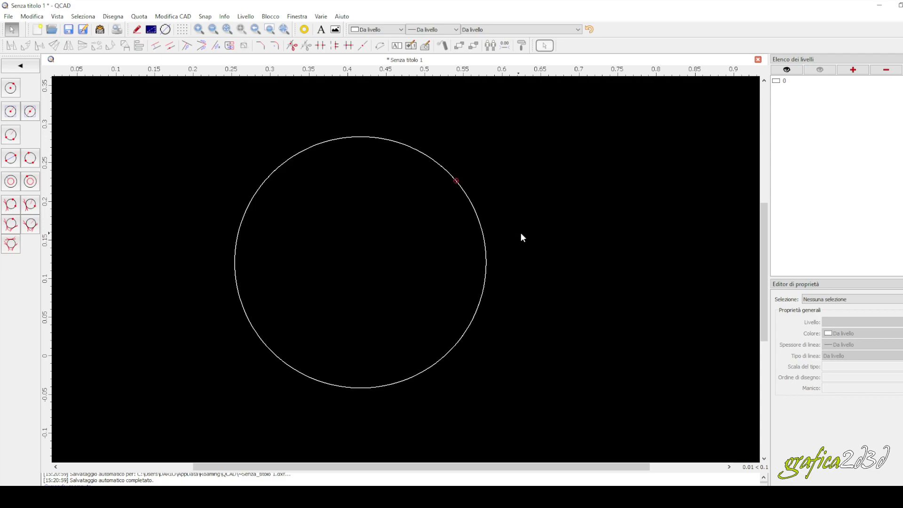
Step: Select the circle to inspect its properties and layer 0, and clear the selection
{"action": "left_click", "coordinate": [445, 167]}
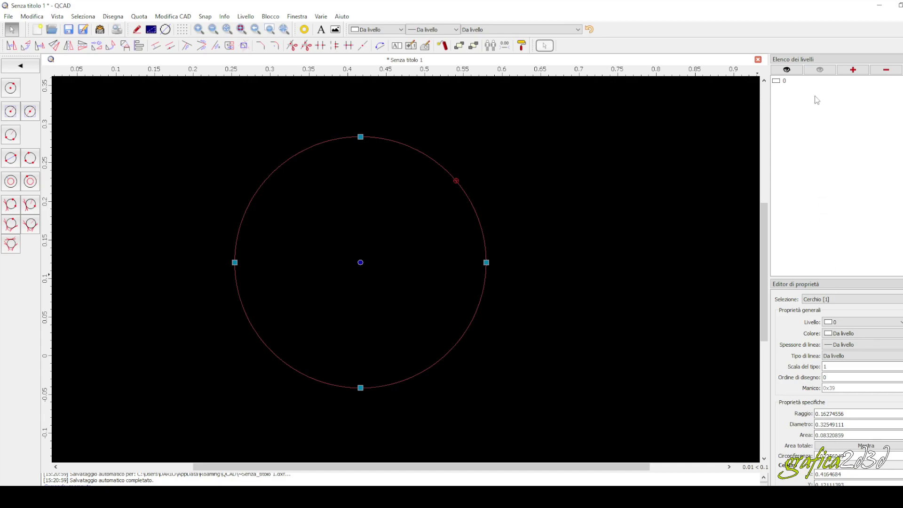
{"action": "left_click", "coordinate": [791, 84]}
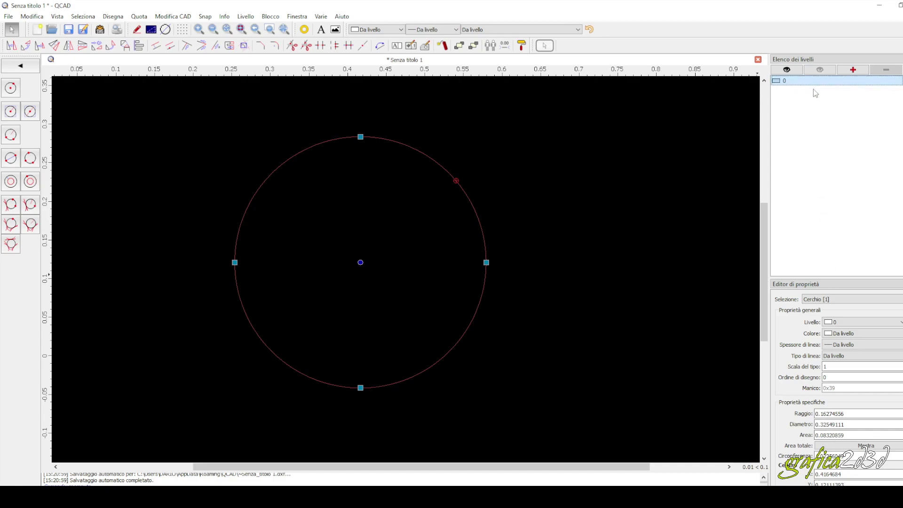
{"action": "left_click", "coordinate": [547, 162]}
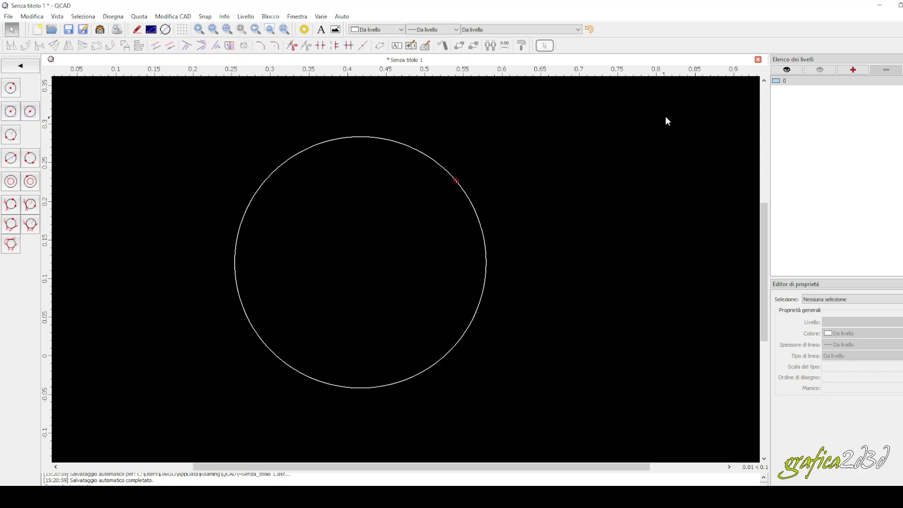
Step: Widen the layer list and create a layer named livello 1 with layer 0 as its parent
{"action": "left_click_drag", "start_coordinate": [767, 101], "coordinate": [701, 102]}
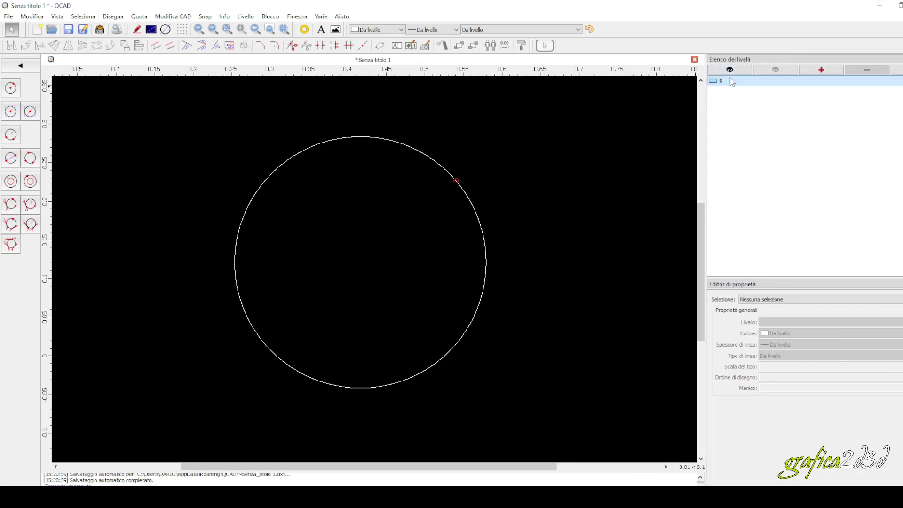
{"action": "left_click", "coordinate": [815, 73]}
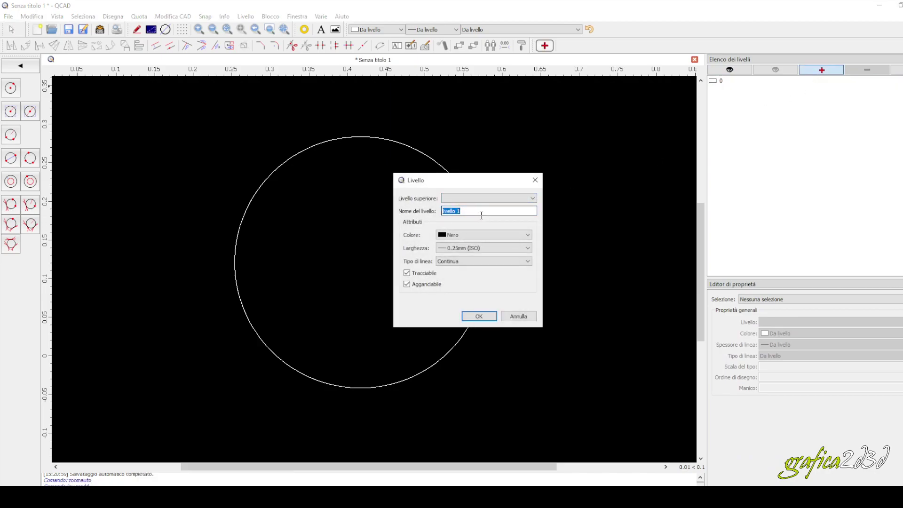
{"action": "left_click", "coordinate": [532, 198]}
{"action": "left_click", "coordinate": [532, 206]}
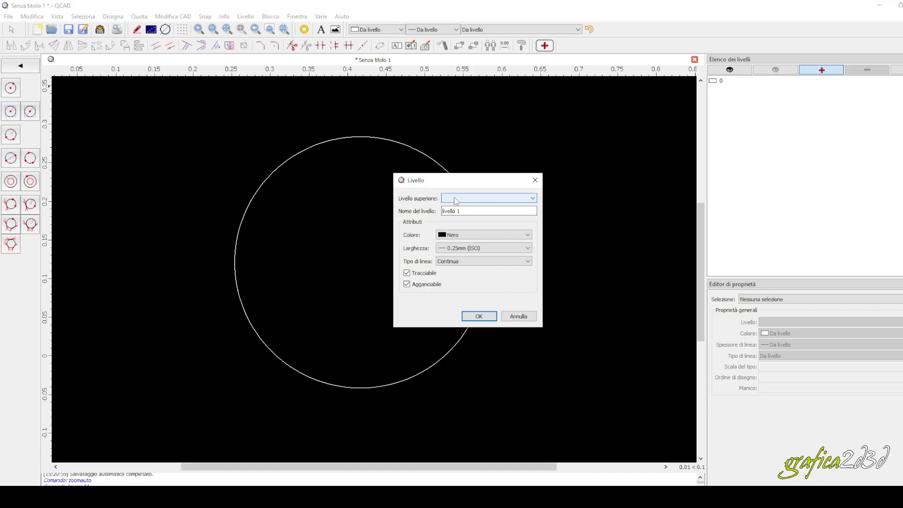
{"action": "left_click", "coordinate": [533, 199]}
{"action": "left_click", "coordinate": [499, 212]}
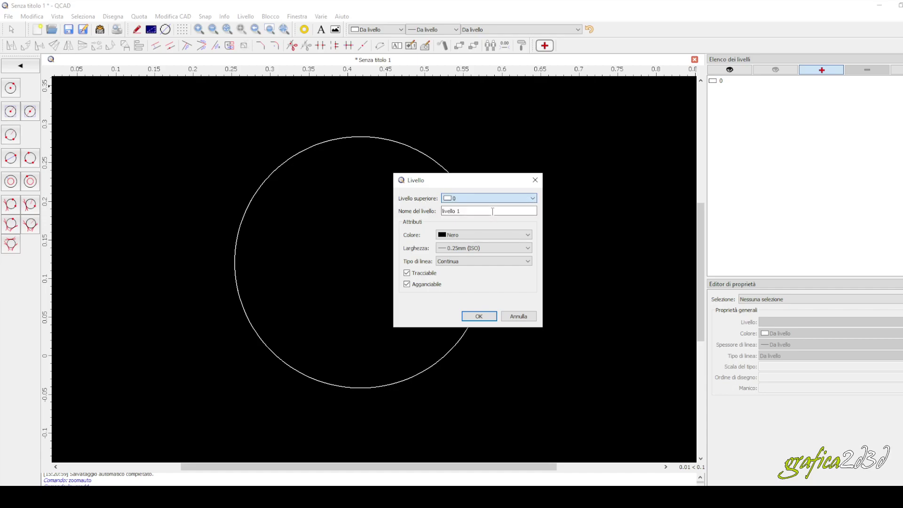
{"action": "left_click", "coordinate": [478, 316]}
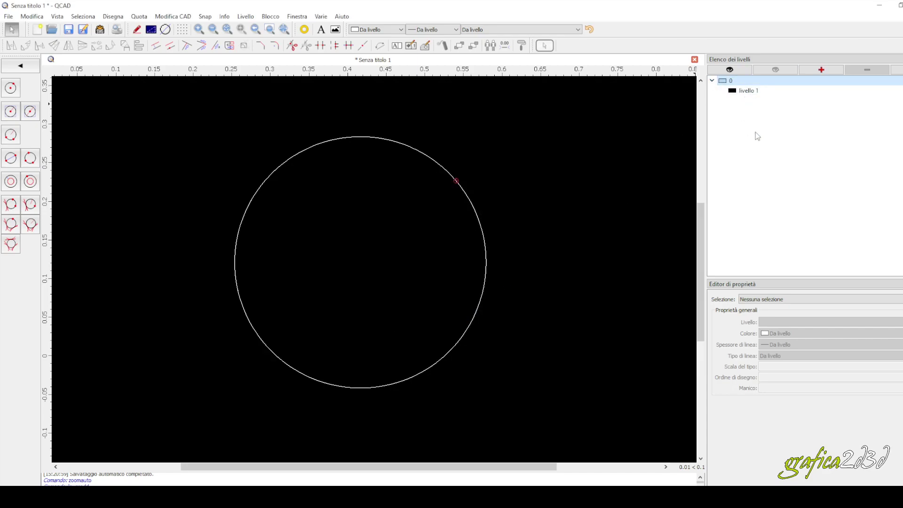
Step: Delete the livello 1 sublayer and make layer 0 current
{"action": "left_click", "coordinate": [756, 93]}
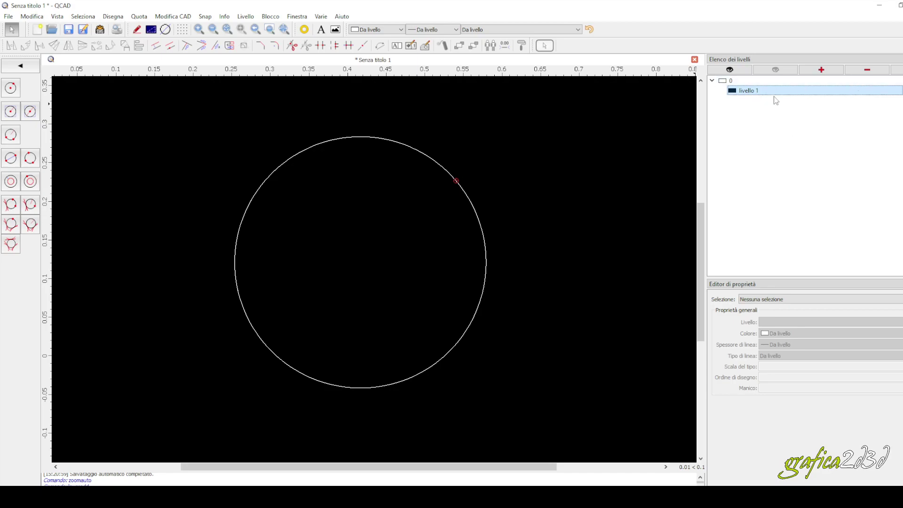
{"action": "left_click", "coordinate": [868, 70]}
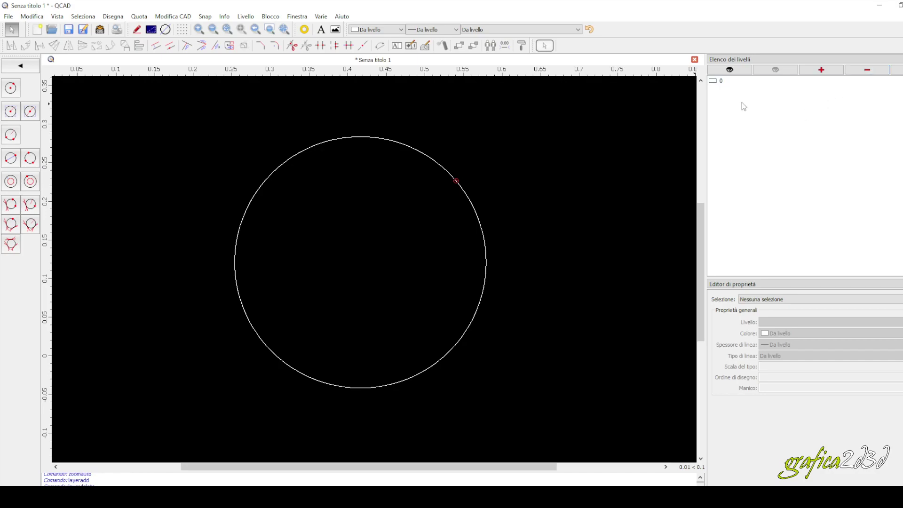
{"action": "left_click", "coordinate": [734, 81]}
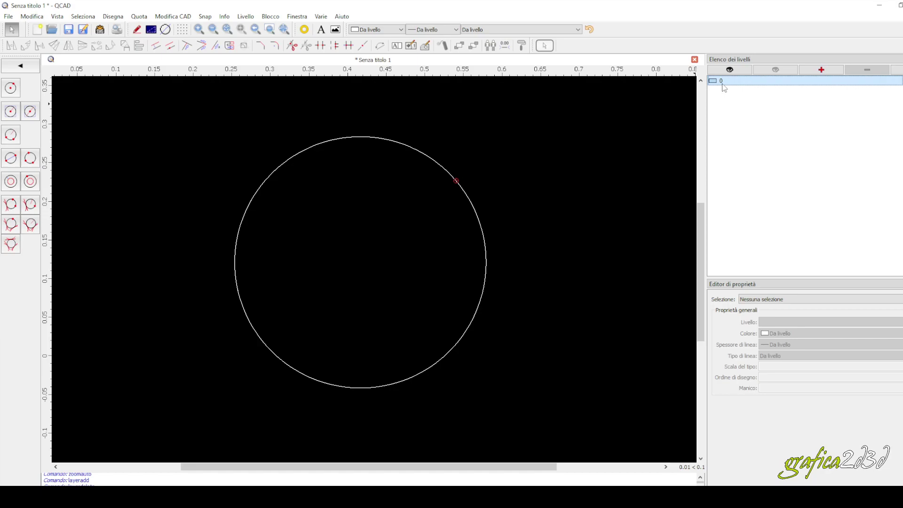
Step: Create a layer named livello 1 without a parent, keeping the default attributes, and make it the current layer
{"action": "left_click", "coordinate": [826, 74]}
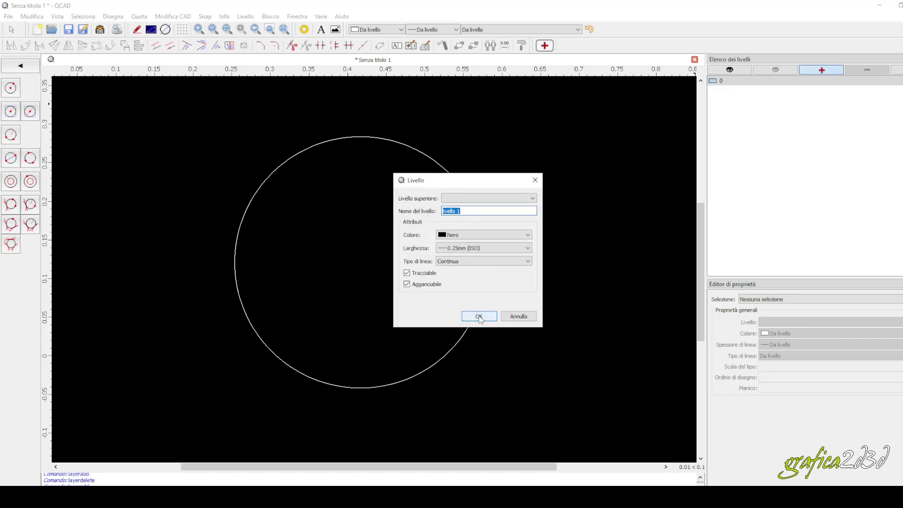
{"action": "left_click", "coordinate": [479, 317]}
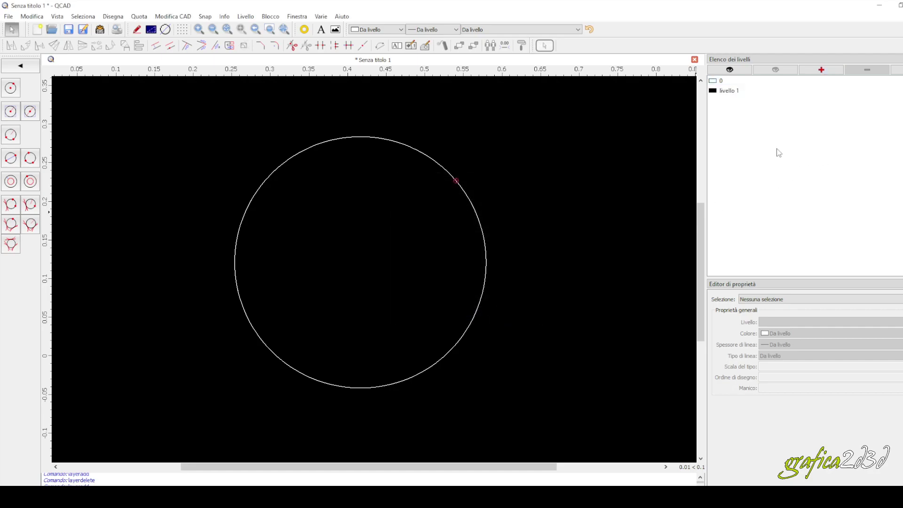
{"action": "left_click", "coordinate": [734, 91]}
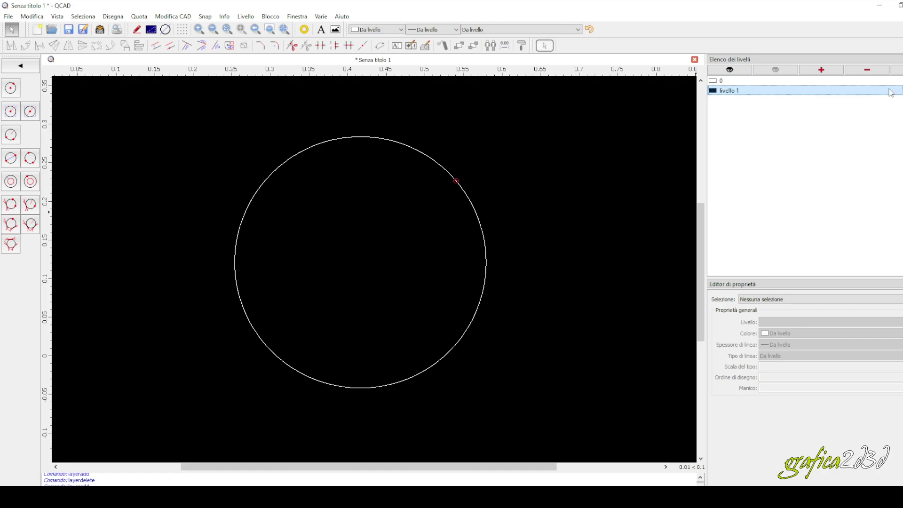
Step: Draw a two-point line about 0.27 long to the right of the circle, from about (0.71, 0.22) to (0.98, 0.24)
{"action": "scroll", "coordinate": [573, 190], "scroll_direction": "down", "scroll_amount": 1}
{"action": "middle_click_drag", "start_coordinate": [572, 189], "coordinate": [422, 201]}
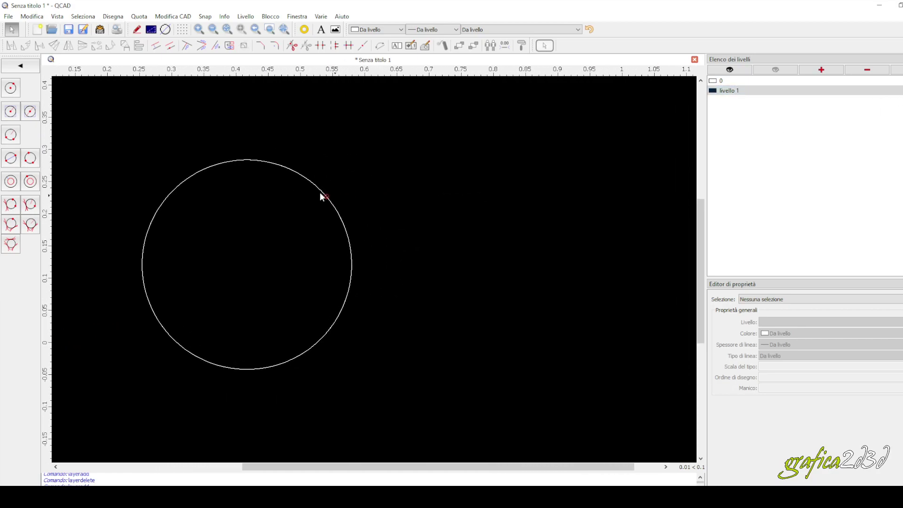
{"action": "left_click", "coordinate": [21, 66]}
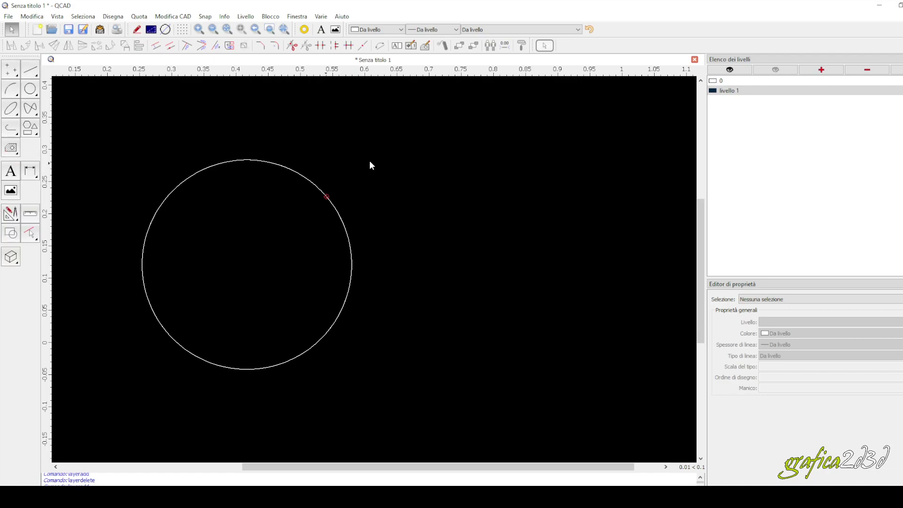
{"action": "left_click", "coordinate": [33, 74]}
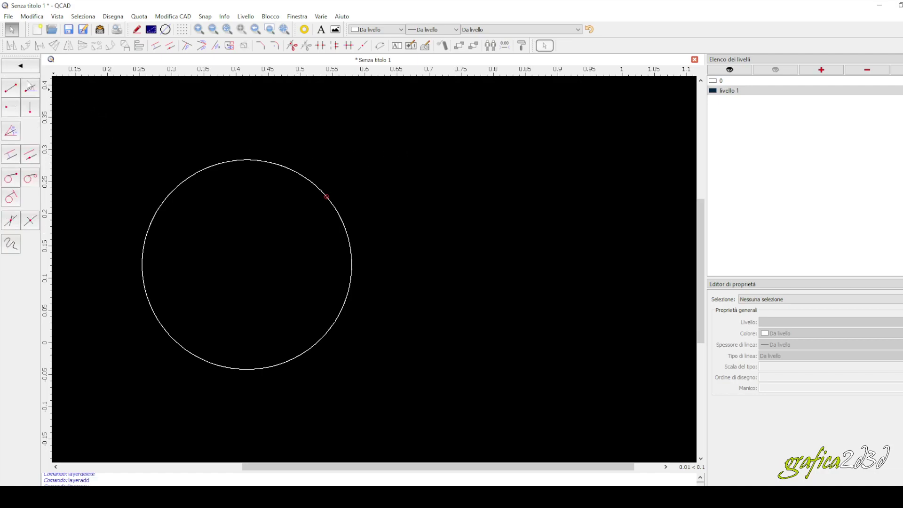
{"action": "left_click", "coordinate": [10, 88]}
{"action": "left_click", "coordinate": [436, 201]}
{"action": "left_click", "coordinate": [609, 188]}
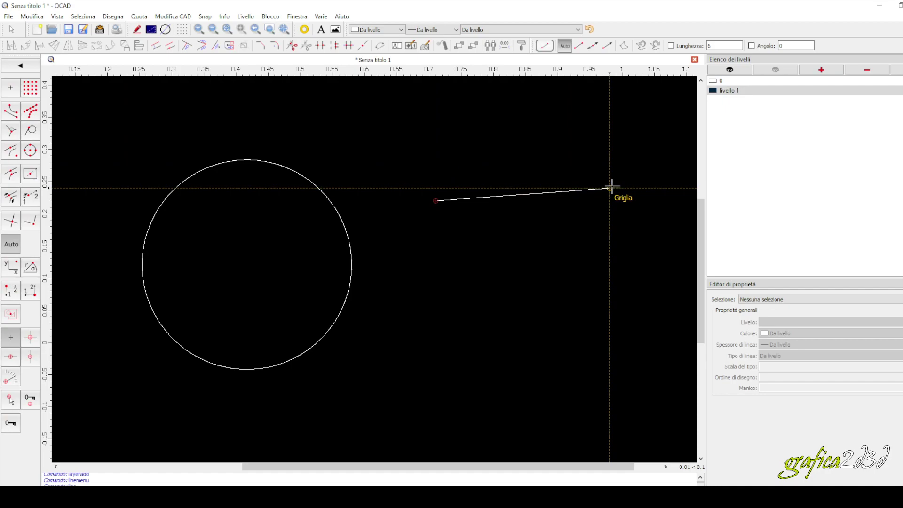
{"action": "right_click", "coordinate": [637, 154]}
{"action": "right_click", "coordinate": [658, 156]}
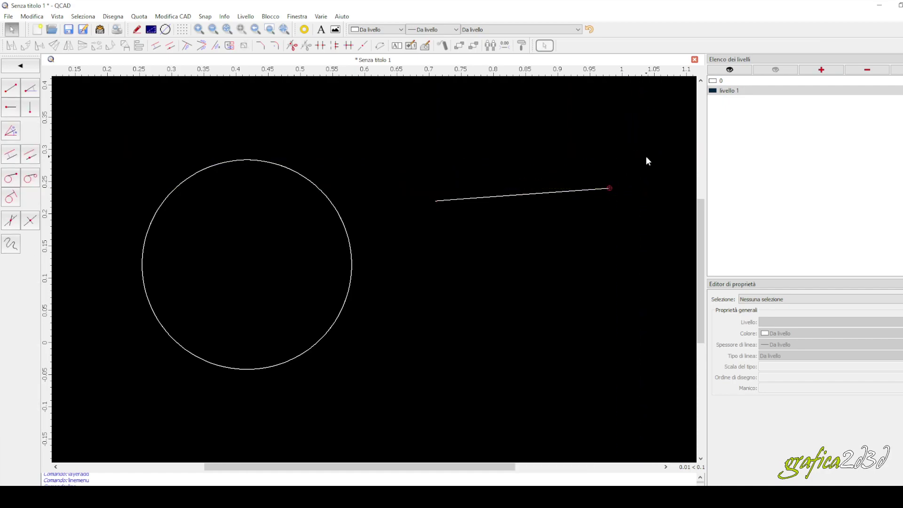
{"action": "middle_click_drag", "start_coordinate": [648, 159], "coordinate": [573, 166]}
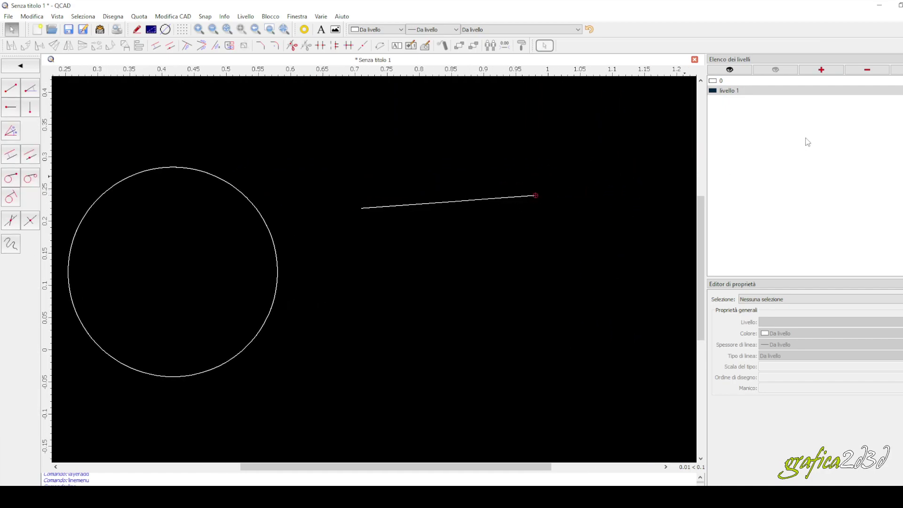
Step: Undo and redo the drawing of the line three times
{"action": "left_click", "coordinate": [853, 90]}
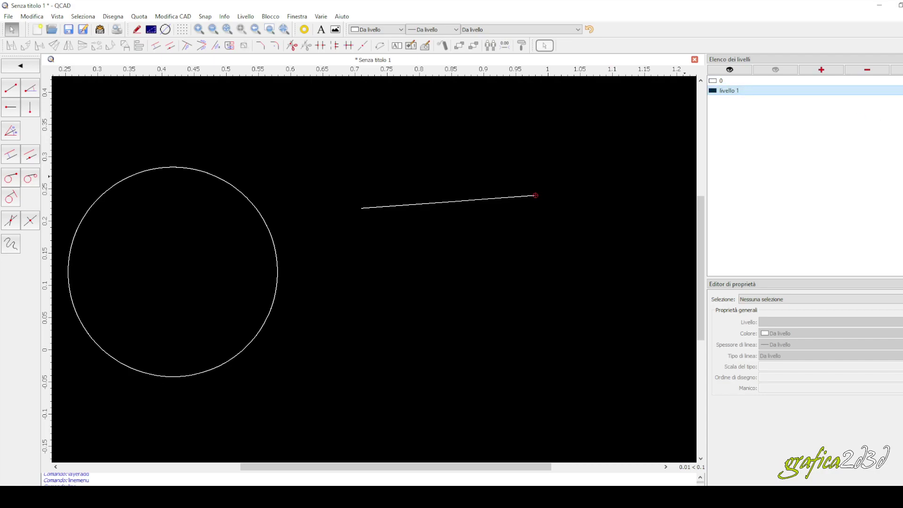
{"action": "key", "text": "ctrl+z"}
{"action": "key", "text": "ctrl+y"}
{"action": "key", "text": "ctrl+z"}
{"action": "key", "text": "ctrl+y"}
{"action": "key", "text": "ctrl+z"}
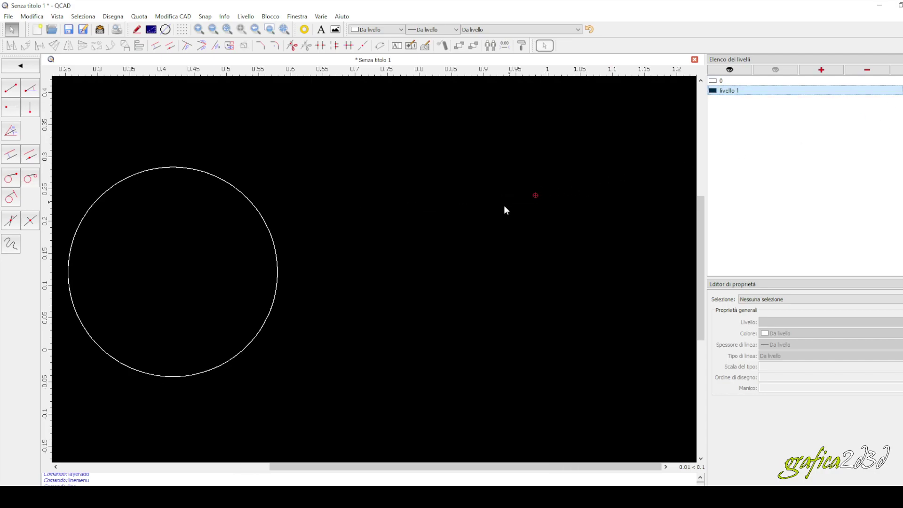
{"action": "key", "text": "ctrl+y"}
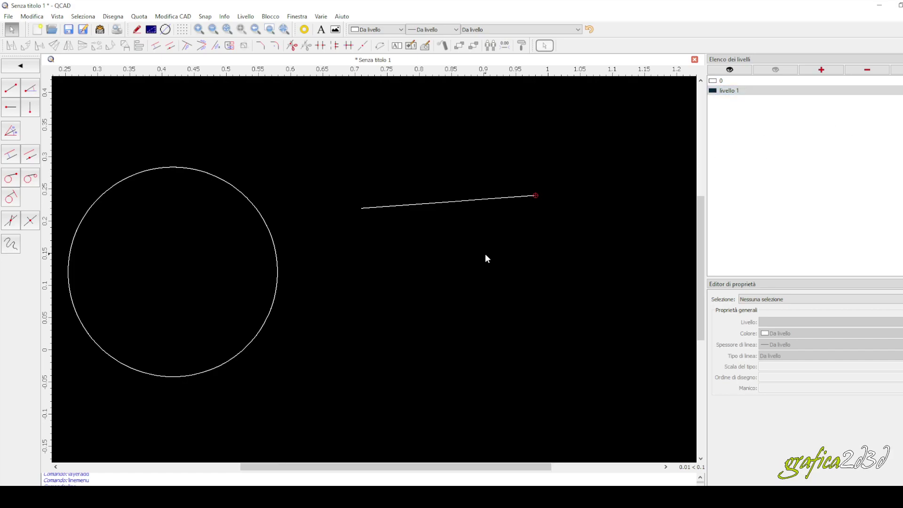
Step: Select the line, reassign it to layer 0, and clear the selection
{"action": "left_click", "coordinate": [475, 202]}
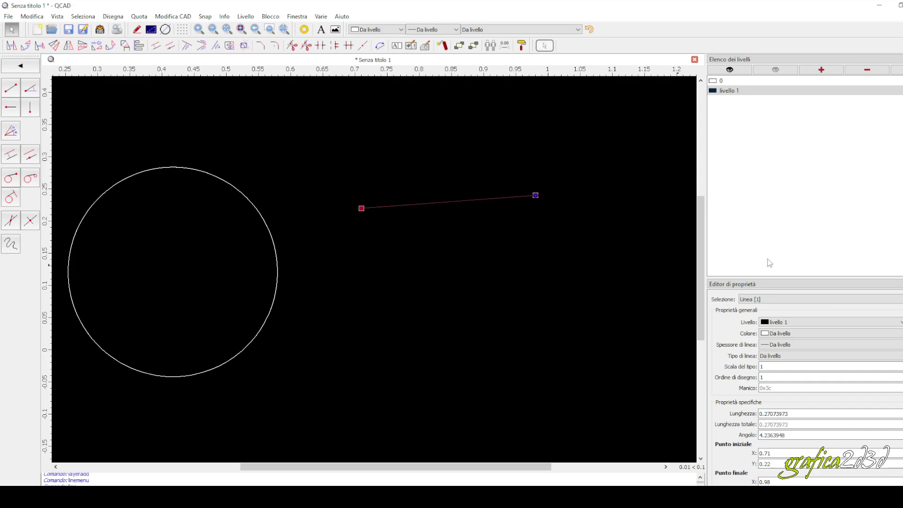
{"action": "left_click", "coordinate": [796, 323]}
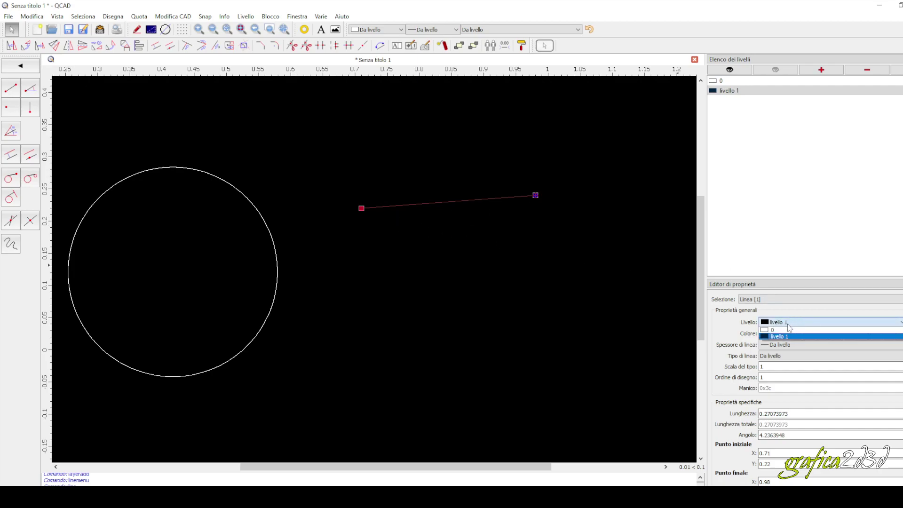
{"action": "left_click", "coordinate": [781, 331]}
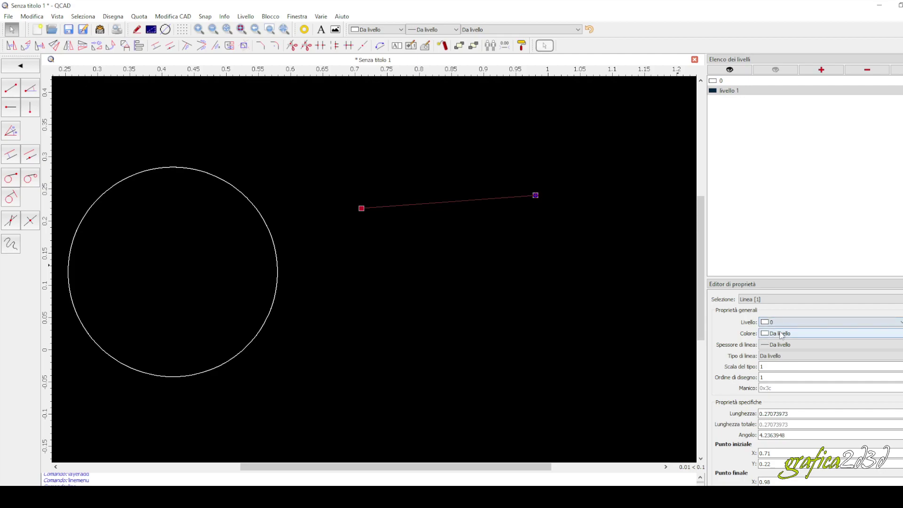
{"action": "left_click", "coordinate": [504, 293]}
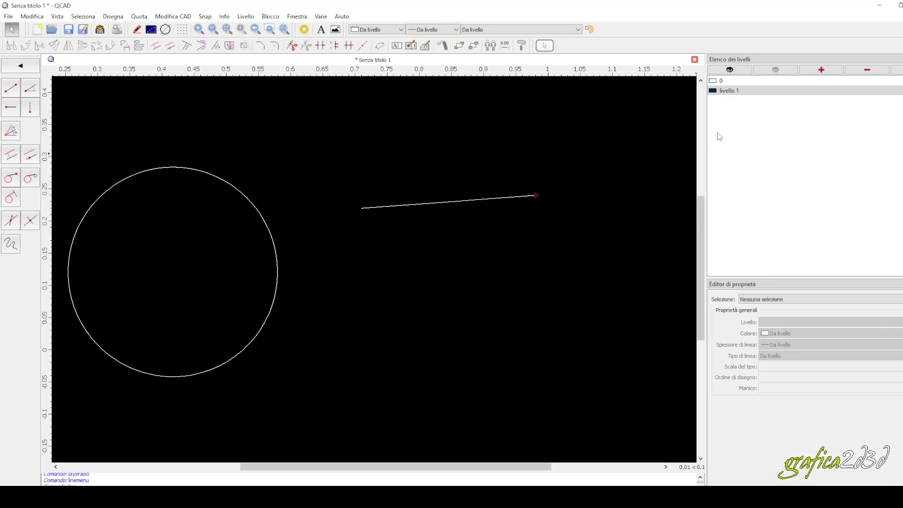
Step: Edit the livello 1 layer, setting its colour to Rosso and its line width to 0.35mm (ISO)
{"action": "left_click", "coordinate": [714, 93]}
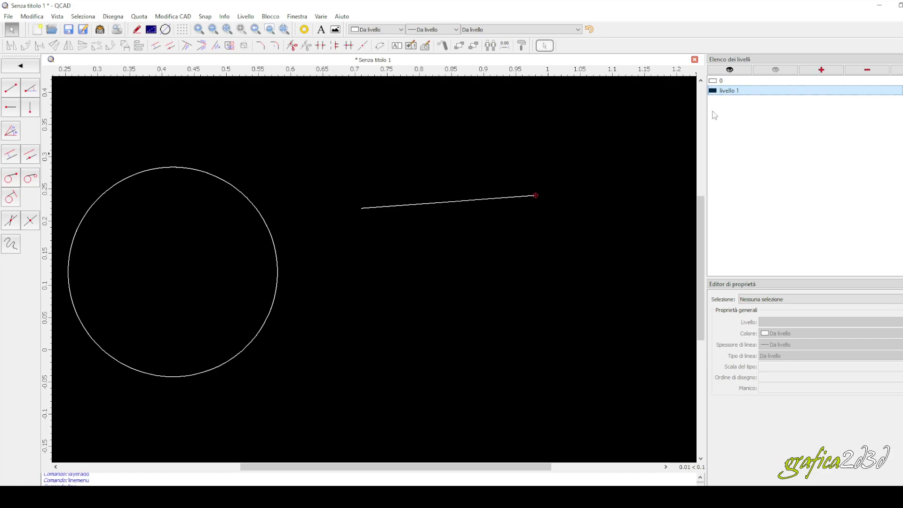
{"action": "double_click", "coordinate": [713, 92]}
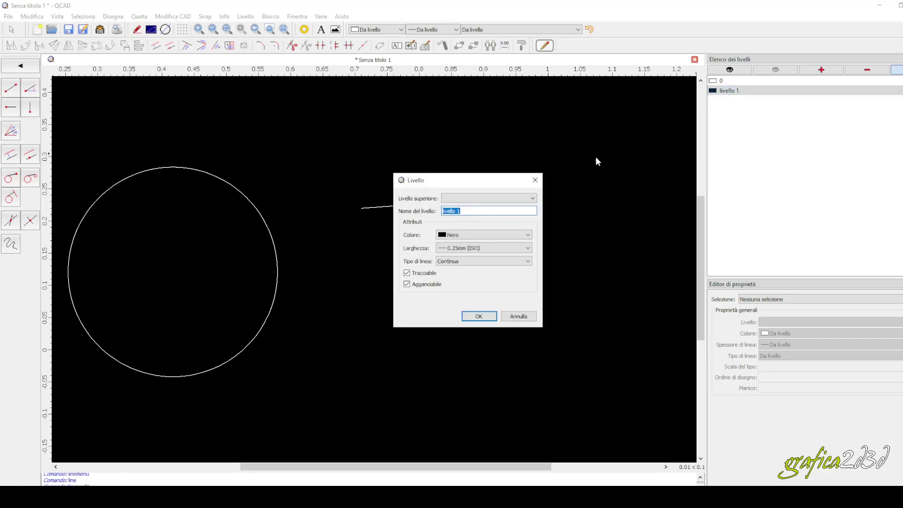
{"action": "left_click", "coordinate": [492, 235]}
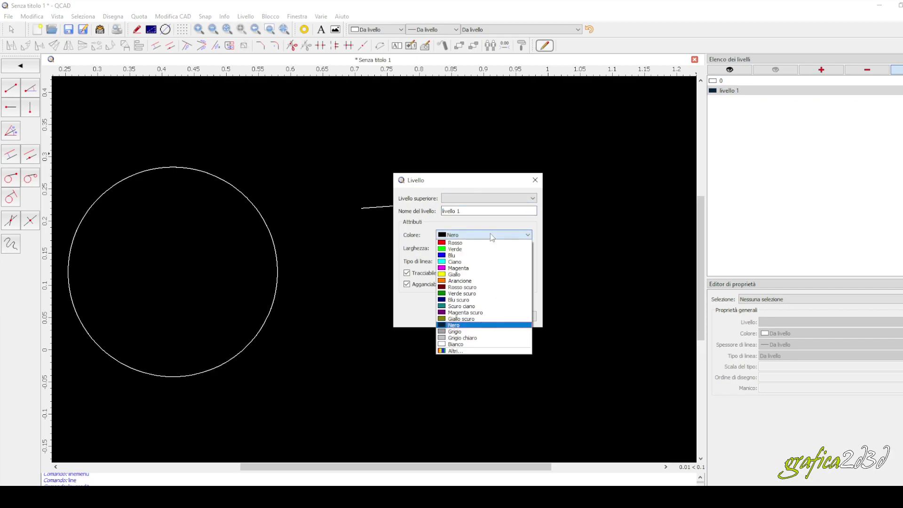
{"action": "left_click", "coordinate": [460, 243]}
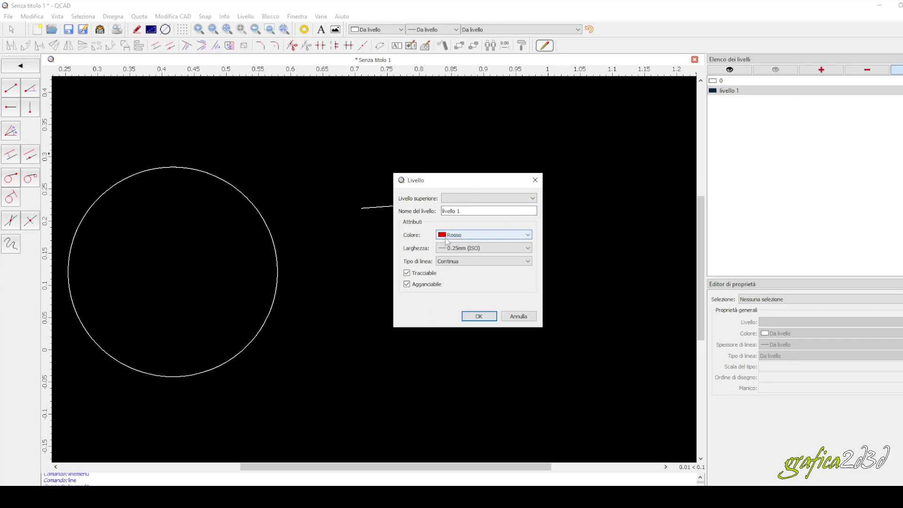
{"action": "left_click", "coordinate": [527, 249]}
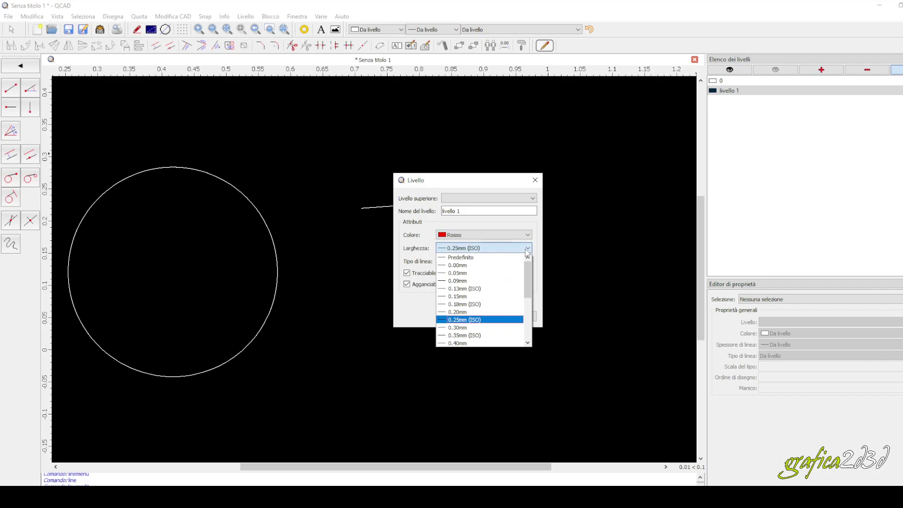
{"action": "left_click", "coordinate": [464, 336]}
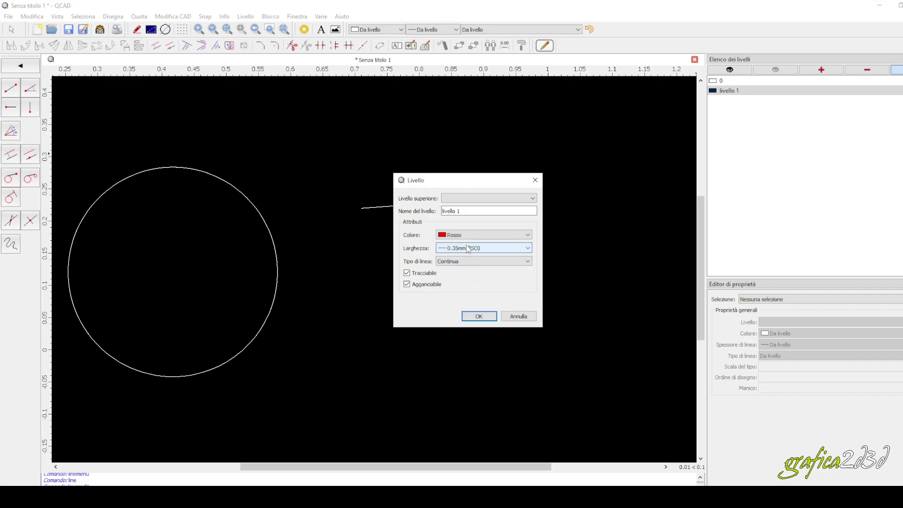
{"action": "left_click", "coordinate": [473, 314]}
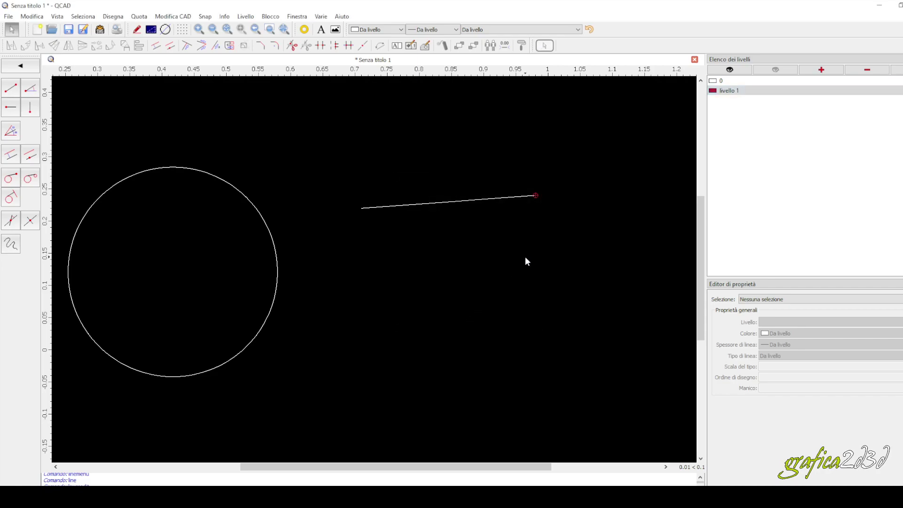
Step: Reassign the line to layer livello 1, check its properties once more, and clear the selection
{"action": "left_click", "coordinate": [507, 199]}
{"action": "left_click", "coordinate": [782, 323]}
{"action": "left_click", "coordinate": [781, 333]}
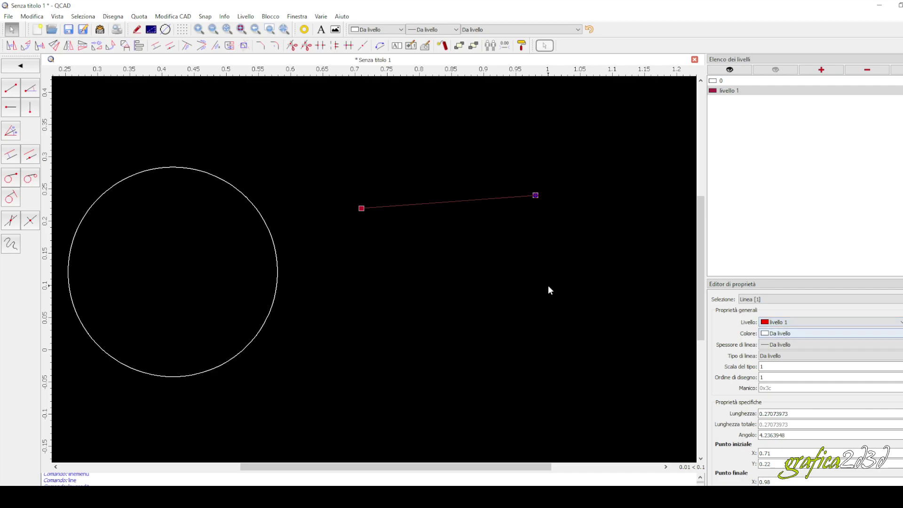
{"action": "key", "text": "Escape"}
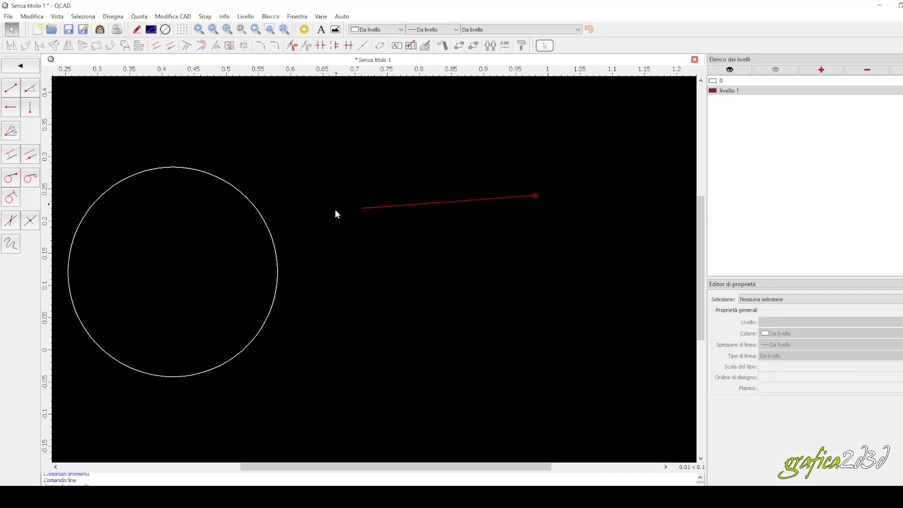
{"action": "left_click", "coordinate": [519, 197]}
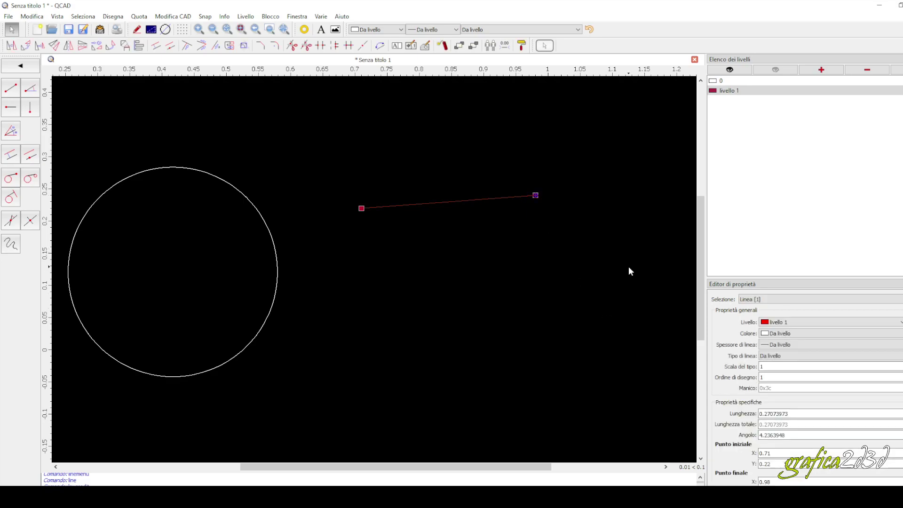
{"action": "key", "text": "Escape"}
{"action": "left_click", "coordinate": [60, 16]}
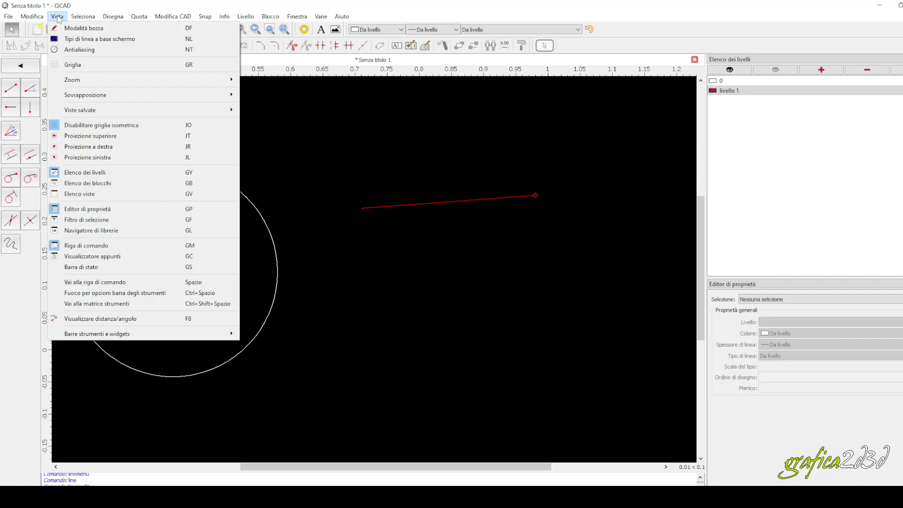
{"action": "left_click", "coordinate": [358, 148]}
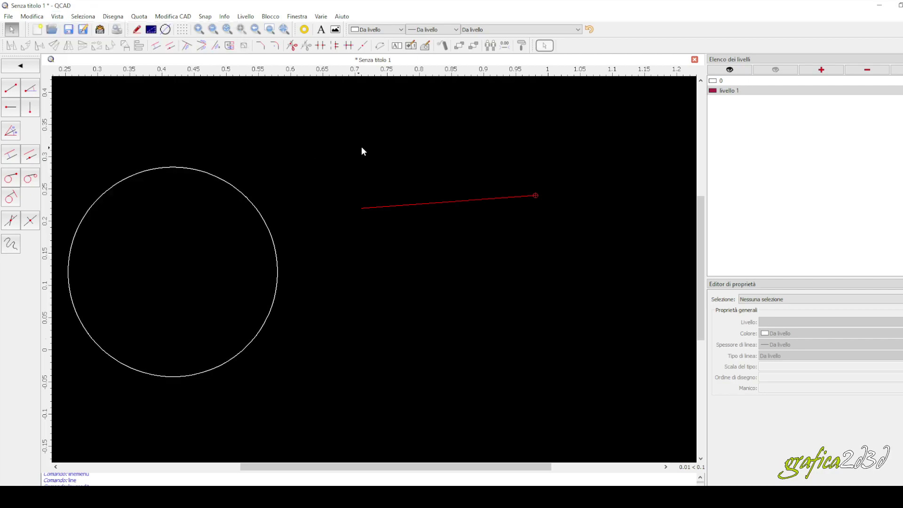
{"action": "scroll", "coordinate": [536, 200], "scroll_direction": "down", "scroll_amount": 1}
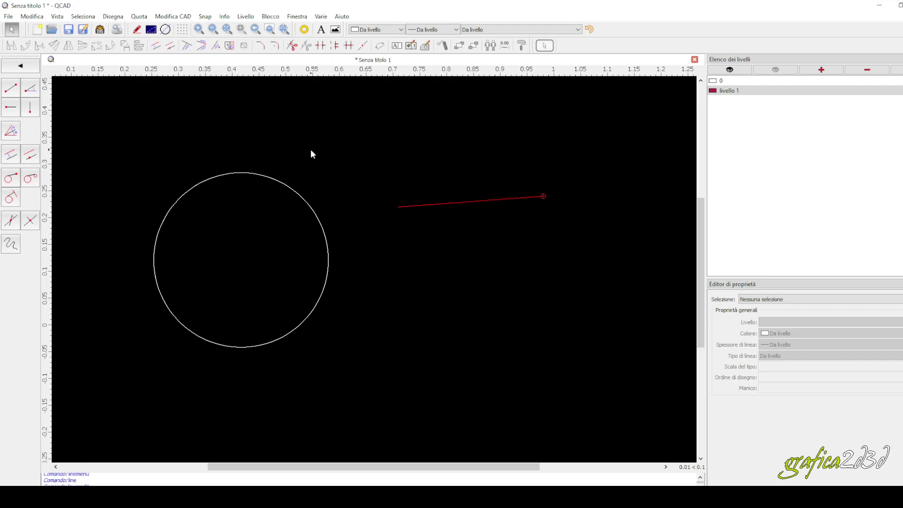
{"action": "scroll", "coordinate": [384, 244], "scroll_direction": "down", "scroll_amount": 1}
{"action": "middle_click_drag", "start_coordinate": [384, 244], "coordinate": [365, 239]}
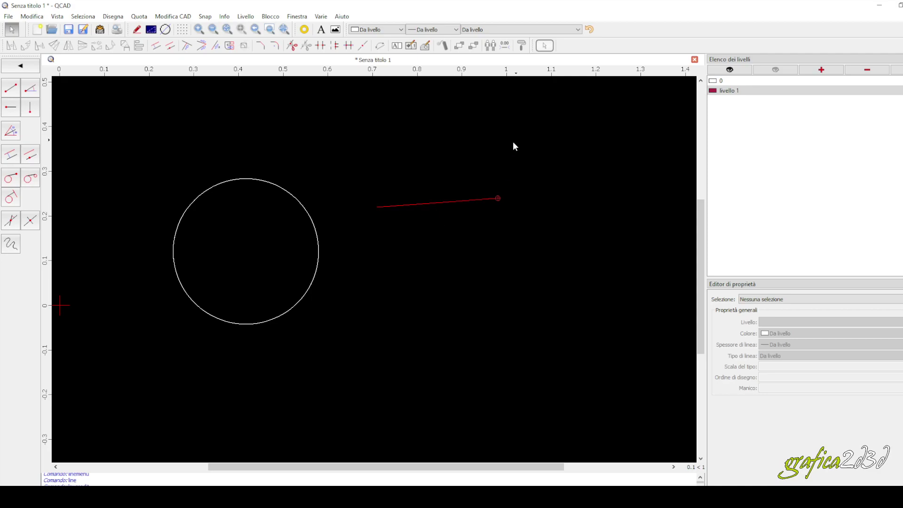
{"action": "middle_click_drag", "start_coordinate": [399, 228], "coordinate": [438, 226]}
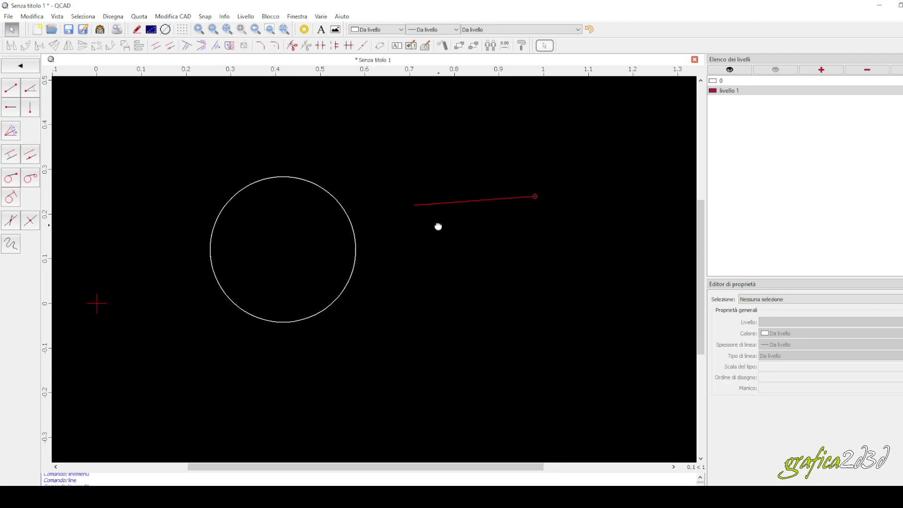
Step: Select the red line twice to check its properties, clearing the selection each time
{"action": "left_click", "coordinate": [502, 199]}
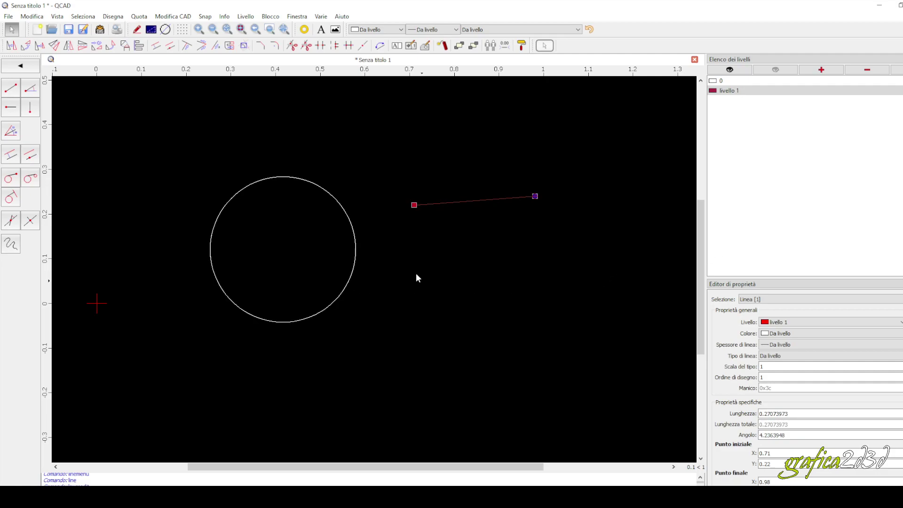
{"action": "left_click", "coordinate": [381, 233]}
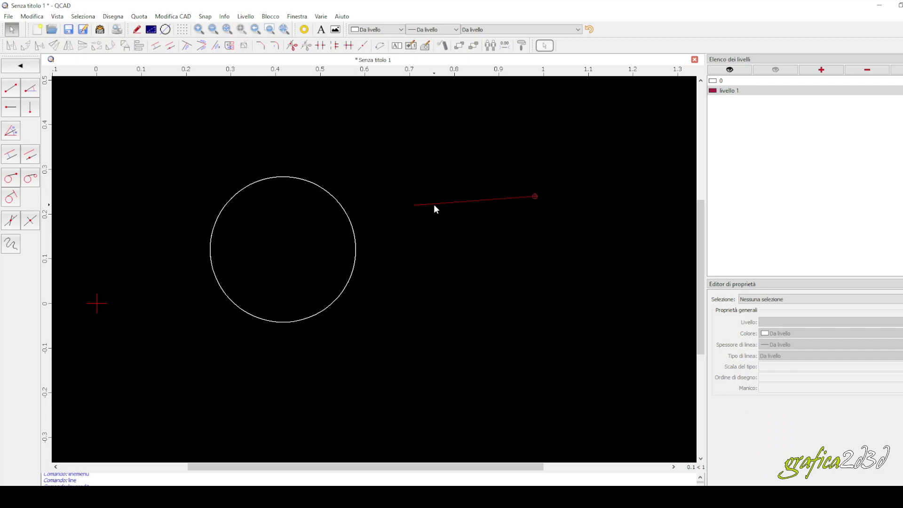
{"action": "left_click", "coordinate": [447, 202]}
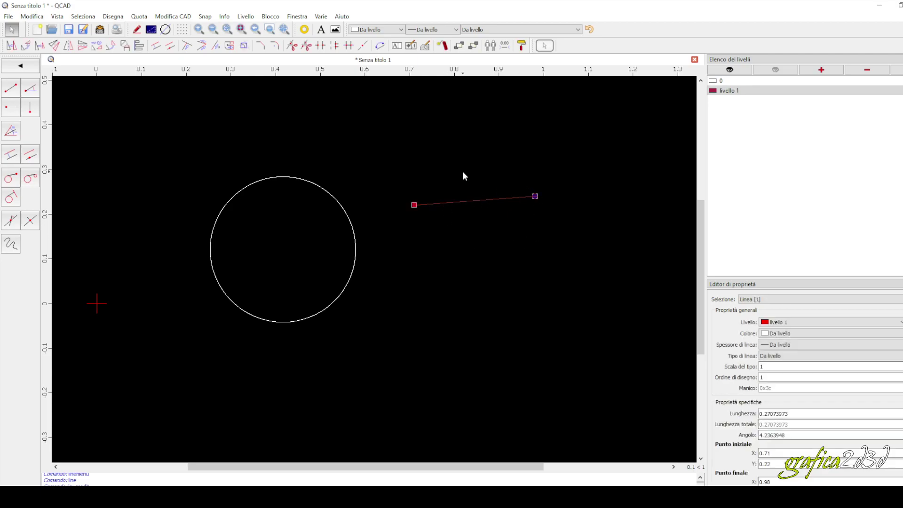
{"action": "left_click", "coordinate": [463, 222]}
{"action": "middle_click_drag", "start_coordinate": [464, 222], "coordinate": [514, 228]}
{"action": "scroll", "coordinate": [512, 220], "scroll_direction": "up", "scroll_amount": 1}
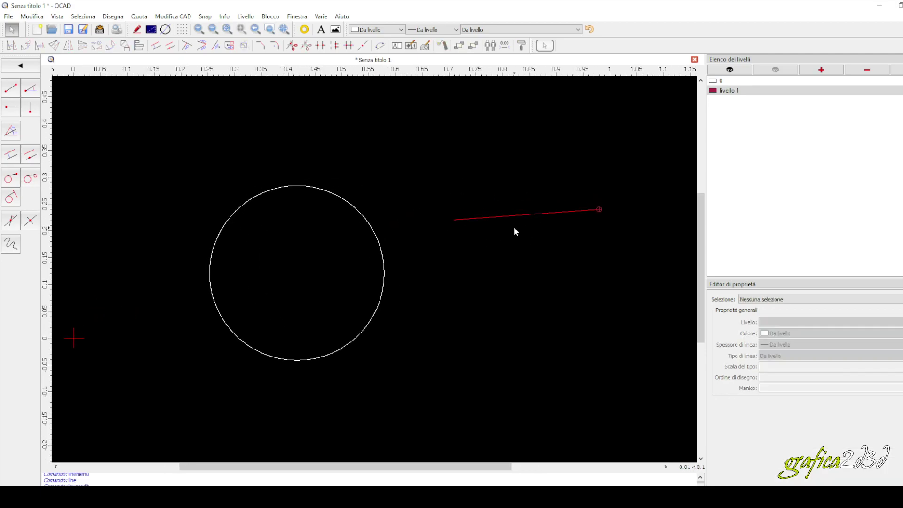
Step: Delete the red line beside the circle
{"action": "left_click", "coordinate": [515, 217]}
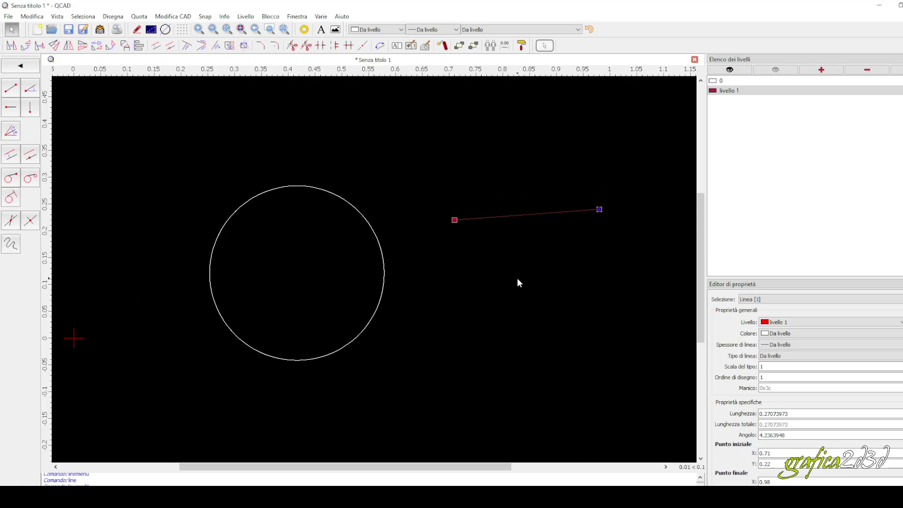
{"action": "key", "text": "Delete"}
{"action": "scroll", "coordinate": [536, 264], "scroll_direction": "down", "scroll_amount": 3}
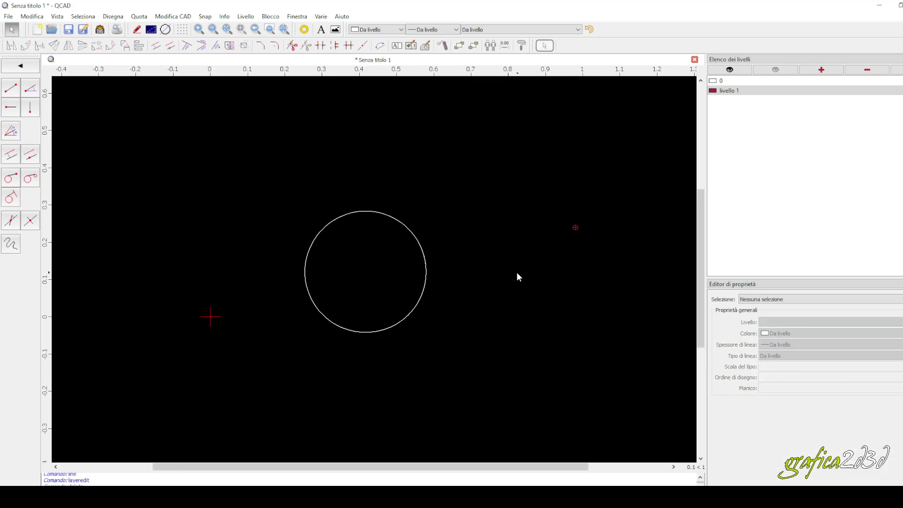
{"action": "middle_click_drag", "start_coordinate": [493, 272], "coordinate": [481, 276]}
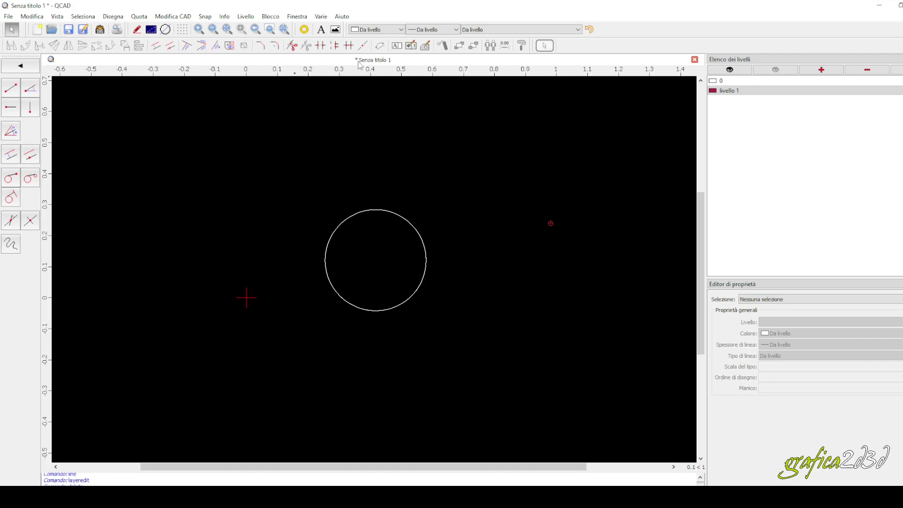
Step: Open the drawing preferences and review the Griglia and Unità di disegno settings, including the available paper units
{"action": "left_click", "coordinate": [7, 18]}
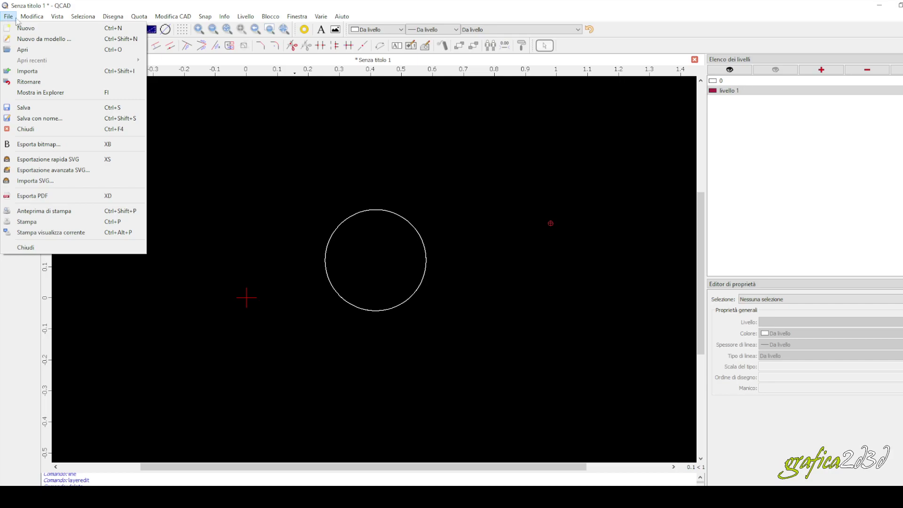
{"action": "mouse_move", "coordinate": [28, 20]}
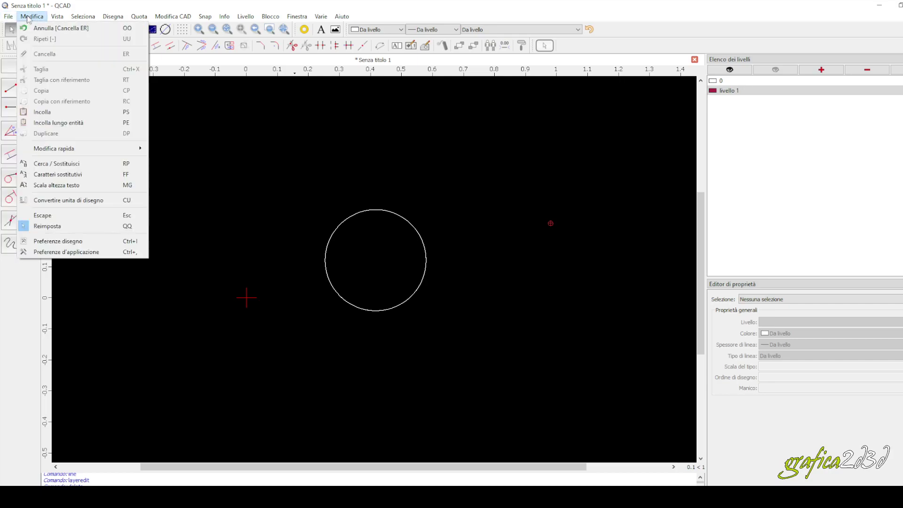
{"action": "left_click", "coordinate": [97, 241]}
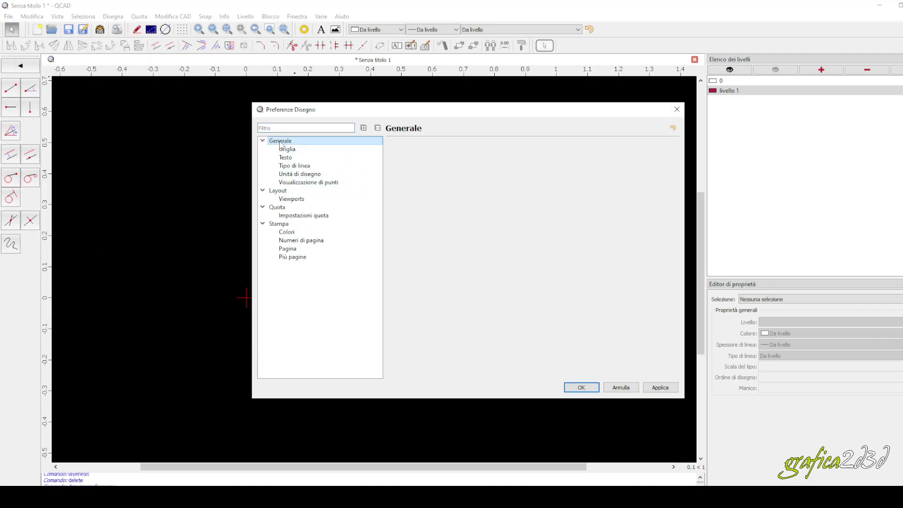
{"action": "left_click", "coordinate": [286, 149]}
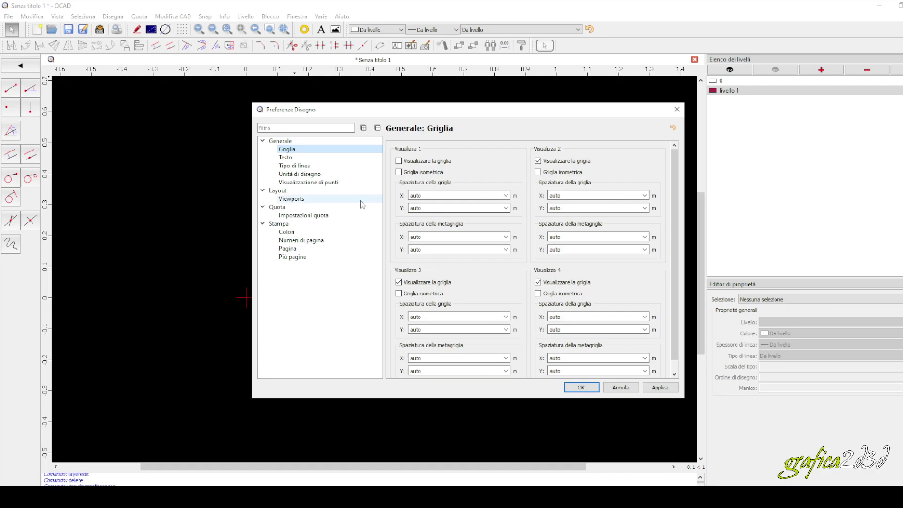
{"action": "left_click", "coordinate": [303, 175]}
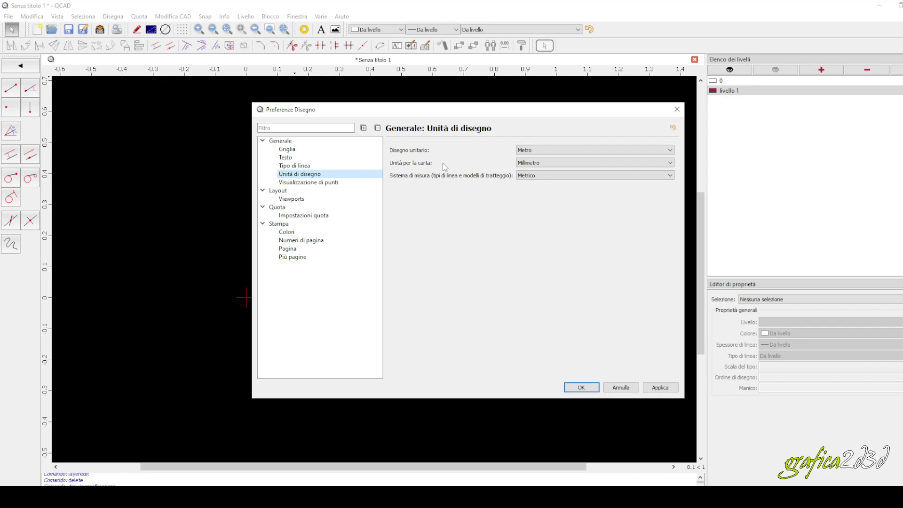
{"action": "left_click", "coordinate": [569, 164]}
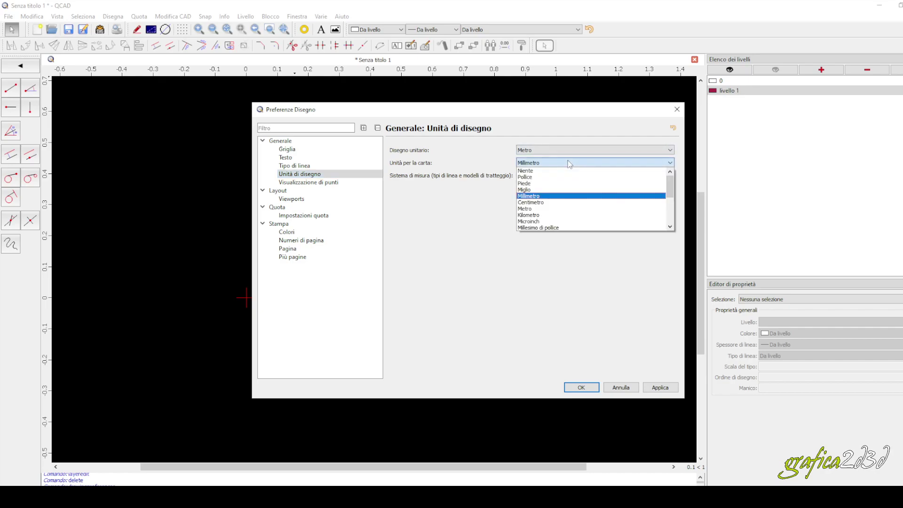
{"action": "left_click", "coordinate": [569, 164]}
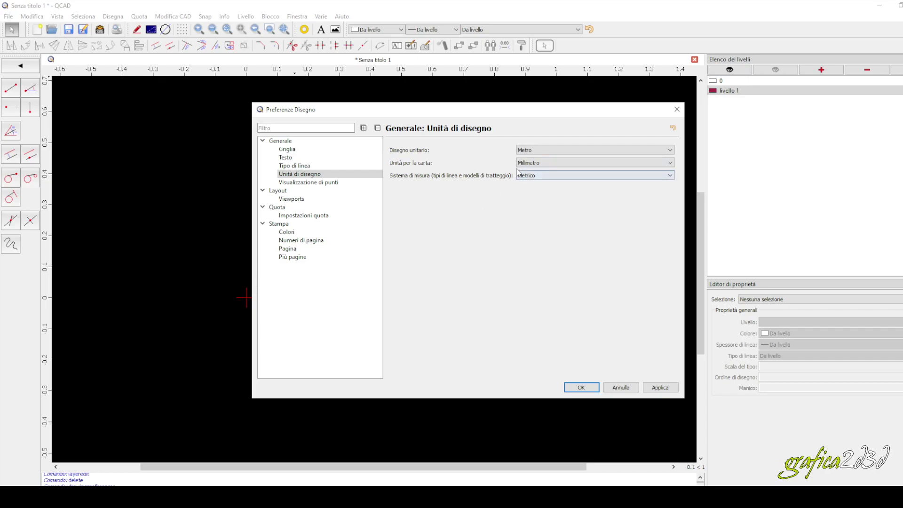
Step: Review the point display styles, the viewport layouts and all of the dimension settings in the drawing preferences
{"action": "left_click", "coordinate": [282, 182]}
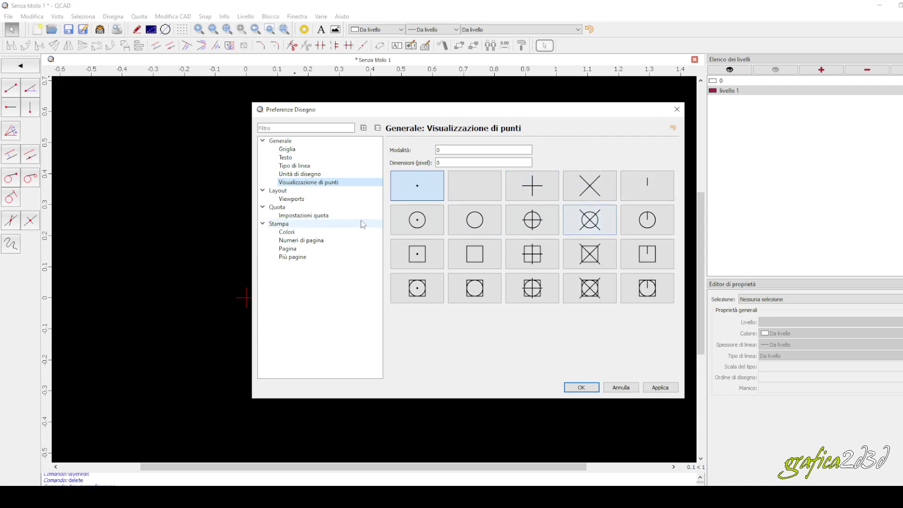
{"action": "left_click", "coordinate": [287, 191]}
{"action": "left_click", "coordinate": [286, 199]}
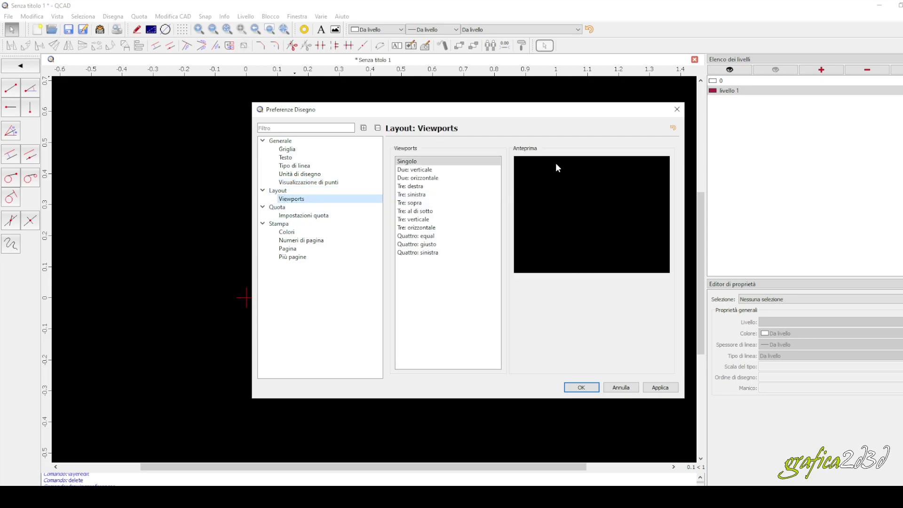
{"action": "left_click", "coordinate": [301, 215]}
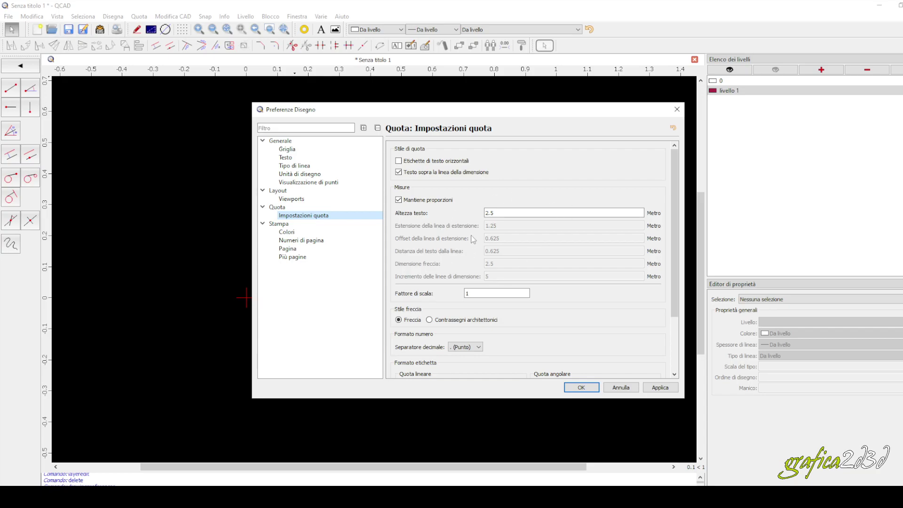
{"action": "scroll", "coordinate": [474, 239], "scroll_direction": "down", "scroll_amount": 3}
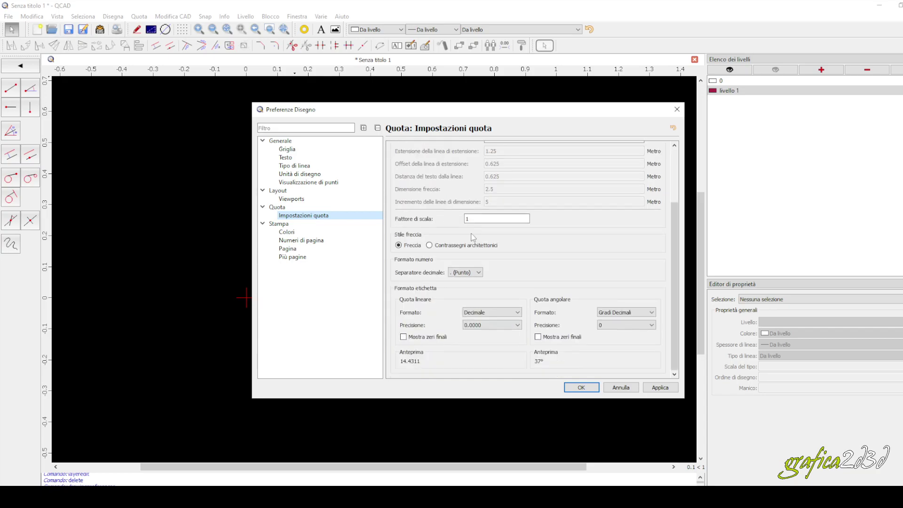
Step: Review the print settings for Colori, Numeri di pagina, Pagina and Più pagine, and confirm the drawing preferences
{"action": "left_click", "coordinate": [281, 223]}
{"action": "left_click", "coordinate": [282, 233]}
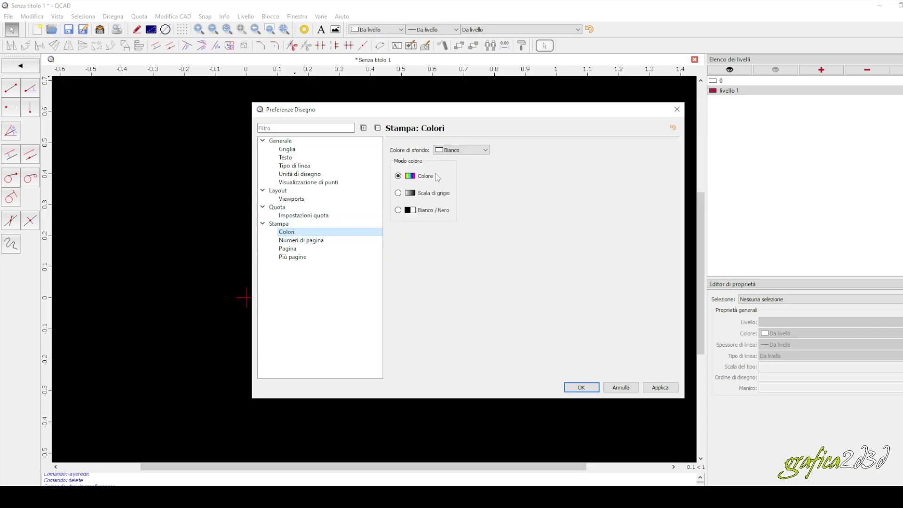
{"action": "left_click", "coordinate": [300, 241]}
{"action": "left_click", "coordinate": [296, 248]}
{"action": "left_click", "coordinate": [295, 257]}
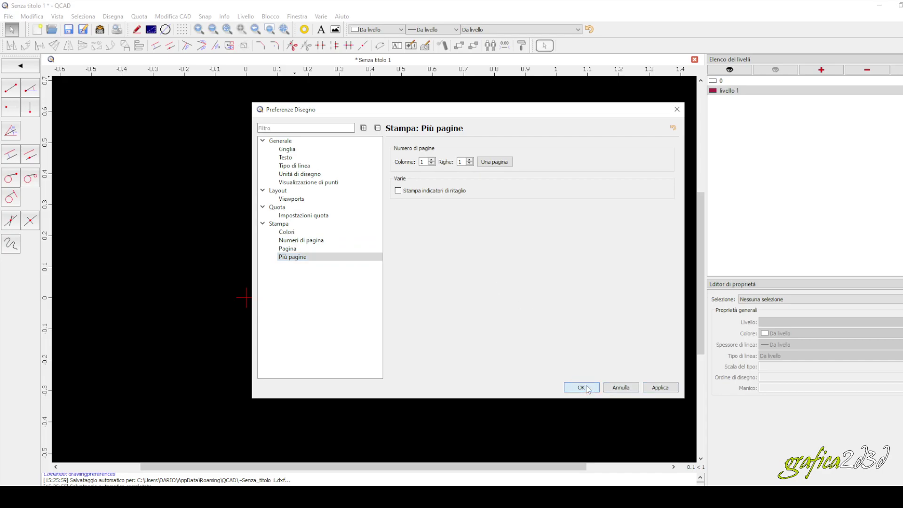
{"action": "left_click", "coordinate": [608, 388]}
Step: Open the application preferences and review the polyline-from-selection, print preview, load/save, recent files and autosave settings
{"action": "left_click", "coordinate": [29, 17]}
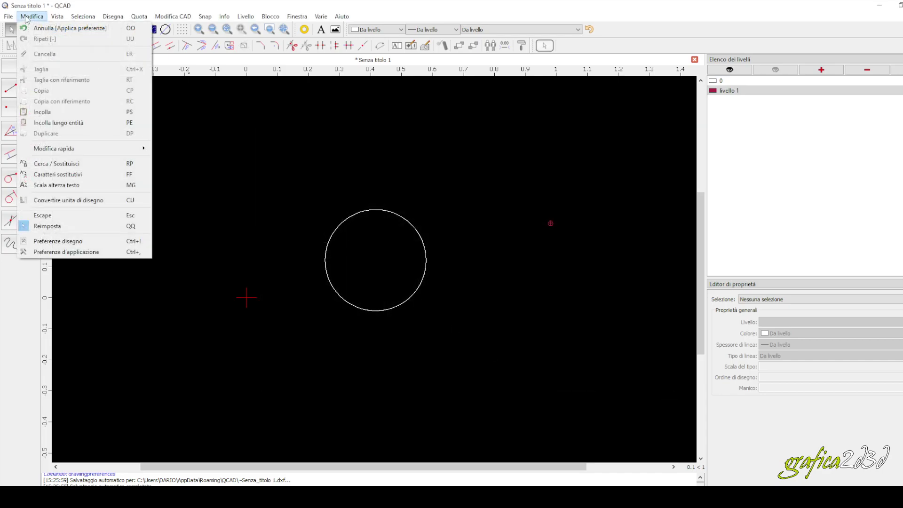
{"action": "left_click", "coordinate": [96, 254]}
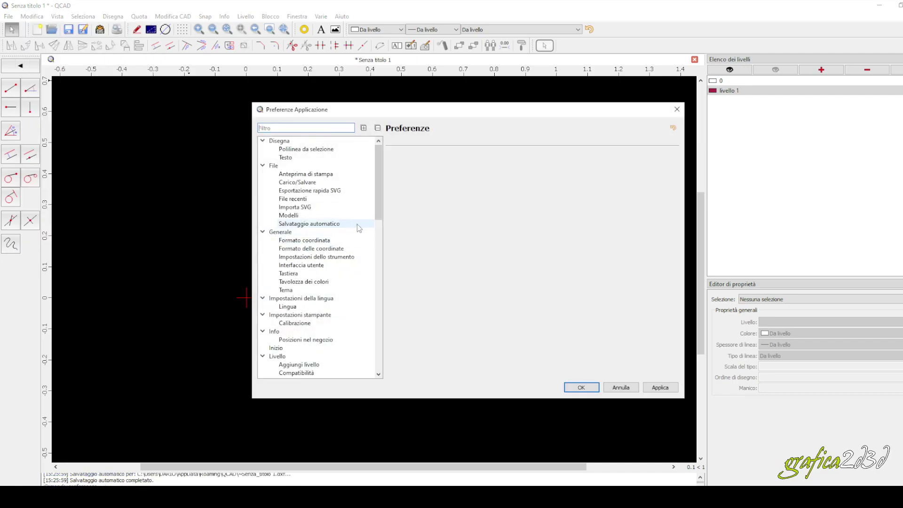
{"action": "left_click", "coordinate": [288, 150]}
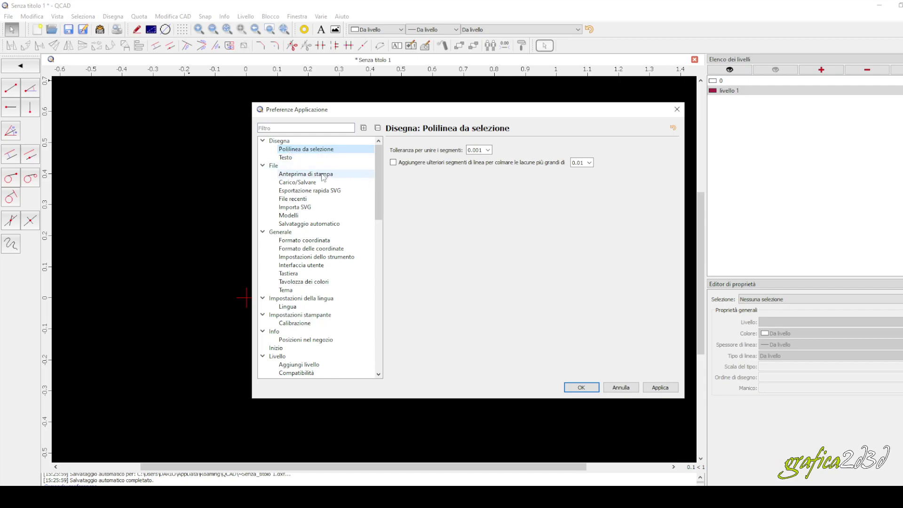
{"action": "left_click", "coordinate": [311, 174]}
{"action": "left_click", "coordinate": [314, 184]}
{"action": "left_click", "coordinate": [307, 200]}
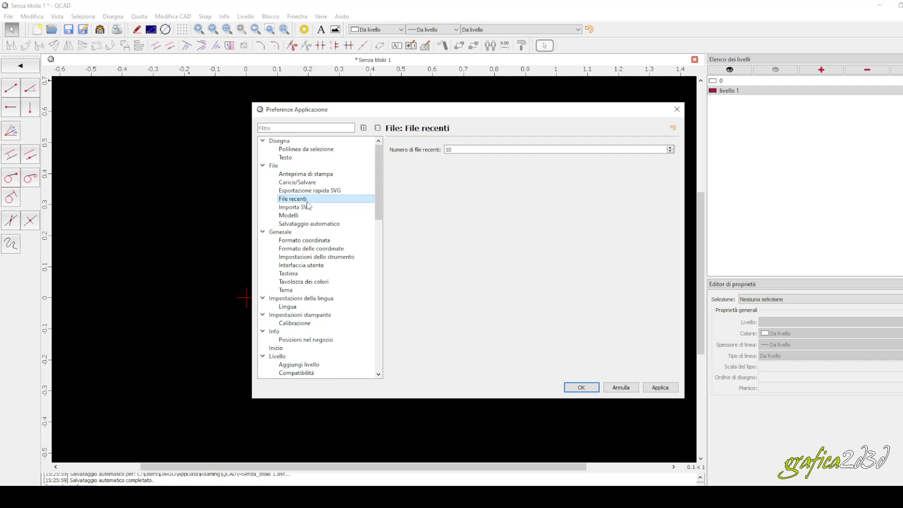
{"action": "left_click", "coordinate": [309, 224]}
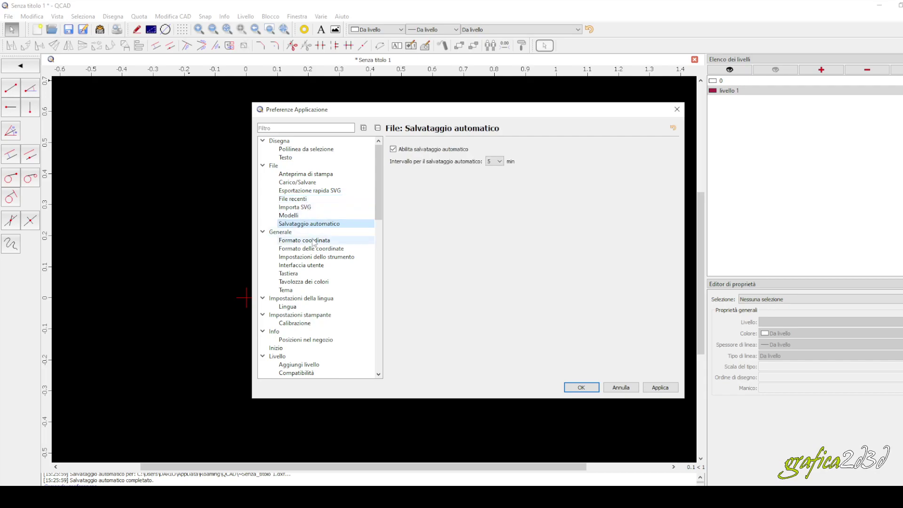
Step: Review the coordinate format, the interface themes and the interface language, and look through the remaining application preference categories
{"action": "left_click", "coordinate": [314, 241]}
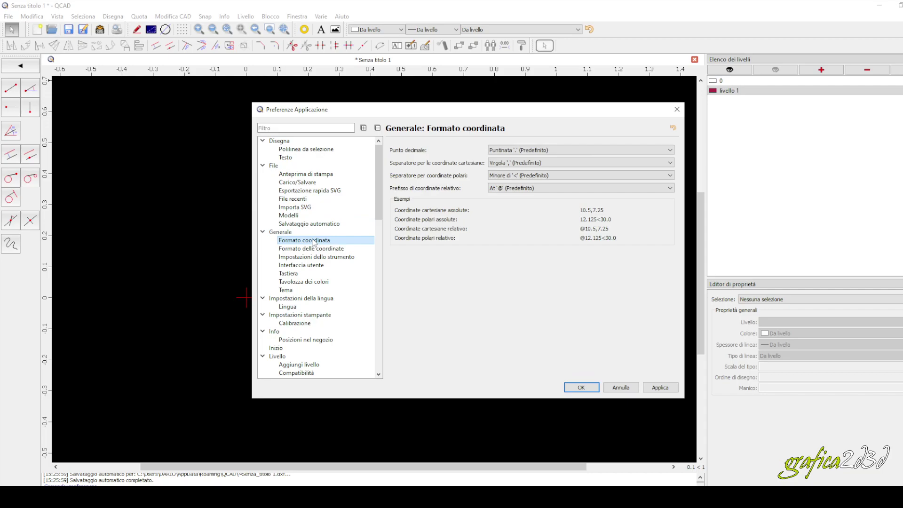
{"action": "left_click_drag", "start_coordinate": [376, 210], "coordinate": [379, 232]}
{"action": "left_click", "coordinate": [307, 232]}
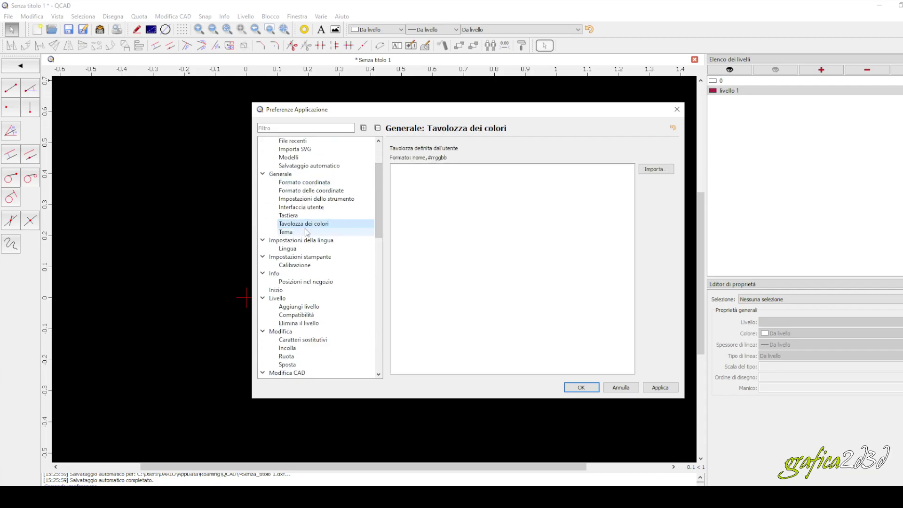
{"action": "left_click", "coordinate": [511, 150]}
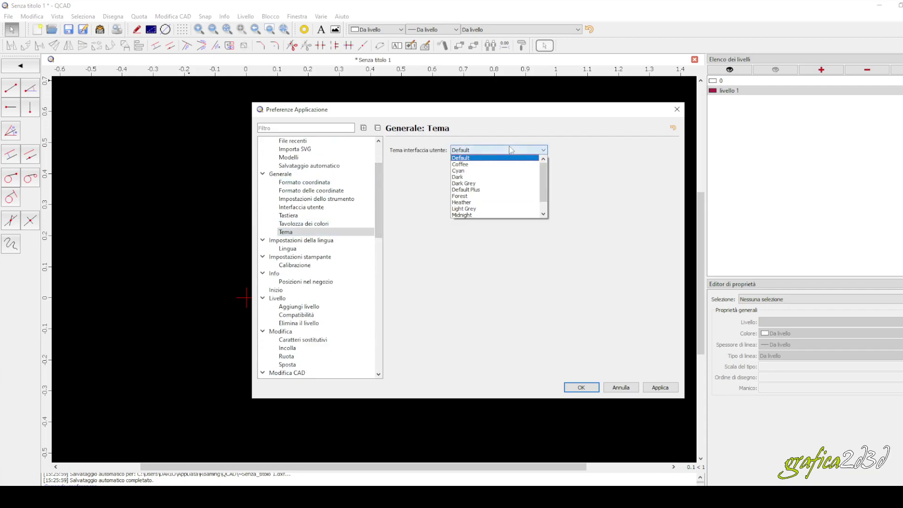
{"action": "left_click", "coordinate": [511, 150]}
{"action": "left_click", "coordinate": [295, 249]}
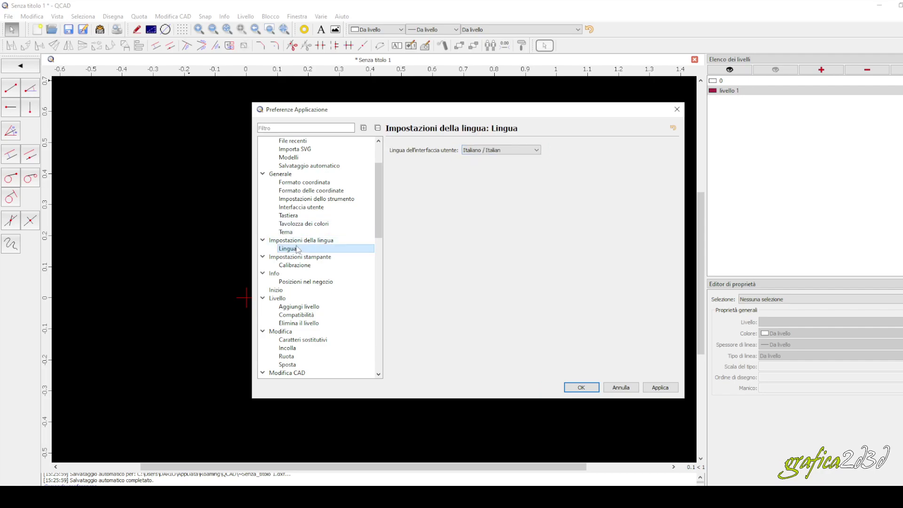
{"action": "left_click_drag", "start_coordinate": [379, 231], "coordinate": [375, 362]}
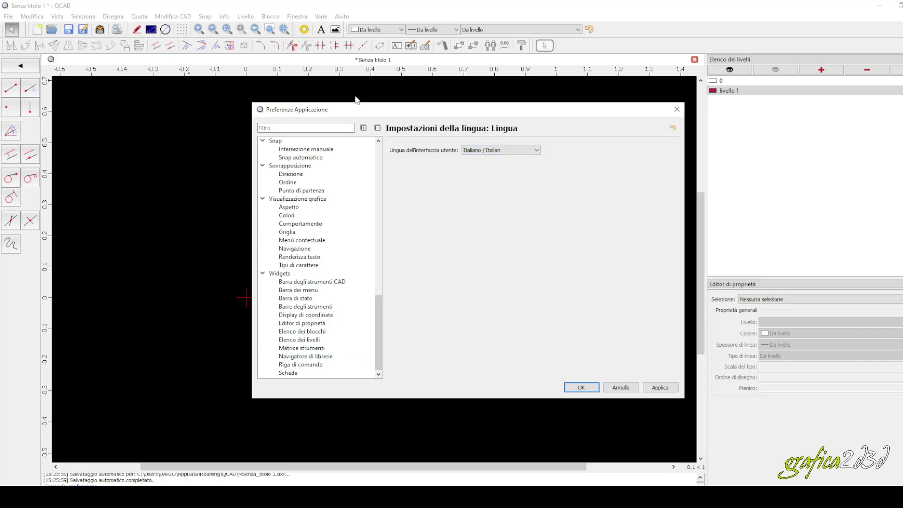
Step: Close the application preferences without applying anything and delete the circle from the drawing
{"action": "left_click", "coordinate": [677, 109]}
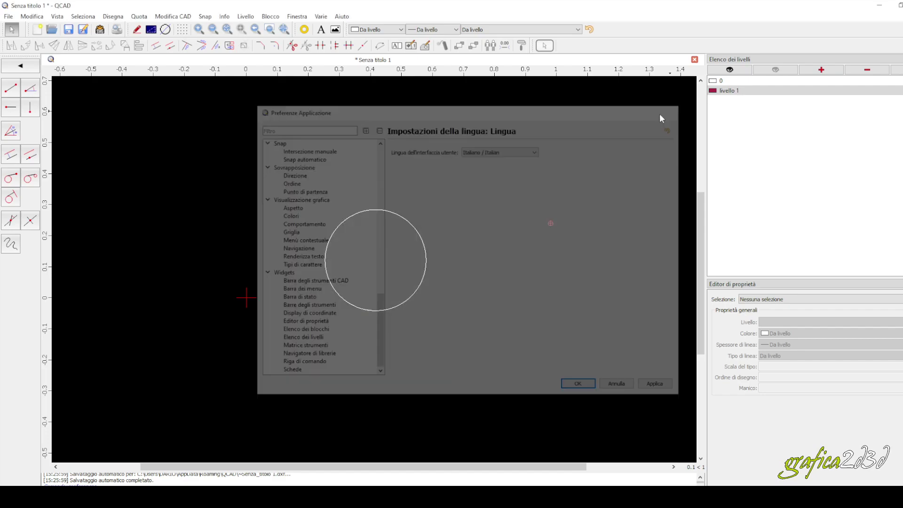
{"action": "scroll", "coordinate": [446, 202], "scroll_direction": "down", "scroll_amount": 2}
{"action": "left_click_drag", "start_coordinate": [260, 175], "coordinate": [586, 361]}
{"action": "key", "text": "Delete"}
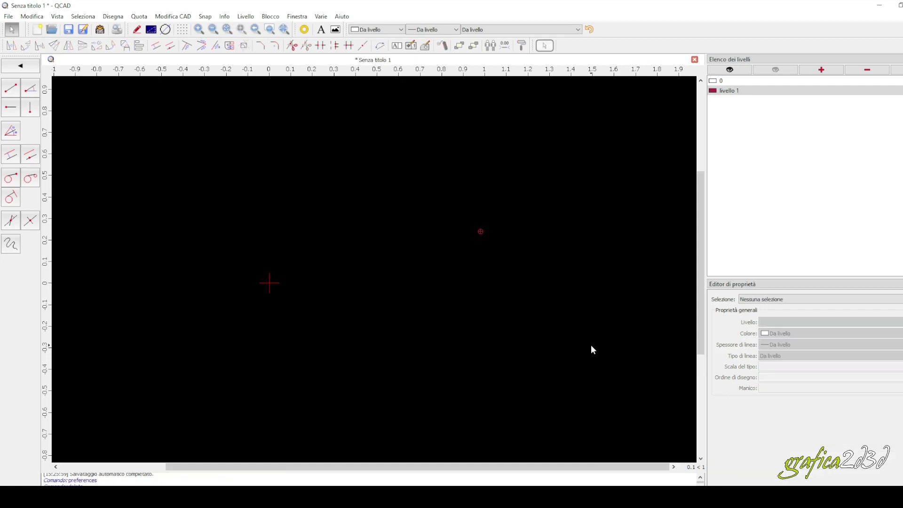
{"action": "middle_click_drag", "start_coordinate": [443, 271], "coordinate": [390, 267]}
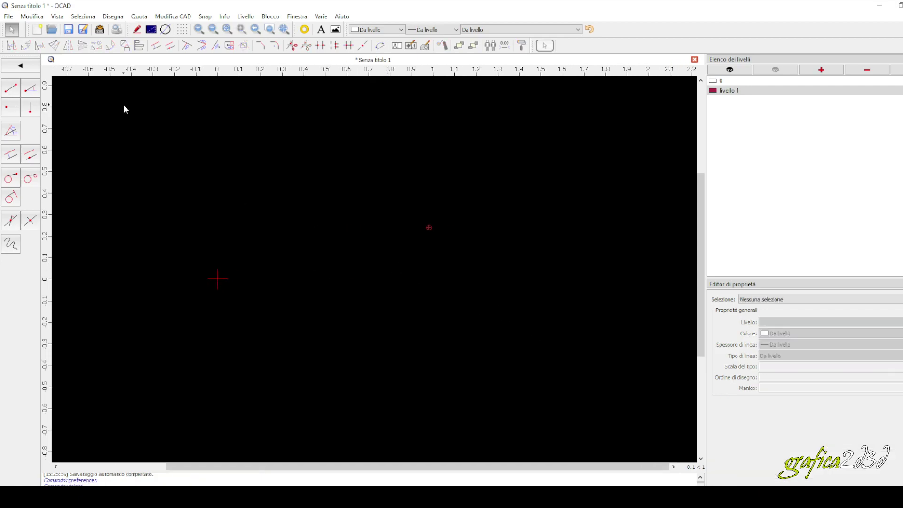
Step: Review the main drawing tool categories and the CAD modification tools, and return to the main tool palette
{"action": "left_click", "coordinate": [21, 66]}
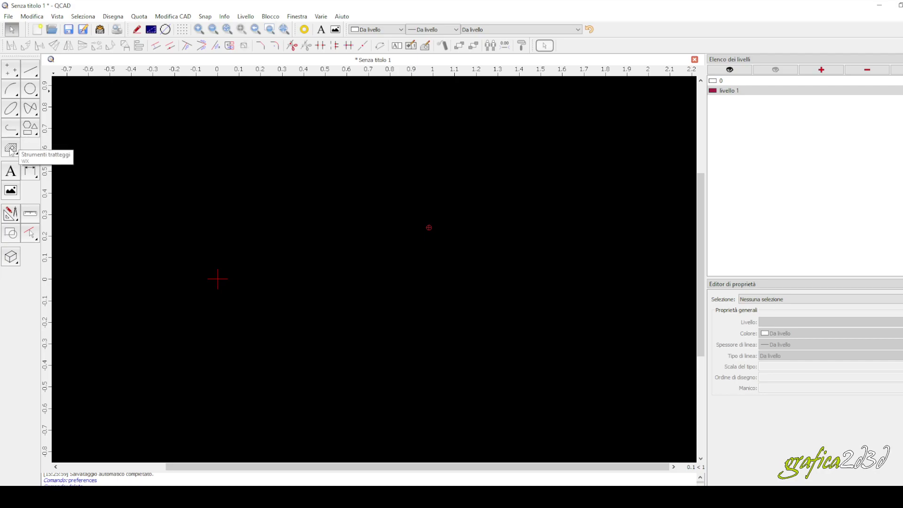
{"action": "left_click", "coordinate": [10, 214]}
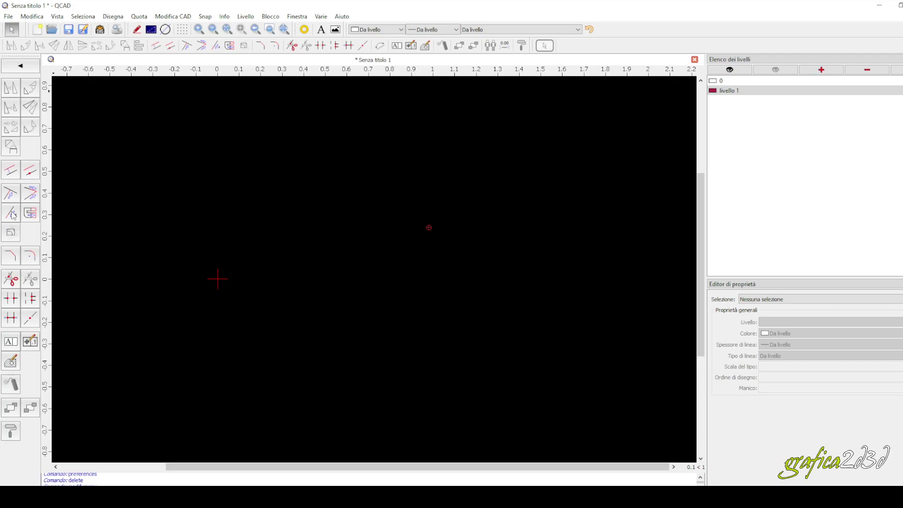
{"action": "left_click", "coordinate": [21, 68]}
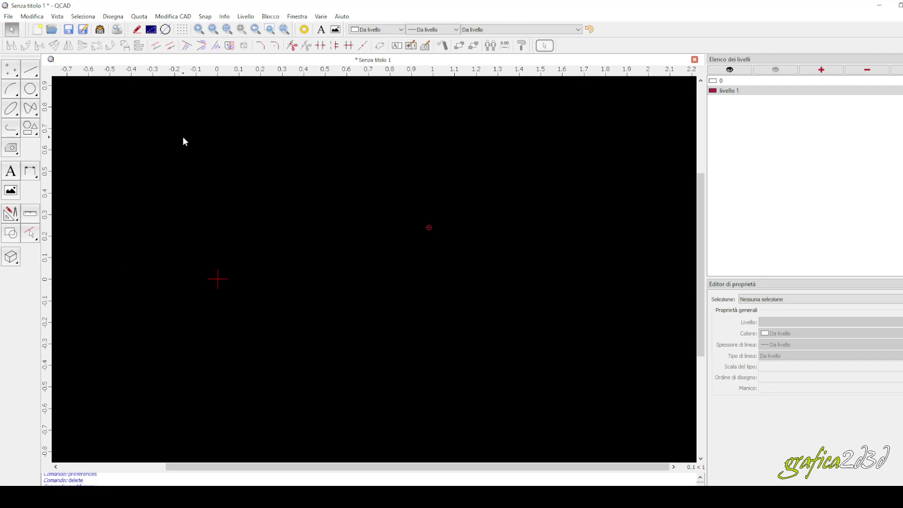
Step: Dock the CAD modification toolbar vertically between the tool palette and the drawing area
{"action": "mouse_move", "coordinate": [6, 46]}
{"action": "left_mouse_down"}
{"action": "mouse_move", "coordinate": [130, 123]}
{"action": "mouse_move", "coordinate": [87, 142]}
{"action": "mouse_move", "coordinate": [40, 103]}
{"action": "mouse_move", "coordinate": [41, 59]}
{"action": "mouse_move", "coordinate": [155, 74]}
{"action": "mouse_move", "coordinate": [236, 107]}
{"action": "mouse_move", "coordinate": [644, 139]}
{"action": "mouse_move", "coordinate": [809, 139]}
{"action": "mouse_move", "coordinate": [52, 184]}
{"action": "mouse_move", "coordinate": [69, 184]}
{"action": "left_mouse_up"}
{"action": "left_click", "coordinate": [49, 492]}
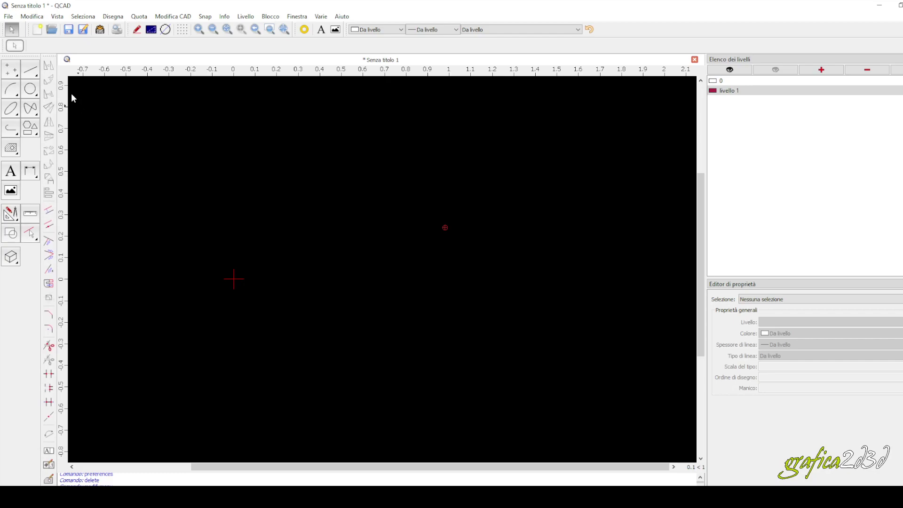
{"action": "scroll", "coordinate": [73, 144], "scroll_direction": "down", "scroll_amount": 3}
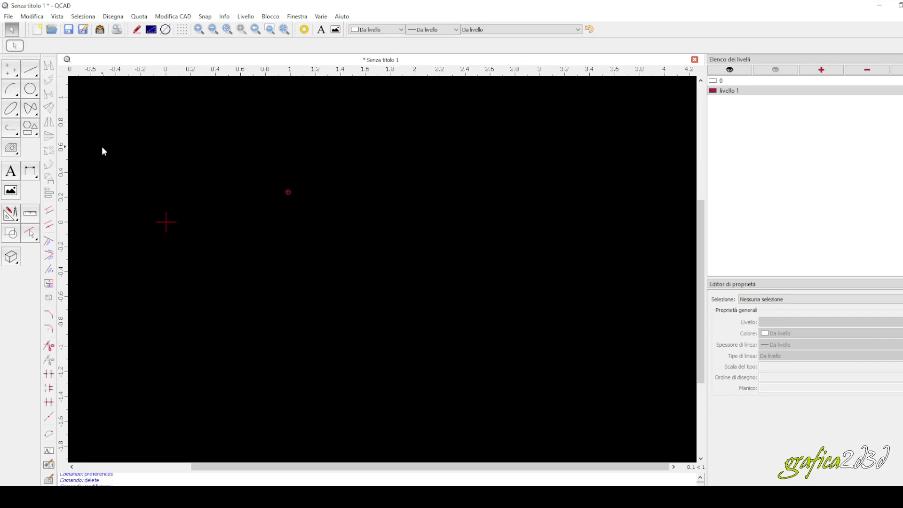
{"action": "scroll", "coordinate": [101, 147], "scroll_direction": "up", "scroll_amount": 3}
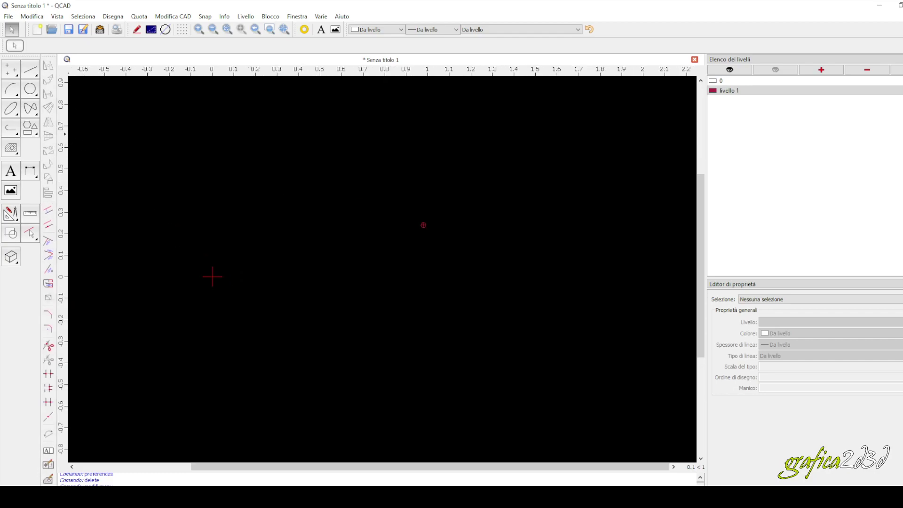
Step: Return the CAD modification toolbar to its horizontal row and place the options toolbar after the line type selector
{"action": "left_click", "coordinate": [49, 488]}
{"action": "left_click_drag", "start_coordinate": [49, 56], "coordinate": [162, 62]}
{"action": "left_click_drag", "start_coordinate": [5, 44], "coordinate": [615, 24]}
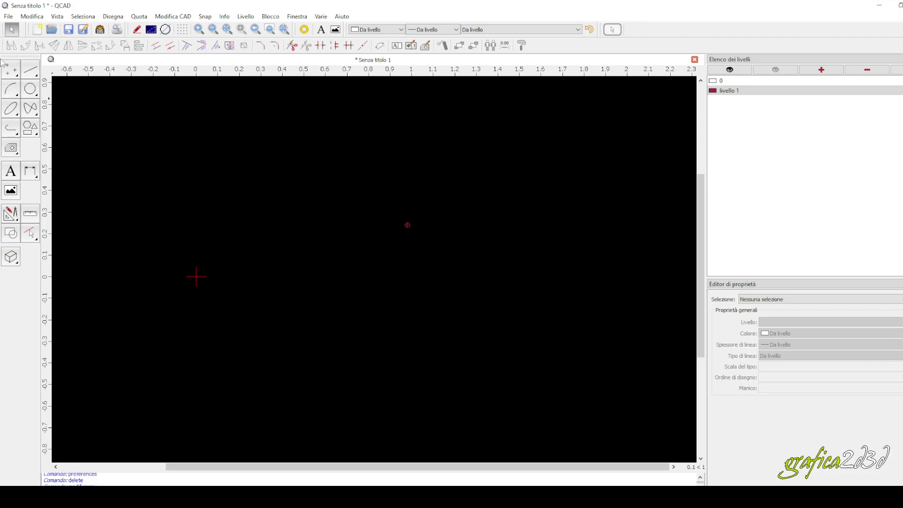
Step: Show the grid and draw a two-point horizontal line snapped to grid points from about (0.6, 0.3) to (0.9, 0.3)
{"action": "middle_click_drag", "start_coordinate": [273, 212], "coordinate": [288, 207]}
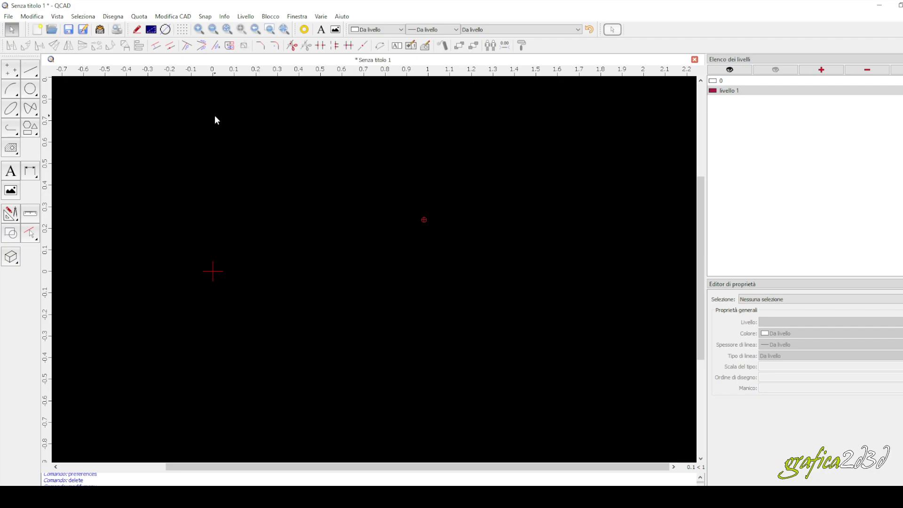
{"action": "left_click", "coordinate": [29, 75]}
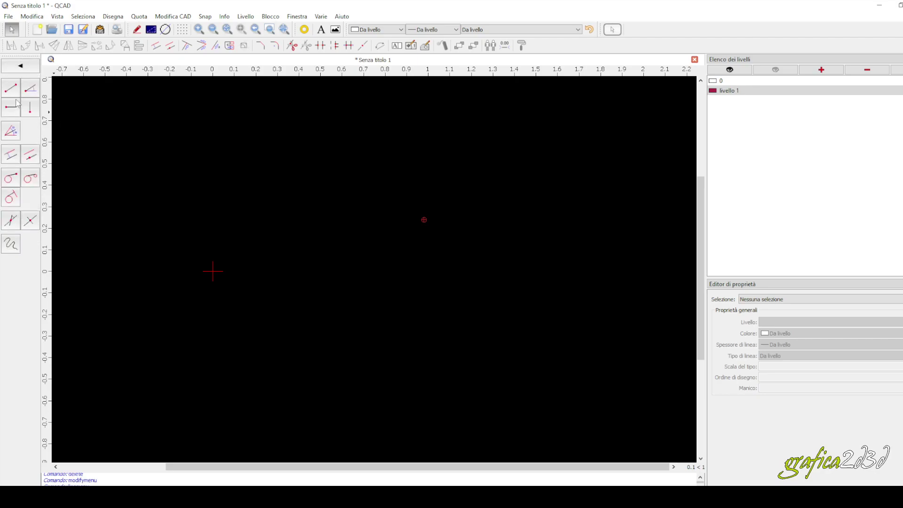
{"action": "left_click", "coordinate": [11, 88]}
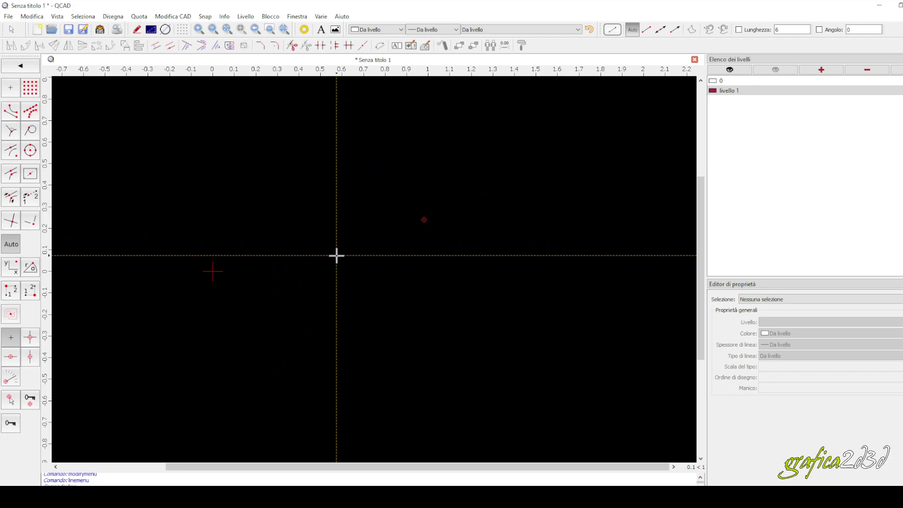
{"action": "scroll", "coordinate": [340, 268], "scroll_direction": "up", "scroll_amount": 3}
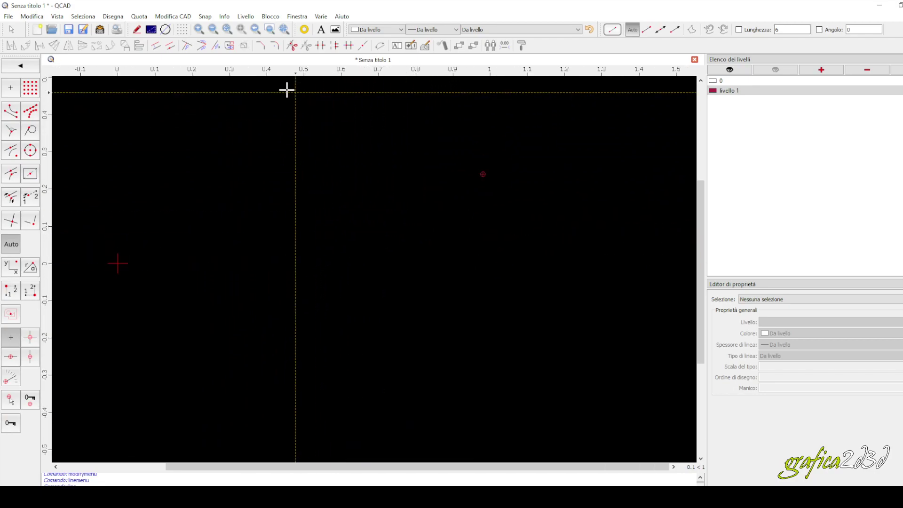
{"action": "left_click", "coordinate": [182, 29]}
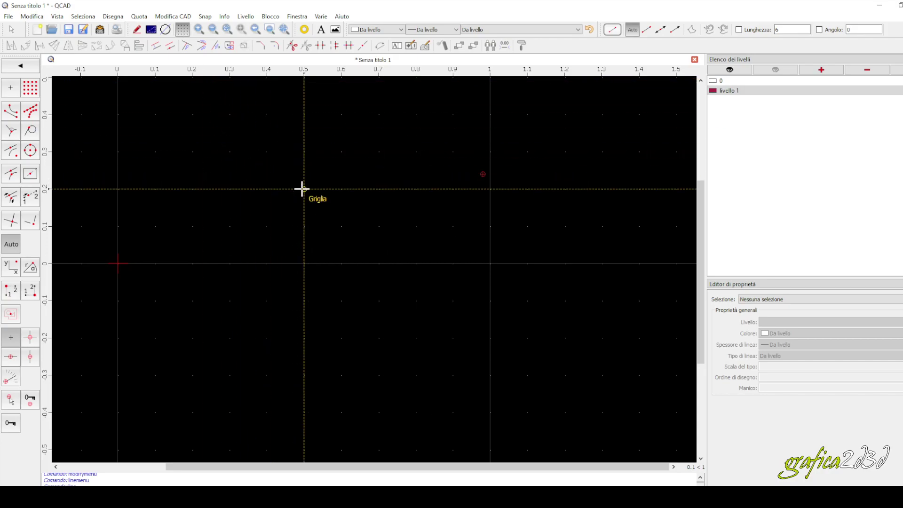
{"action": "left_click", "coordinate": [378, 188]}
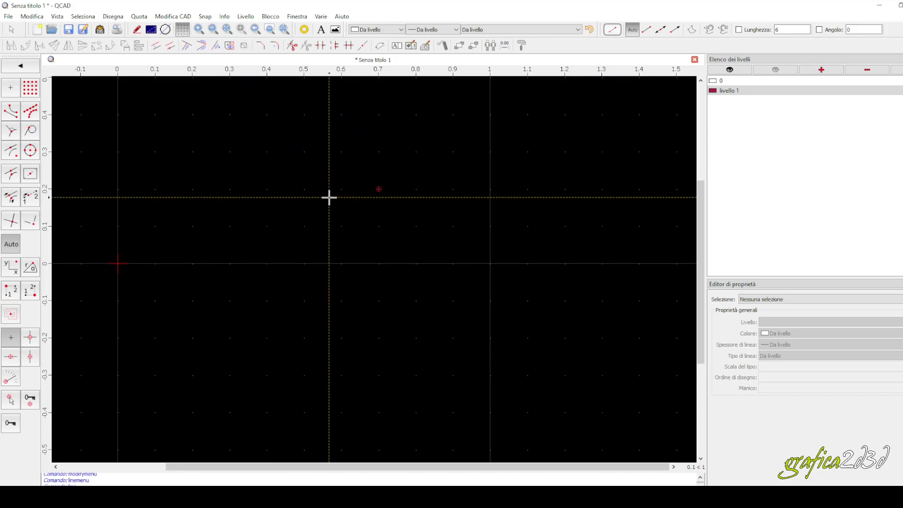
{"action": "left_click", "coordinate": [340, 152]}
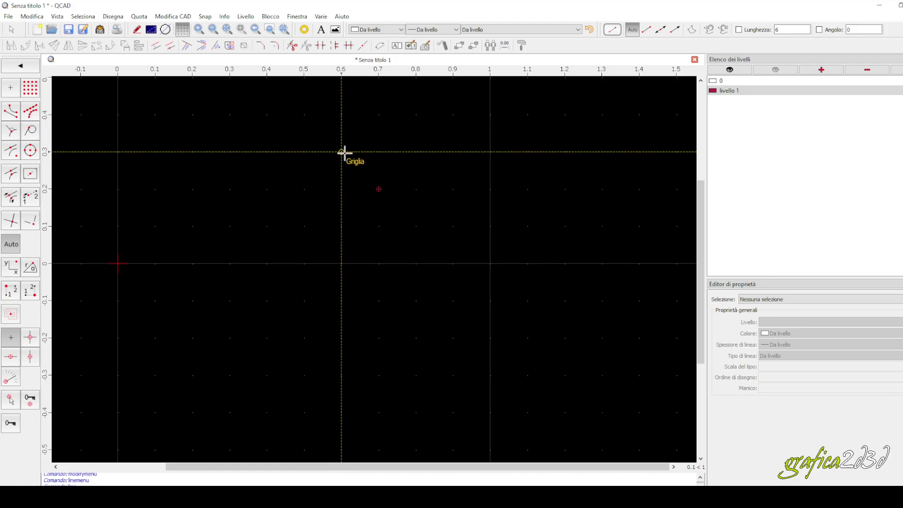
{"action": "left_click", "coordinate": [453, 152]}
{"action": "right_click", "coordinate": [394, 149]}
{"action": "right_click", "coordinate": [394, 148]}
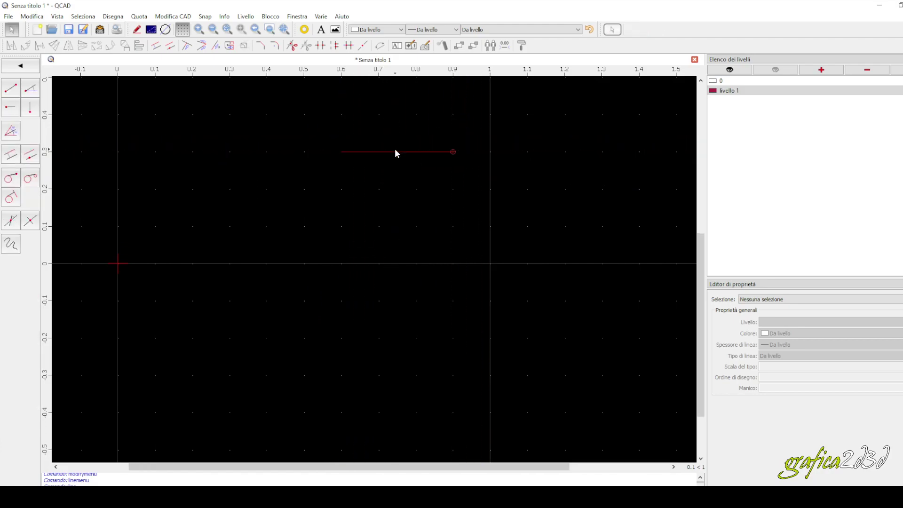
Step: Delete the horizontal line and turn the grid display off
{"action": "left_click", "coordinate": [434, 152]}
{"action": "key", "text": "Delete"}
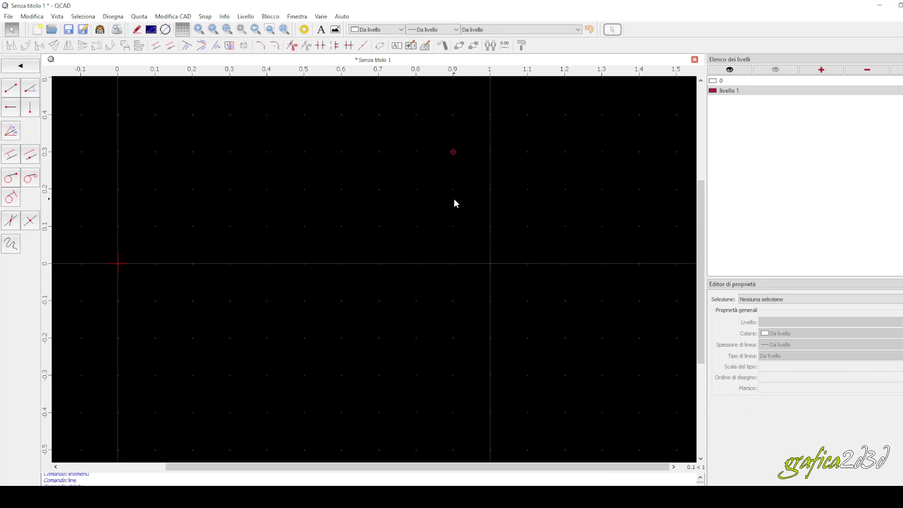
{"action": "scroll", "coordinate": [454, 202], "scroll_direction": "down", "scroll_amount": 1}
{"action": "scroll", "coordinate": [329, 202], "scroll_direction": "up", "scroll_amount": 3}
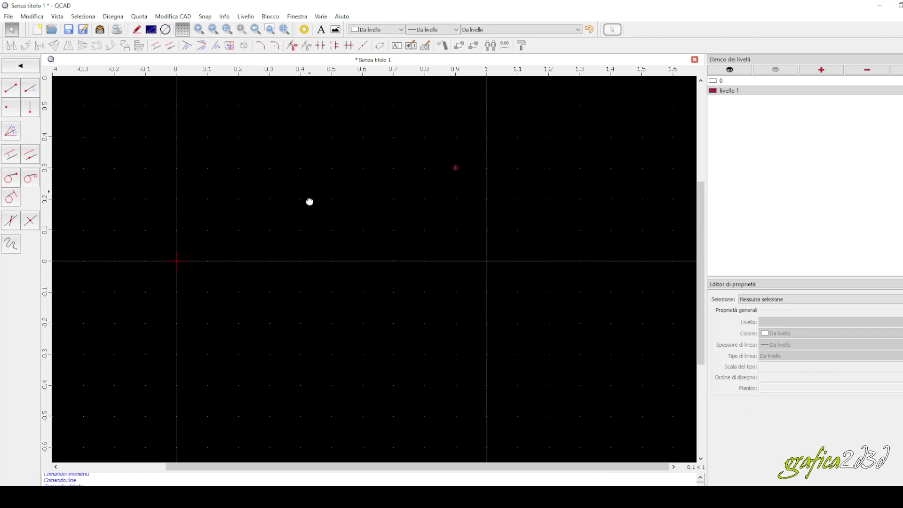
{"action": "left_click", "coordinate": [181, 31]}
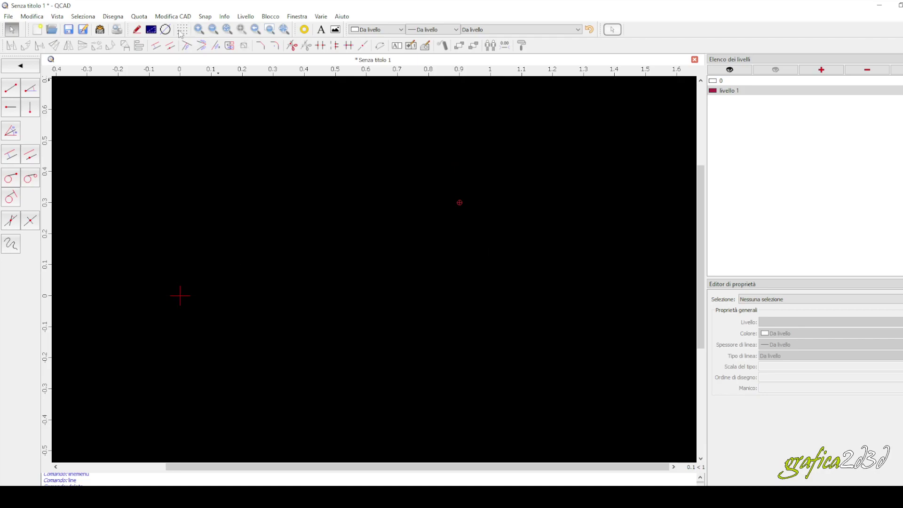
Step: Choose the Libero snap mode and start the two-point Line tool
{"action": "left_click", "coordinate": [181, 17]}
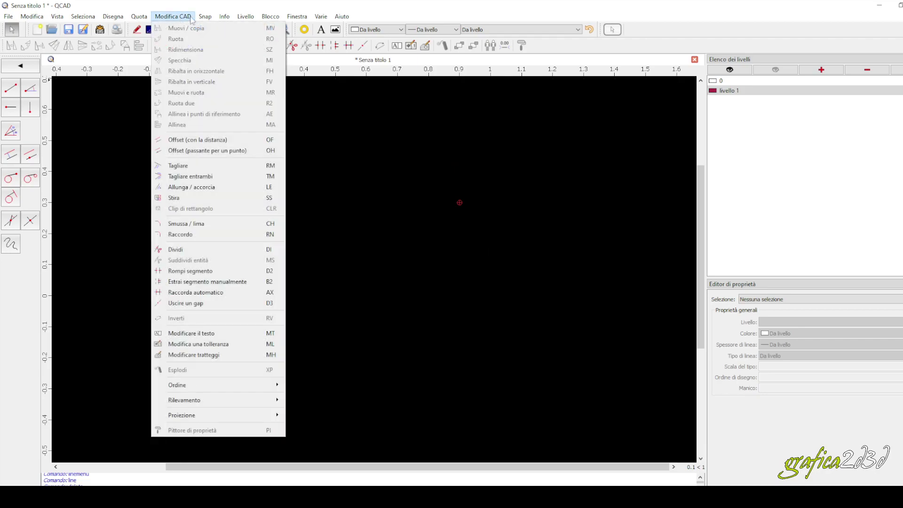
{"action": "mouse_move", "coordinate": [207, 21]}
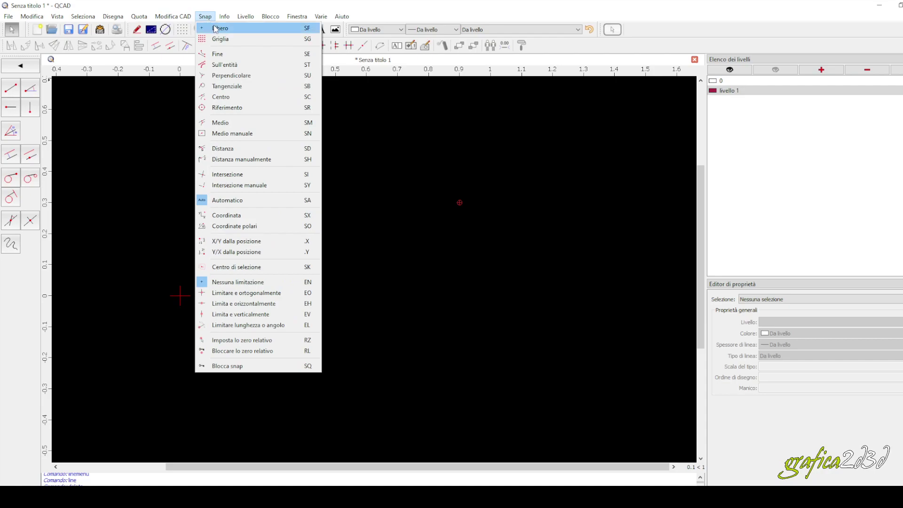
{"action": "left_click", "coordinate": [215, 28]}
{"action": "left_click", "coordinate": [24, 93]}
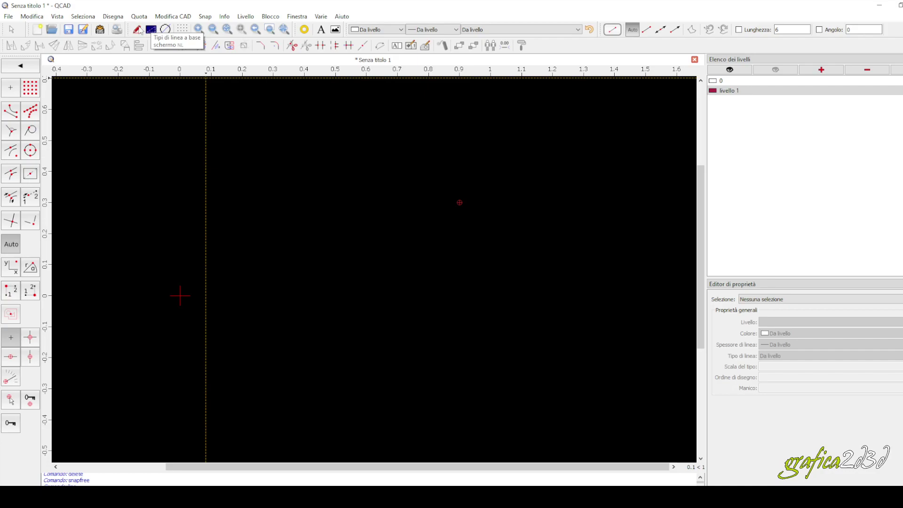
Step: Select the Automatico snap mode, then change it to Griglia while the Line tool is active
{"action": "left_click", "coordinate": [188, 17]}
{"action": "mouse_move", "coordinate": [202, 18]}
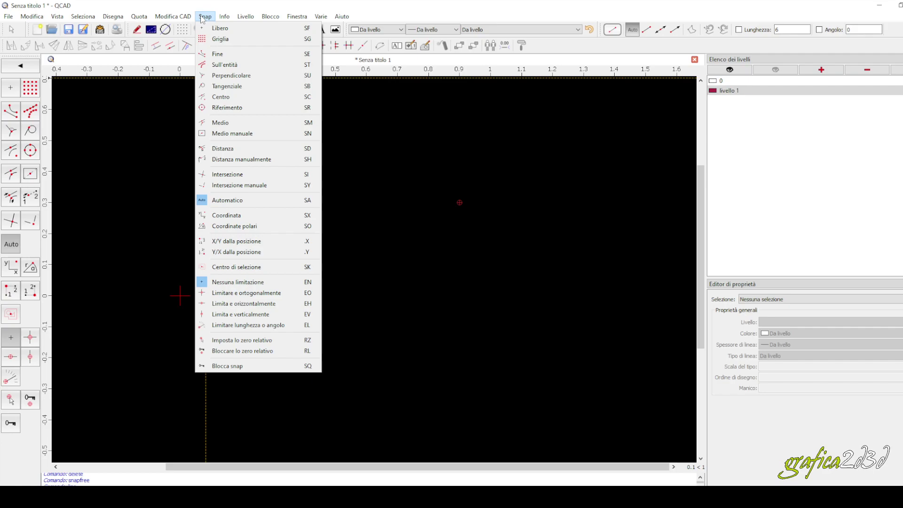
{"action": "left_click", "coordinate": [227, 200]}
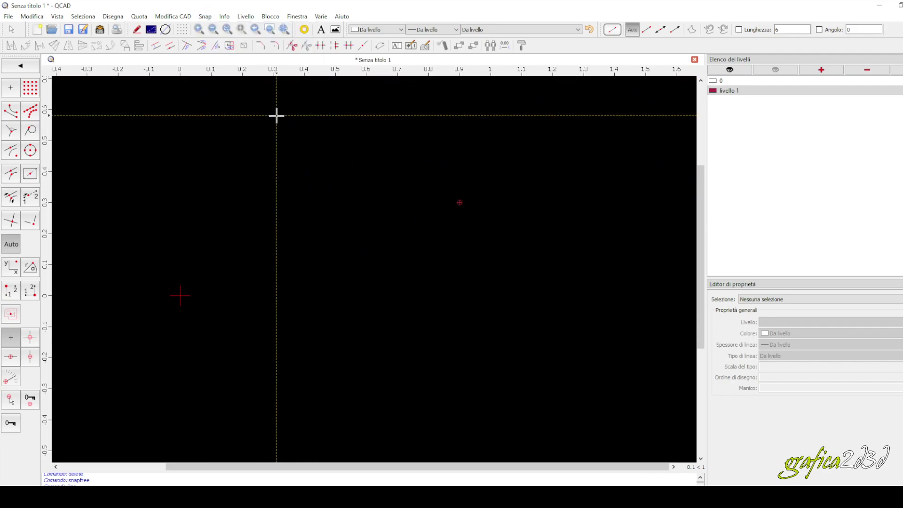
{"action": "left_click", "coordinate": [203, 18]}
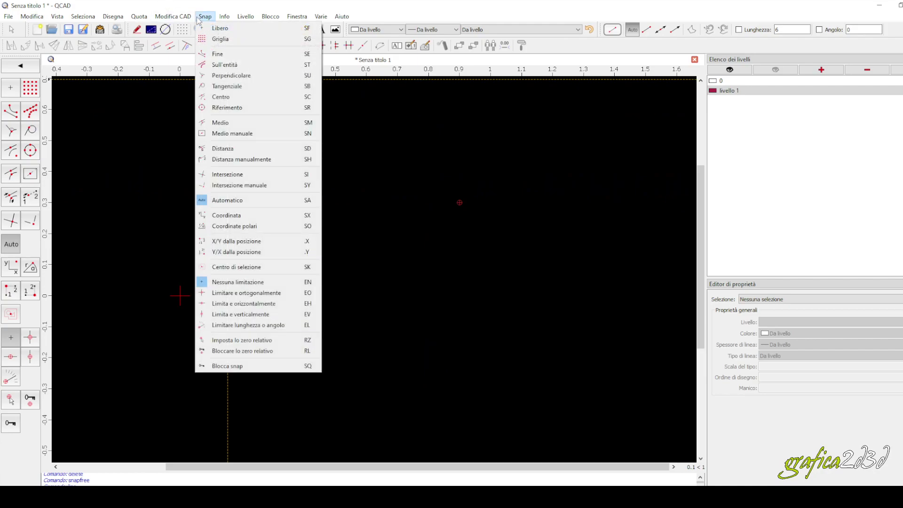
{"action": "left_click", "coordinate": [221, 39]}
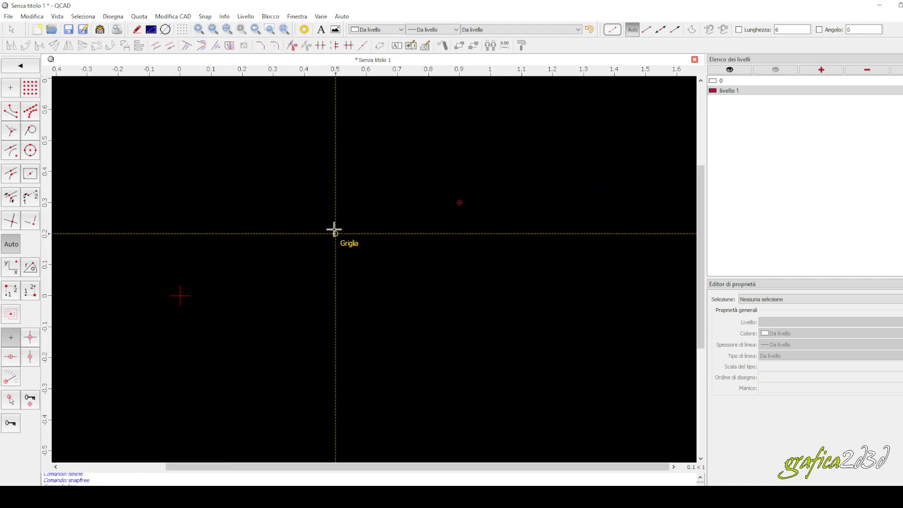
Step: Switch to Libero snapping and try a freely placed line start point near (0.46, 0.2), leaving the line unfinished
{"action": "key", "text": "s"}
{"action": "key", "text": "f"}
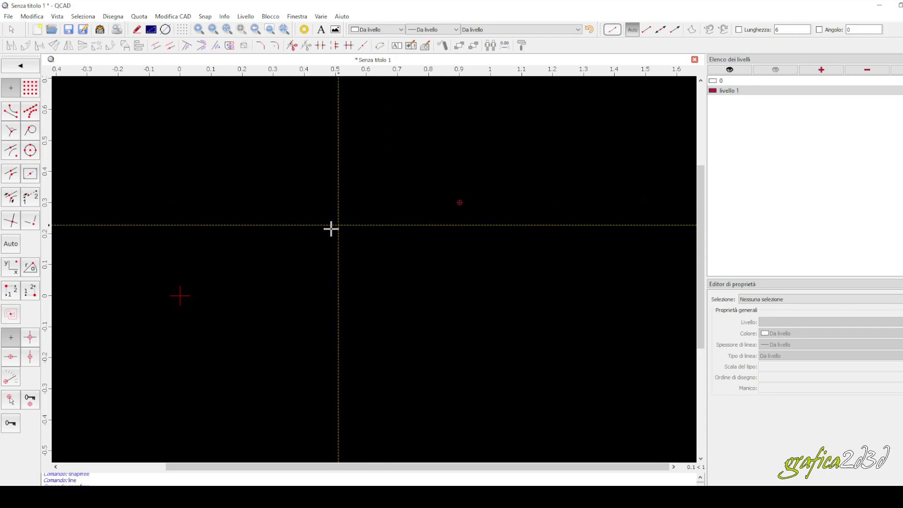
{"action": "left_click", "coordinate": [323, 232]}
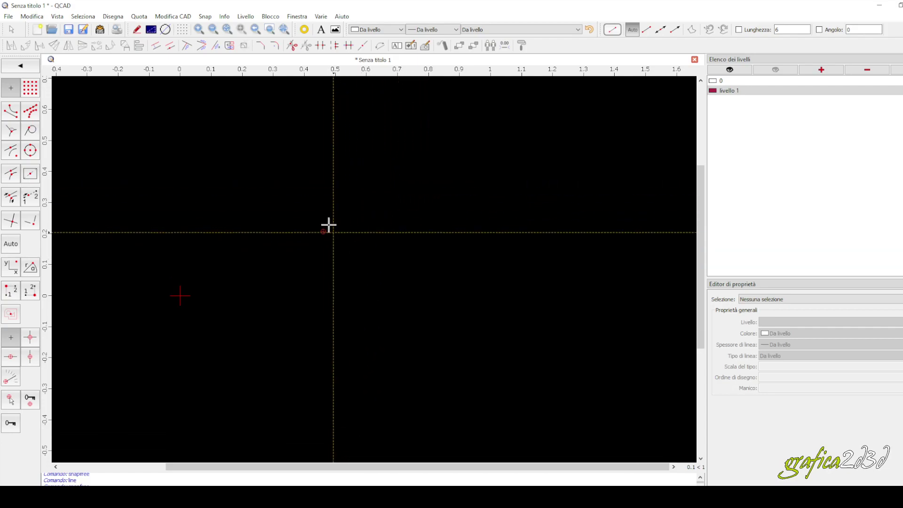
{"action": "right_click", "coordinate": [335, 208]}
Step: Change the snap mode to Griglia and back to Libero, checking the active mode among the snap options
{"action": "left_click", "coordinate": [206, 17]}
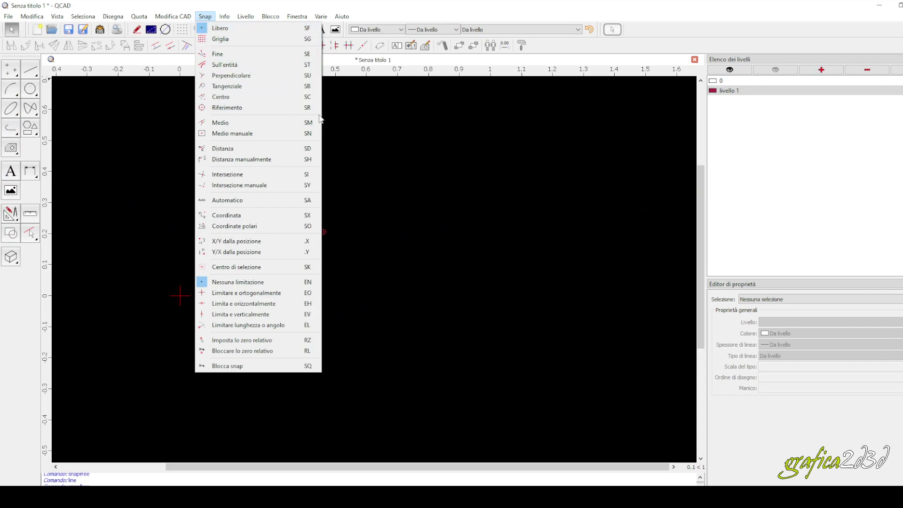
{"action": "left_click", "coordinate": [207, 39]}
{"action": "left_click", "coordinate": [205, 16]}
{"action": "left_click", "coordinate": [218, 28]}
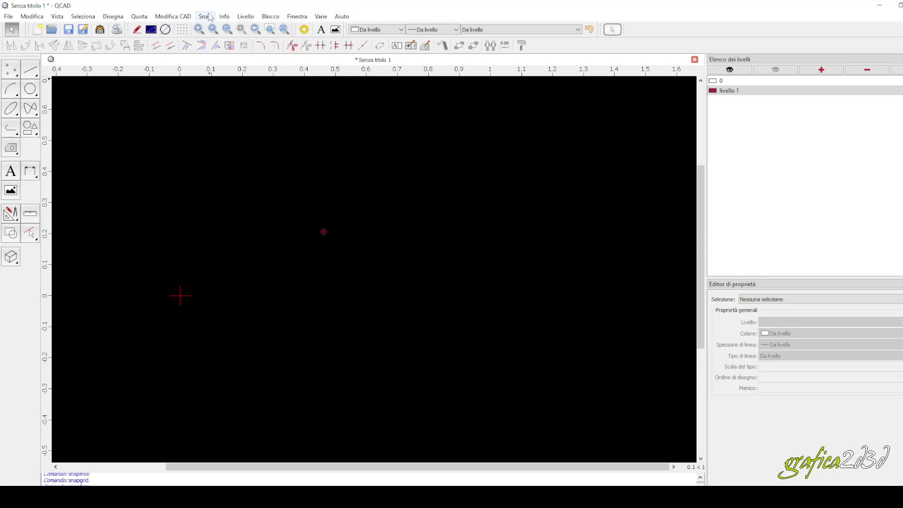
{"action": "left_click", "coordinate": [205, 16]}
{"action": "left_click", "coordinate": [218, 29]}
{"action": "left_click", "coordinate": [205, 16]}
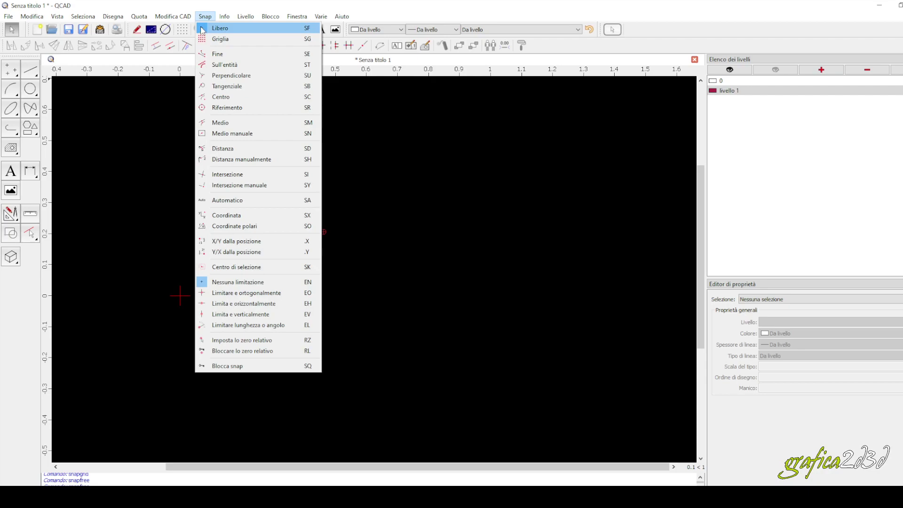
{"action": "left_click", "coordinate": [425, 170]}
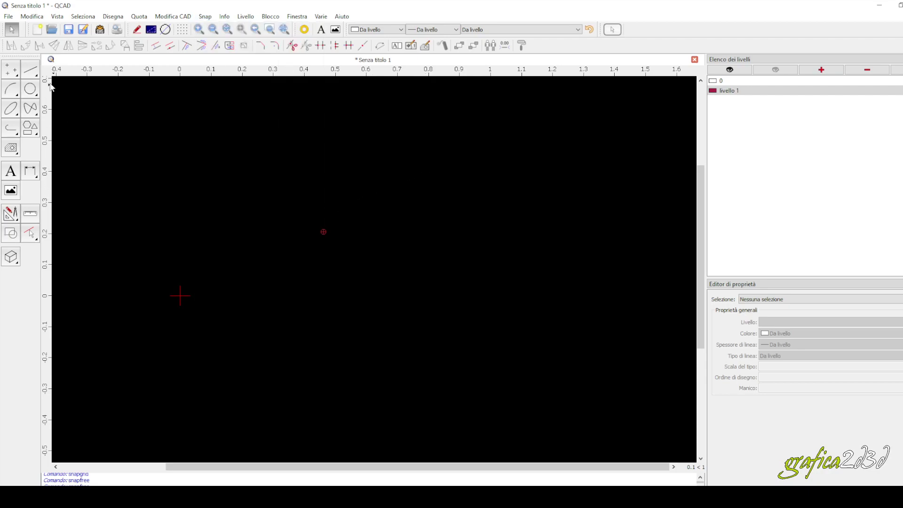
Step: Review the available snap modes and restrictions, leaving the current choice in place
{"action": "left_click", "coordinate": [38, 72]}
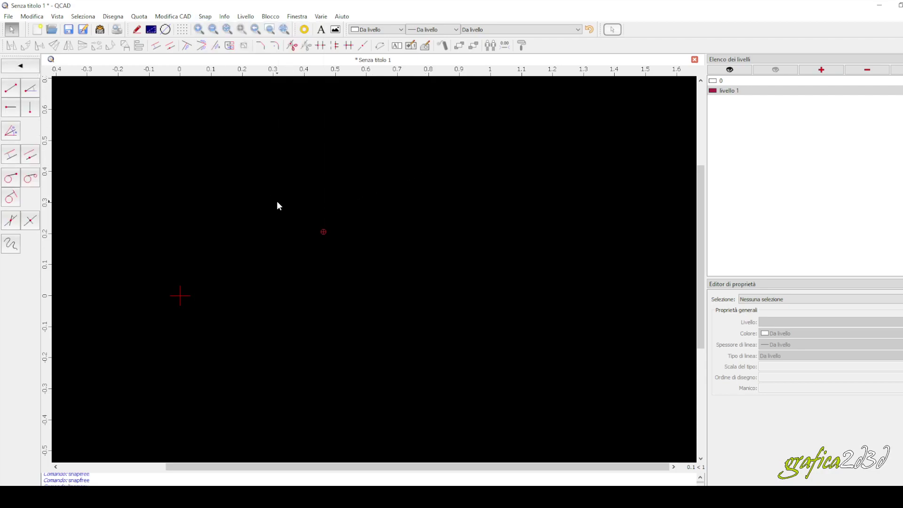
{"action": "left_click", "coordinate": [206, 16]}
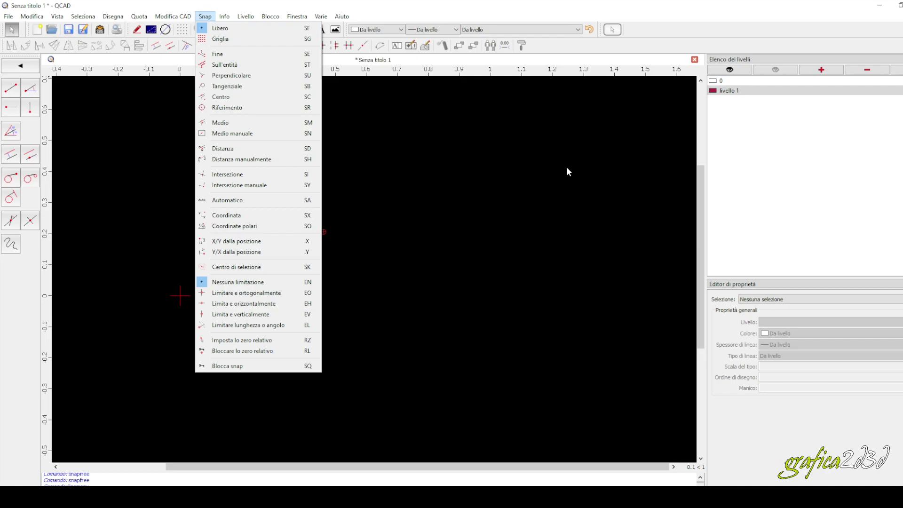
{"action": "left_click", "coordinate": [413, 144]}
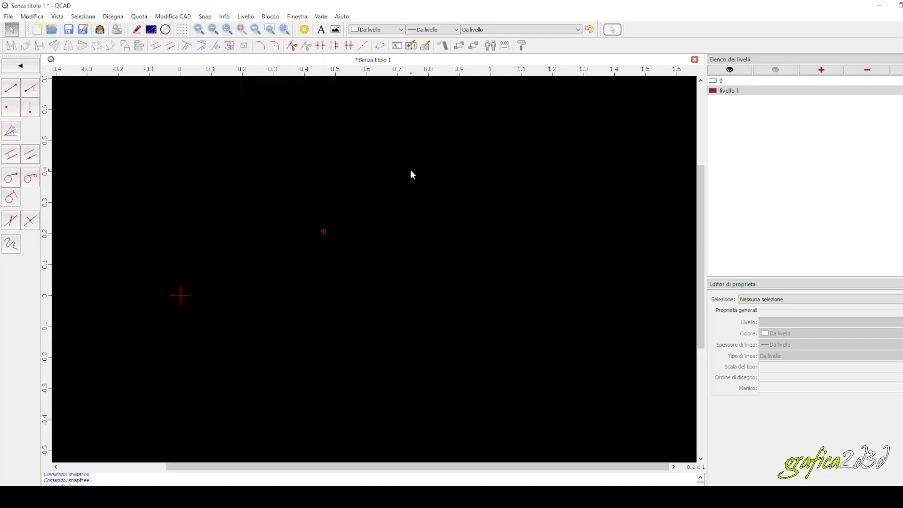
Step: Draw four connected two-point lines through about (0.05, 0.15), (0.68, 0.37), (1.17, 0.15), (0.56, -0.05) and (0.24, 0.35)
{"action": "left_click", "coordinate": [29, 69]}
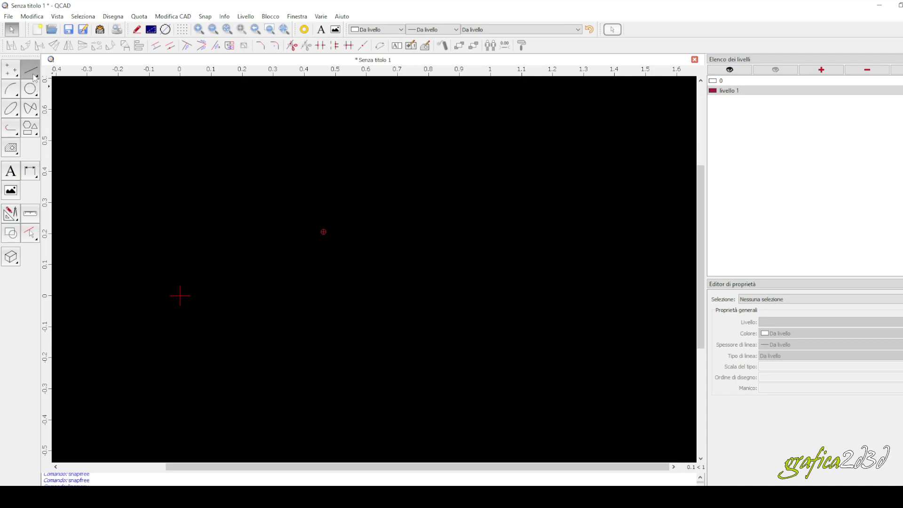
{"action": "left_click", "coordinate": [34, 77]}
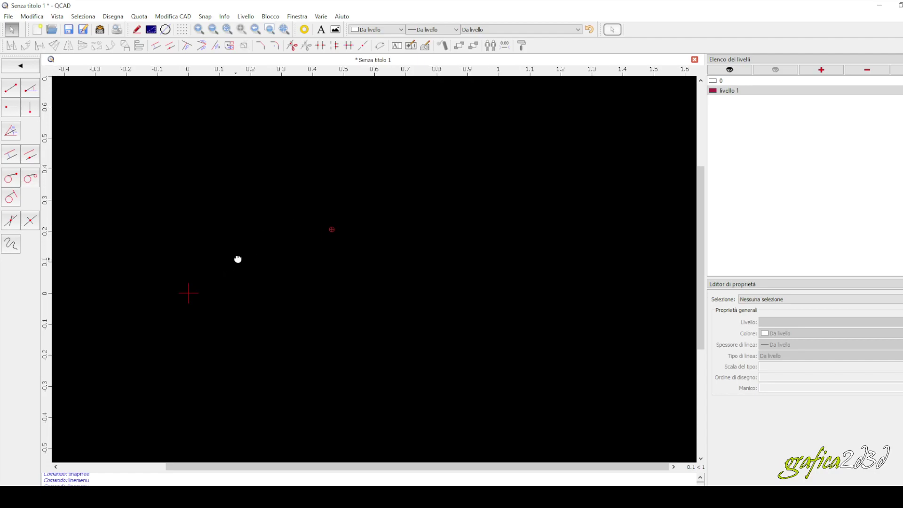
{"action": "middle_click_drag", "start_coordinate": [233, 261], "coordinate": [277, 248]}
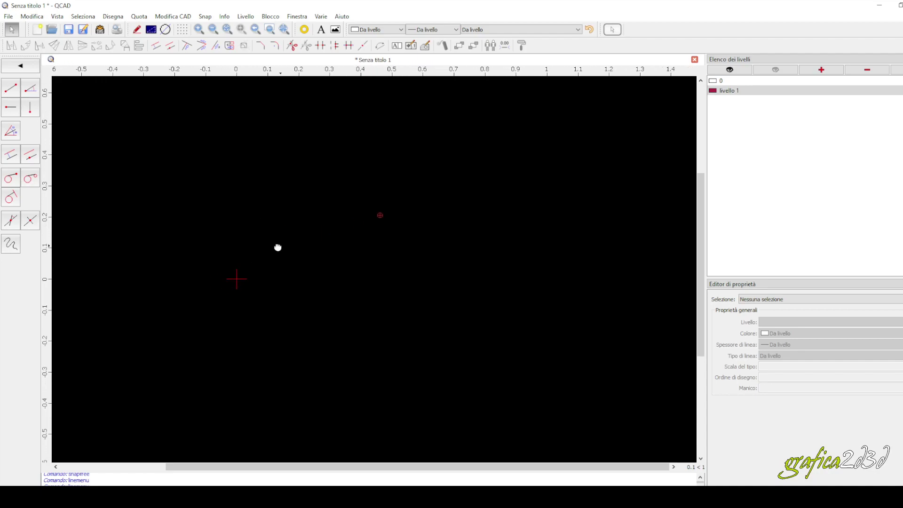
{"action": "left_click", "coordinate": [13, 94]}
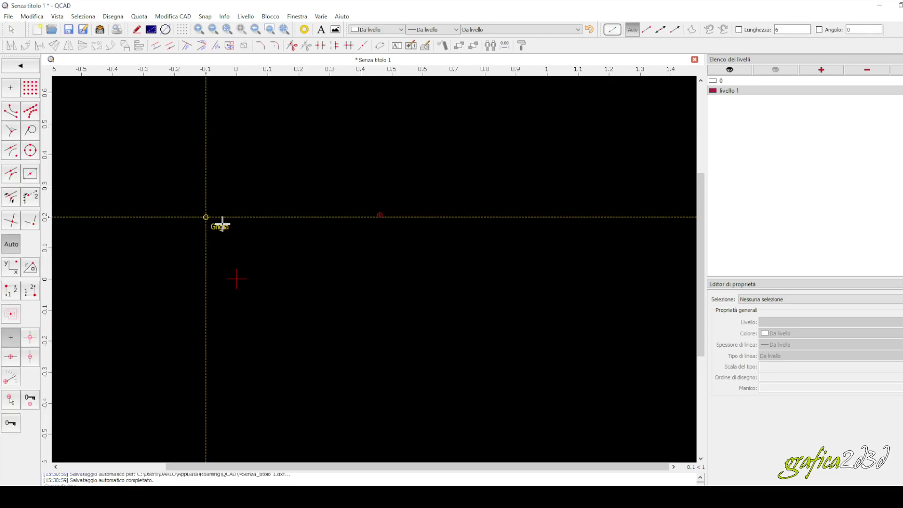
{"action": "left_click", "coordinate": [252, 233]}
{"action": "left_click", "coordinate": [447, 165]}
{"action": "left_click", "coordinate": [600, 232]}
{"action": "left_click", "coordinate": [411, 293]}
{"action": "left_click", "coordinate": [312, 167]}
{"action": "right_click", "coordinate": [333, 168]}
{"action": "right_click", "coordinate": [334, 169]}
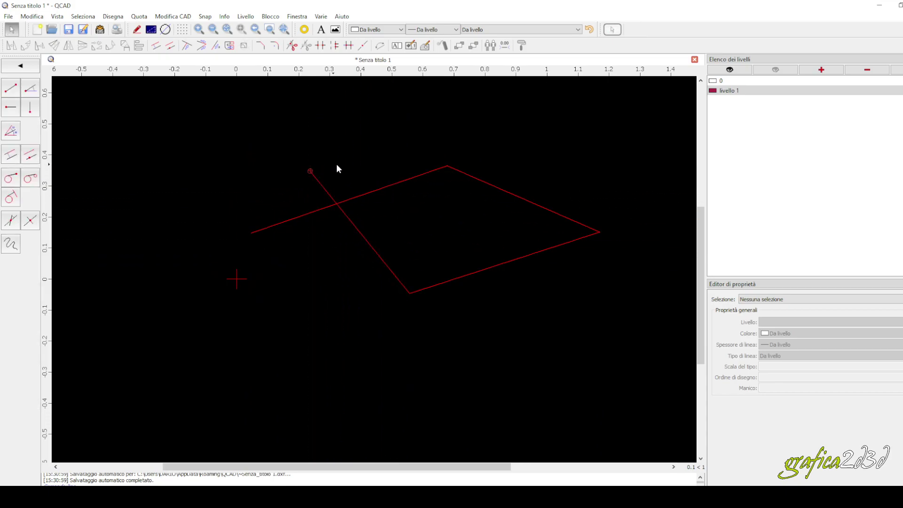
Step: Place two horizontal lines of length 100 above the connected lines, starting near (0.06, 0.48) and (0.75, 0.47)
{"action": "middle_click_drag", "start_coordinate": [338, 164], "coordinate": [290, 163]}
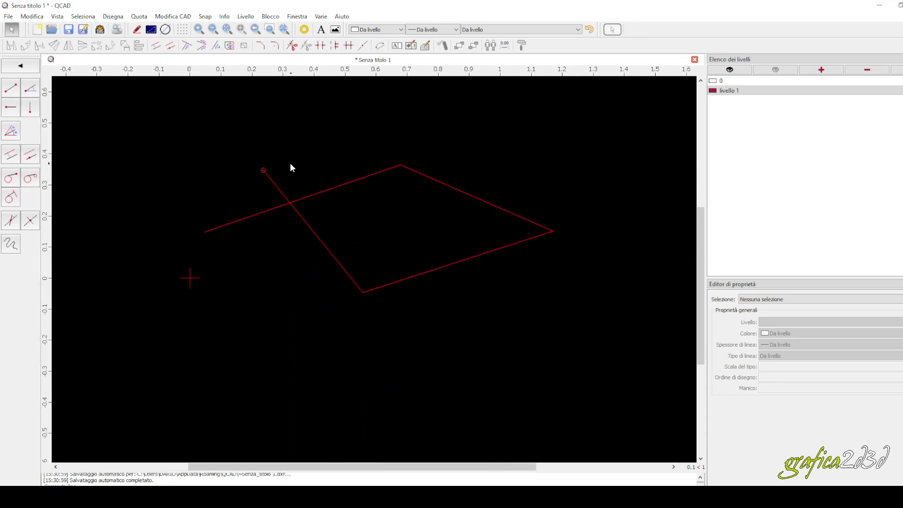
{"action": "left_click", "coordinate": [11, 111]}
{"action": "left_click", "coordinate": [207, 130]}
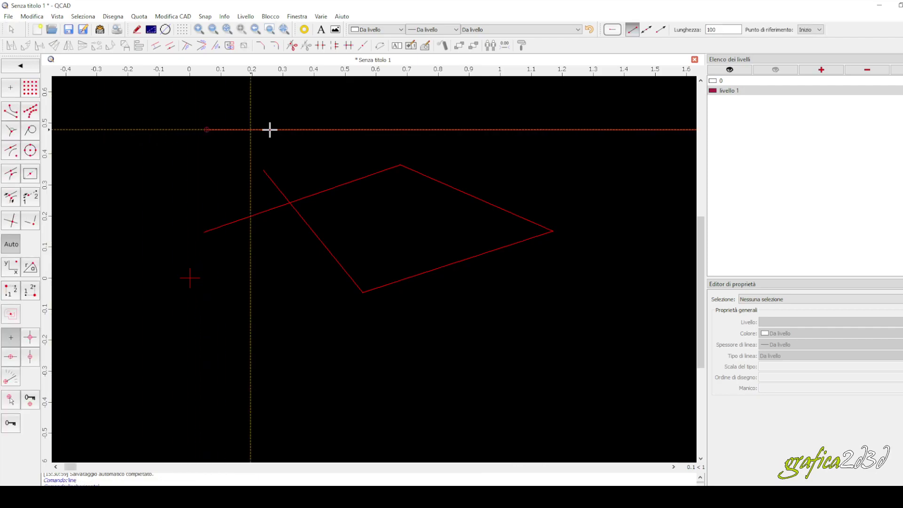
{"action": "right_click", "coordinate": [483, 111]}
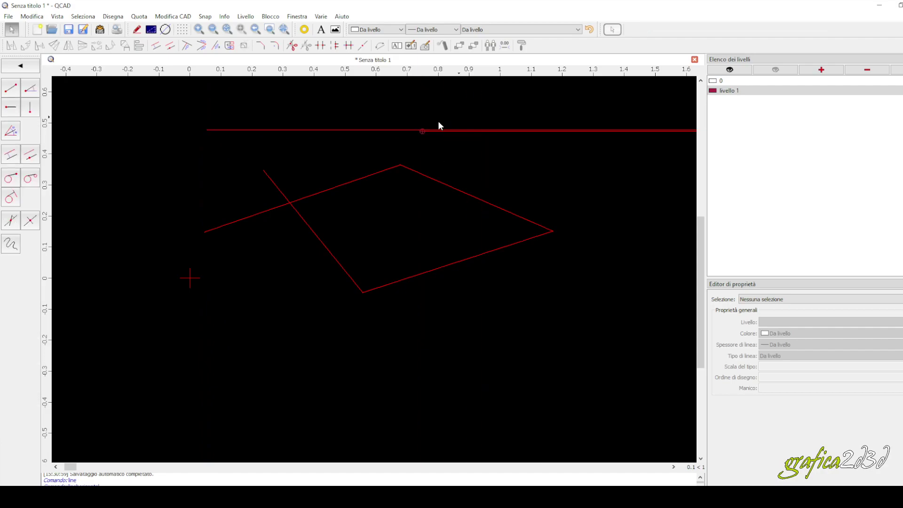
{"action": "left_click", "coordinate": [405, 130]}
{"action": "left_click", "coordinate": [311, 170]}
Step: Place a vertical line of length 100 starting near (0.18, -0.28), crossing the horizontal line
{"action": "left_click", "coordinate": [30, 108]}
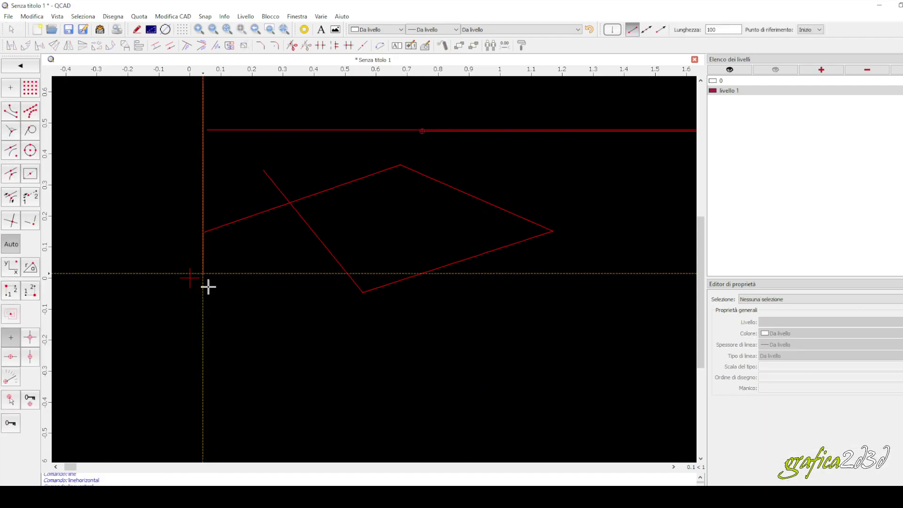
{"action": "left_click", "coordinate": [245, 366]}
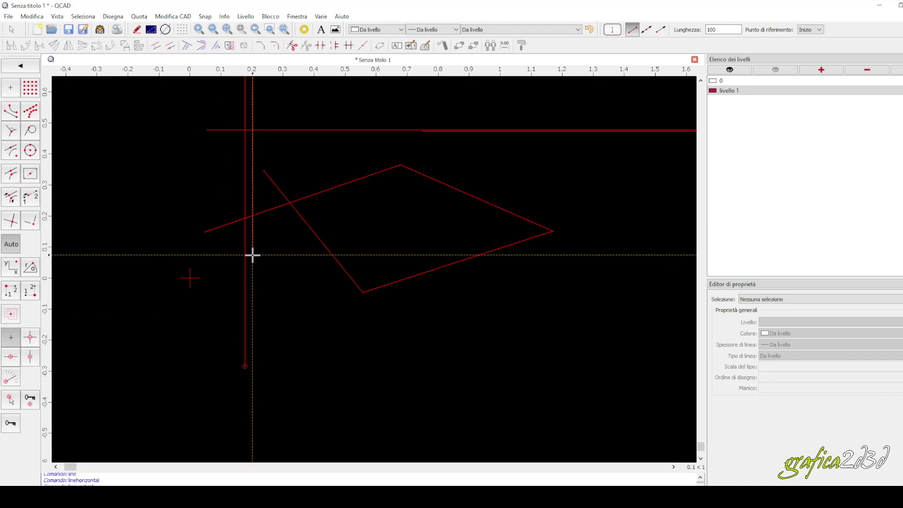
{"action": "right_click", "coordinate": [144, 247]}
Step: Restart the vertical Line tool and move its options toolbar to the start of the second toolbar row
{"action": "left_click", "coordinate": [30, 107]}
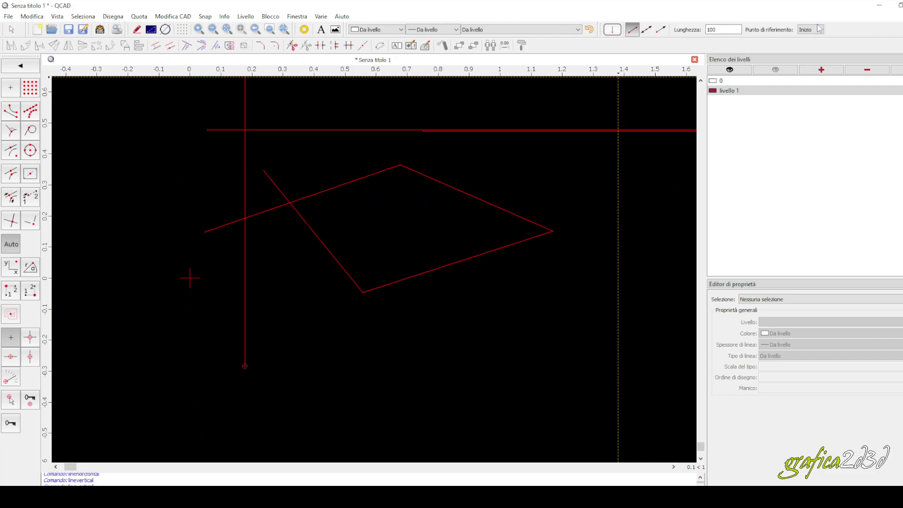
{"action": "left_click_drag", "start_coordinate": [605, 30], "coordinate": [10, 47]}
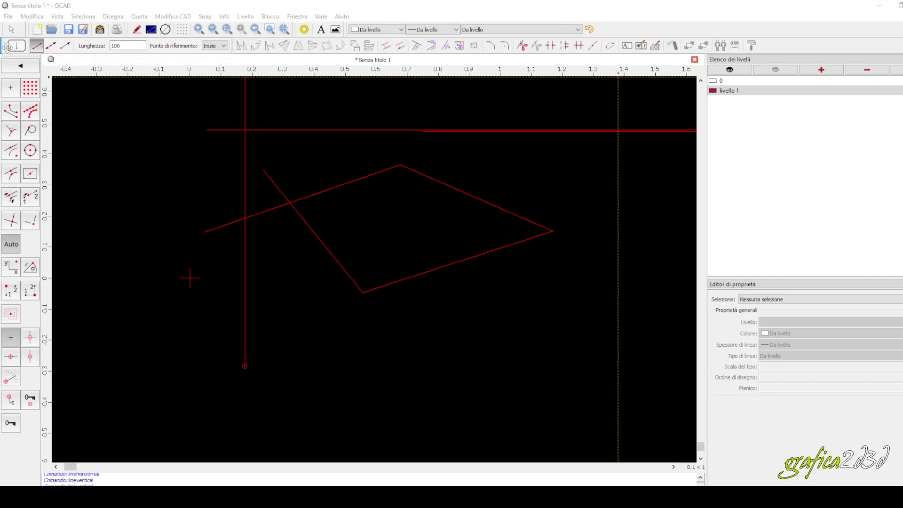
{"action": "left_click_drag", "start_coordinate": [234, 45], "coordinate": [326, 49]}
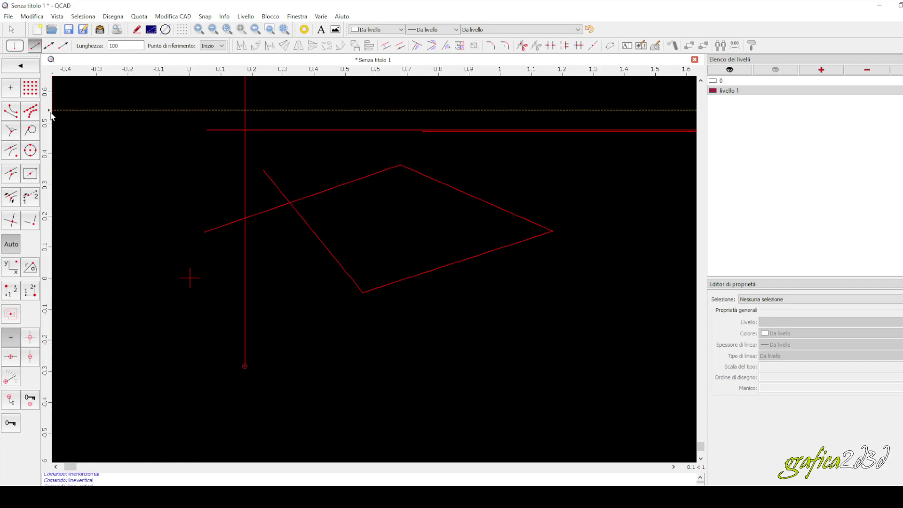
{"action": "left_click", "coordinate": [21, 66]}
{"action": "left_click", "coordinate": [11, 107]}
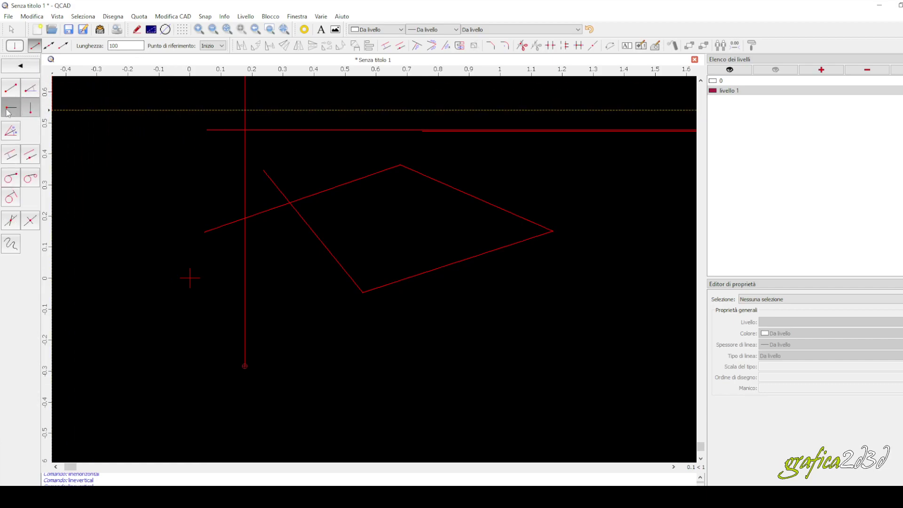
{"action": "double_click", "coordinate": [125, 45]}
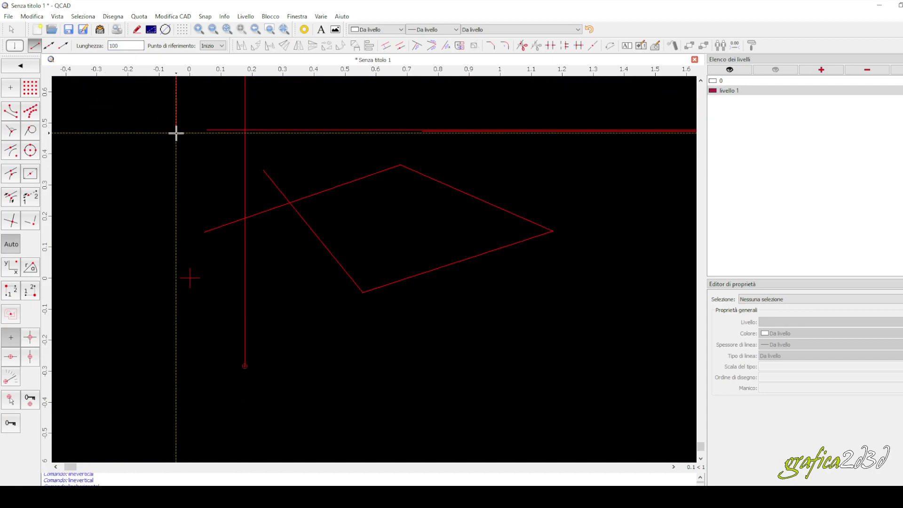
{"action": "right_click", "coordinate": [193, 142]}
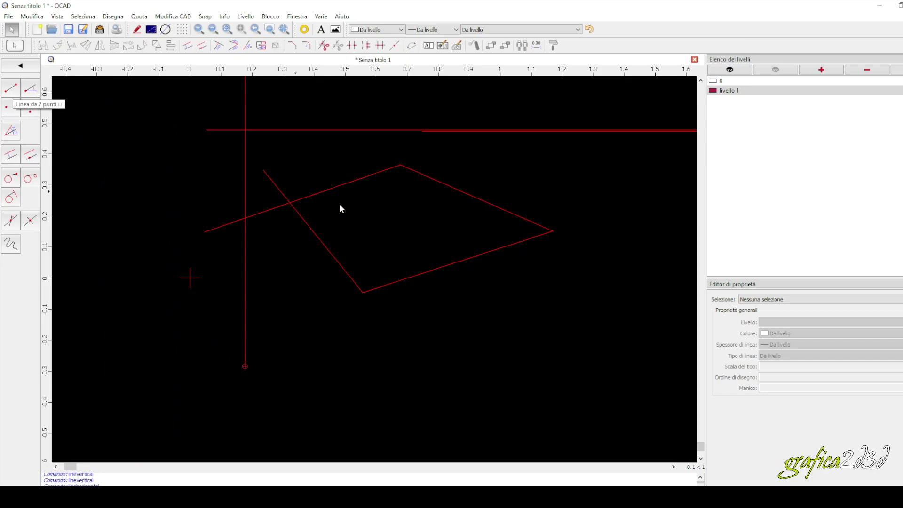
Step: Try window selections around the four connected lines, clearing the selection or cancelling the window each time
{"action": "scroll", "coordinate": [385, 225], "scroll_direction": "down", "scroll_amount": 3}
{"action": "middle_click_drag", "start_coordinate": [364, 233], "coordinate": [321, 253]}
{"action": "left_click_drag", "start_coordinate": [508, 337], "coordinate": [445, 350]}
{"action": "left_click", "coordinate": [450, 327]}
{"action": "left_click", "coordinate": [501, 358]}
{"action": "left_click_drag", "start_coordinate": [501, 357], "coordinate": [479, 298]}
{"action": "left_click", "coordinate": [387, 308]}
{"action": "left_click_drag", "start_coordinate": [480, 297], "coordinate": [480, 297]}
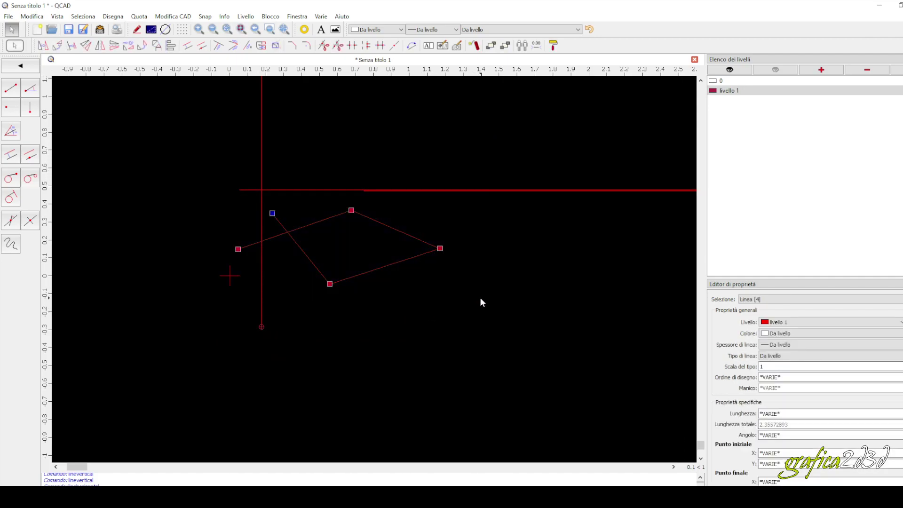
{"action": "key", "text": "Escape"}
{"action": "left_click_drag", "start_coordinate": [193, 133], "coordinate": [493, 297]}
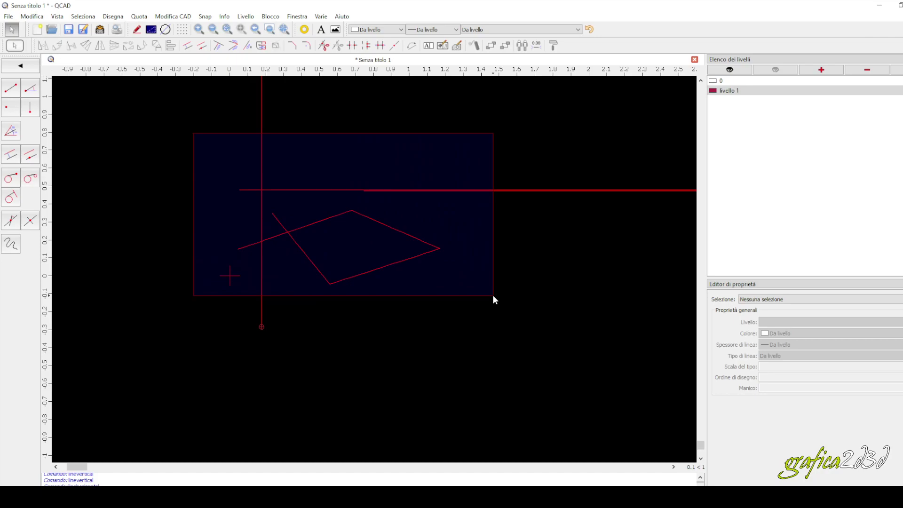
{"action": "left_click_drag", "start_coordinate": [493, 296], "coordinate": [493, 297]}
{"action": "key", "text": "Escape"}
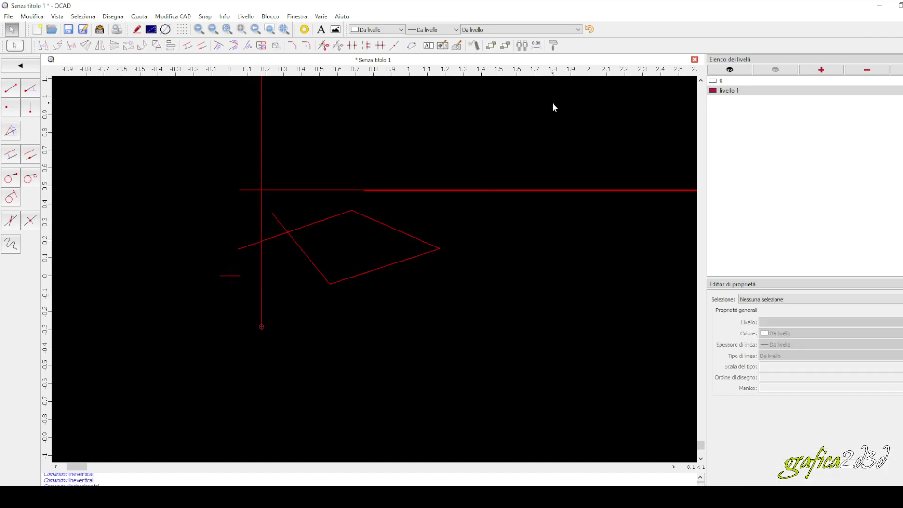
Step: Select all the drawn lines with a right-to-left crossing window and delete them
{"action": "left_click_drag", "start_coordinate": [559, 105], "coordinate": [196, 307]}
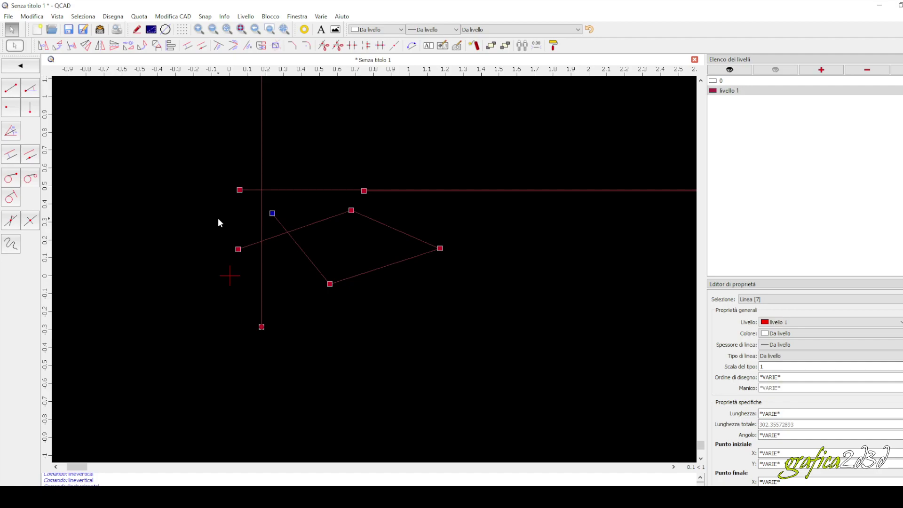
{"action": "key", "text": "Delete"}
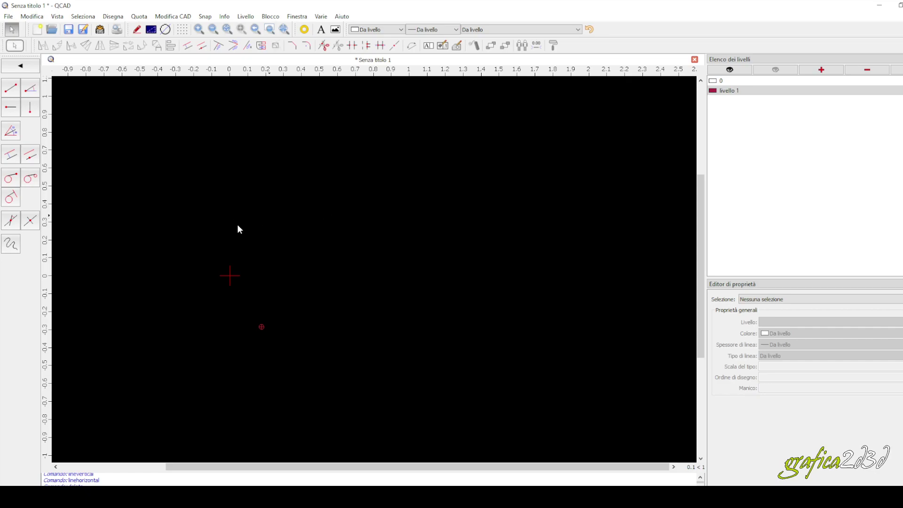
{"action": "scroll", "coordinate": [277, 277], "scroll_direction": "up", "scroll_amount": 2}
{"action": "left_click_drag", "start_coordinate": [196, 196], "coordinate": [278, 274]}
{"action": "middle_click_drag", "start_coordinate": [297, 299], "coordinate": [283, 290]}
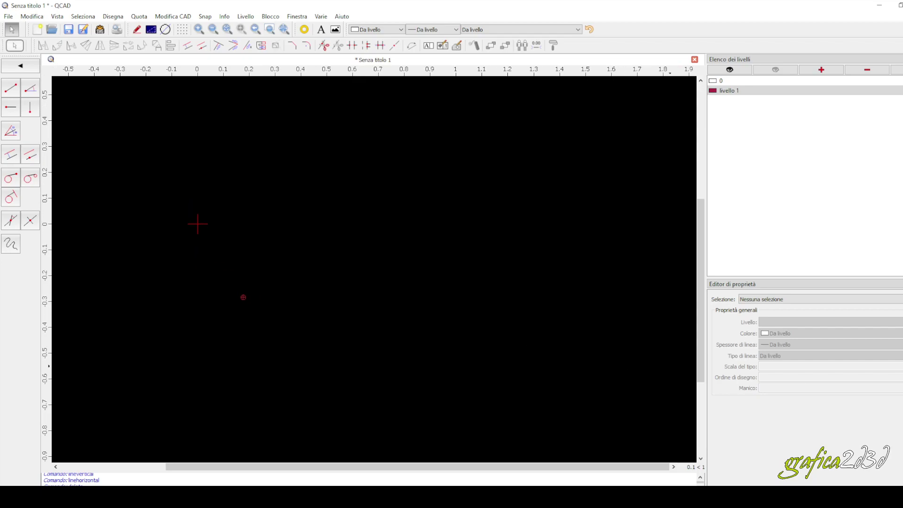
{"action": "middle_click_drag", "start_coordinate": [322, 193], "coordinate": [328, 188]}
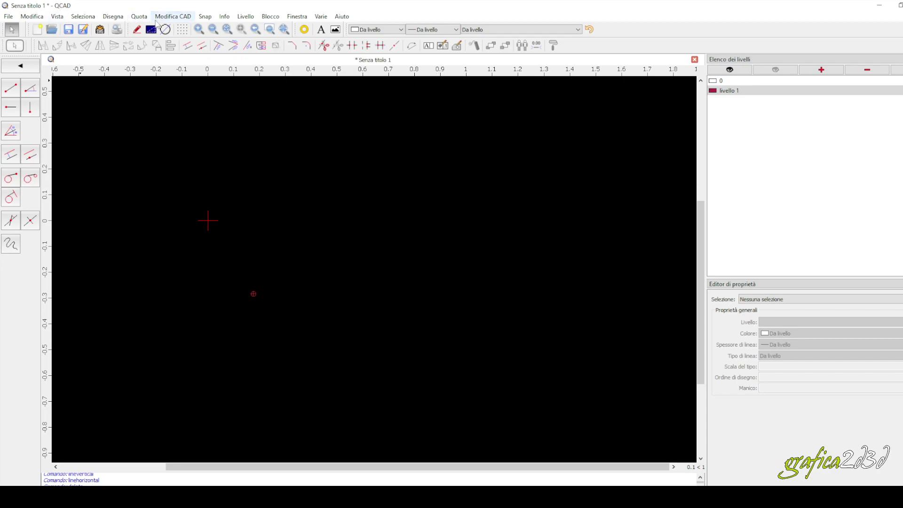
{"action": "scroll", "coordinate": [264, 155], "scroll_direction": "down", "scroll_amount": 2}
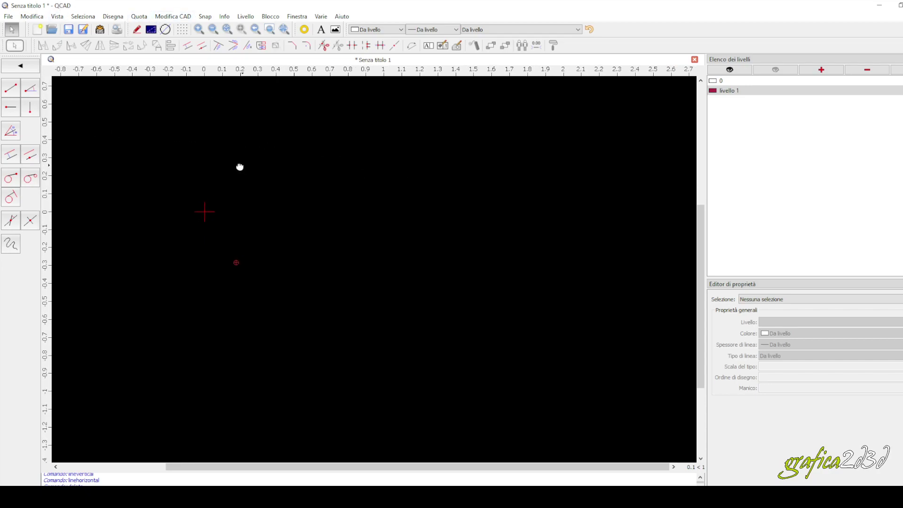